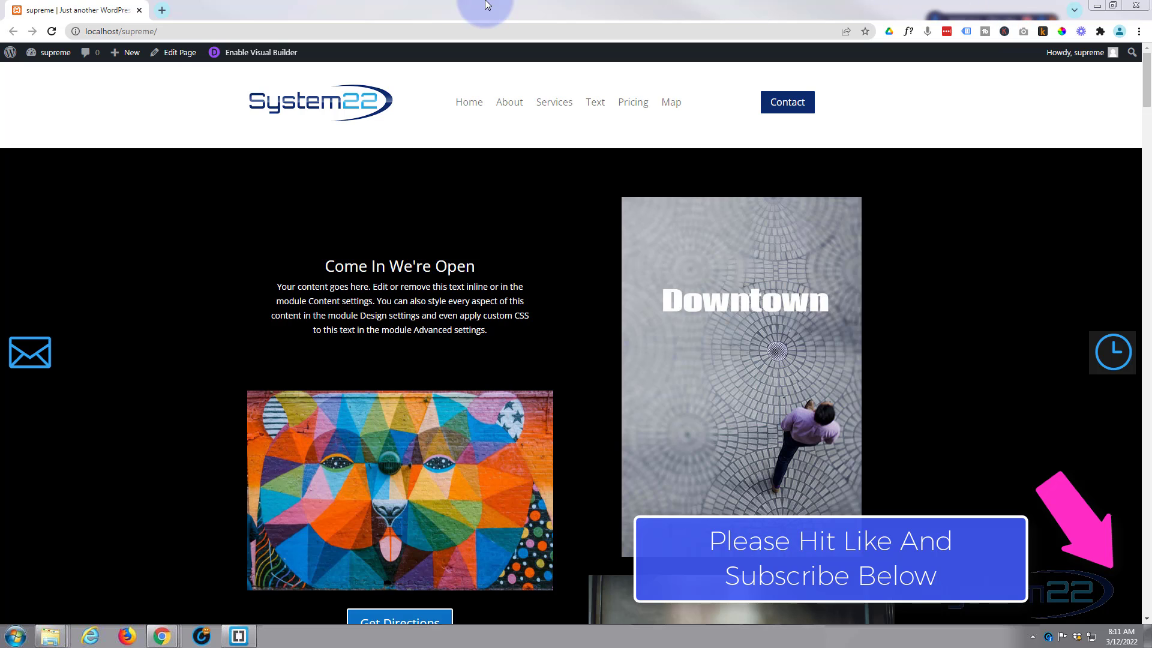
Step: Reload the page to preview the alert popup, and dismiss it
{"action": "left_click", "coordinate": [53, 31]}
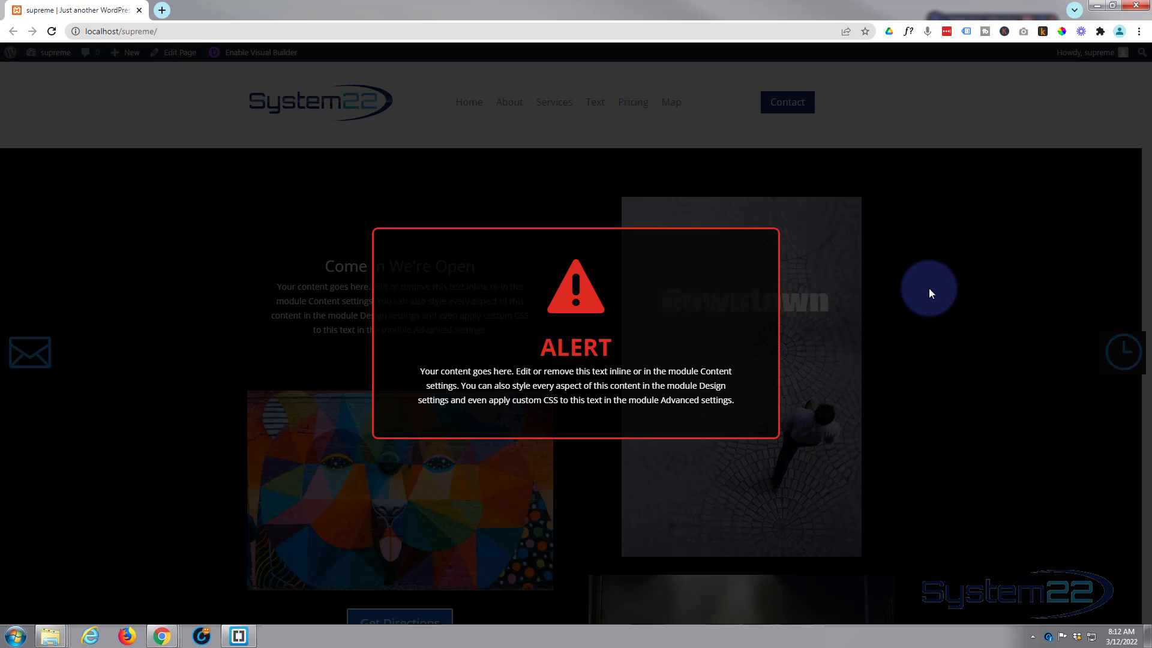
{"action": "left_click", "coordinate": [766, 246]}
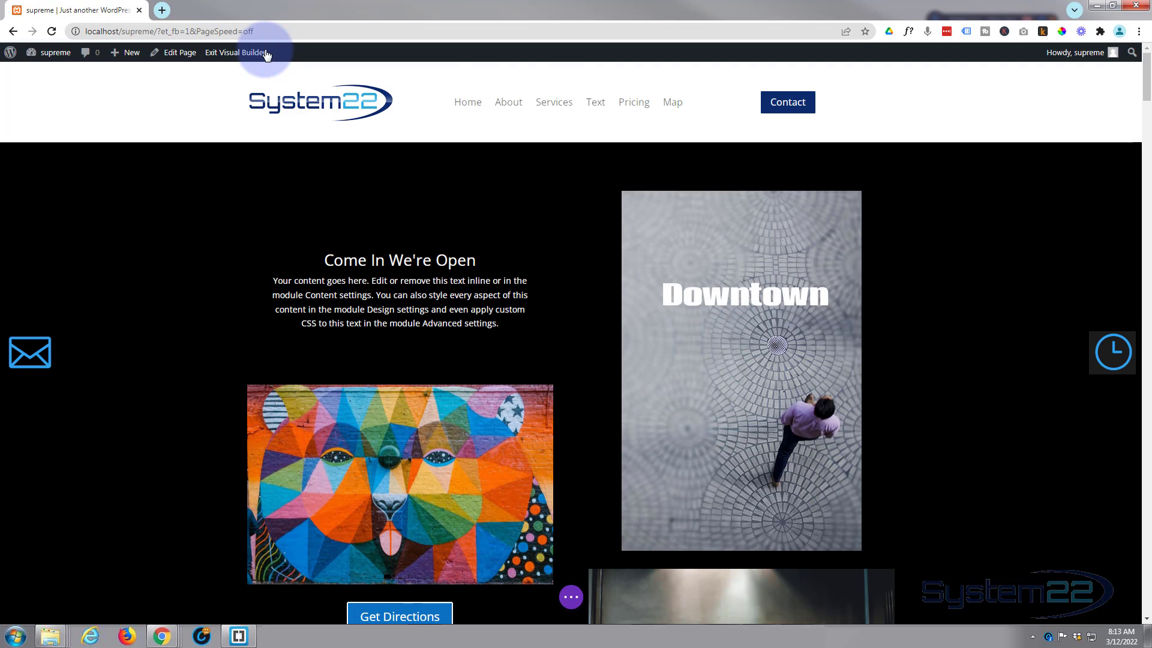
Step: Open the site's WordPress dashboard in a new tab and go to the Divi Supreme Pro settings
{"action": "mouse_move", "coordinate": [42, 53]}
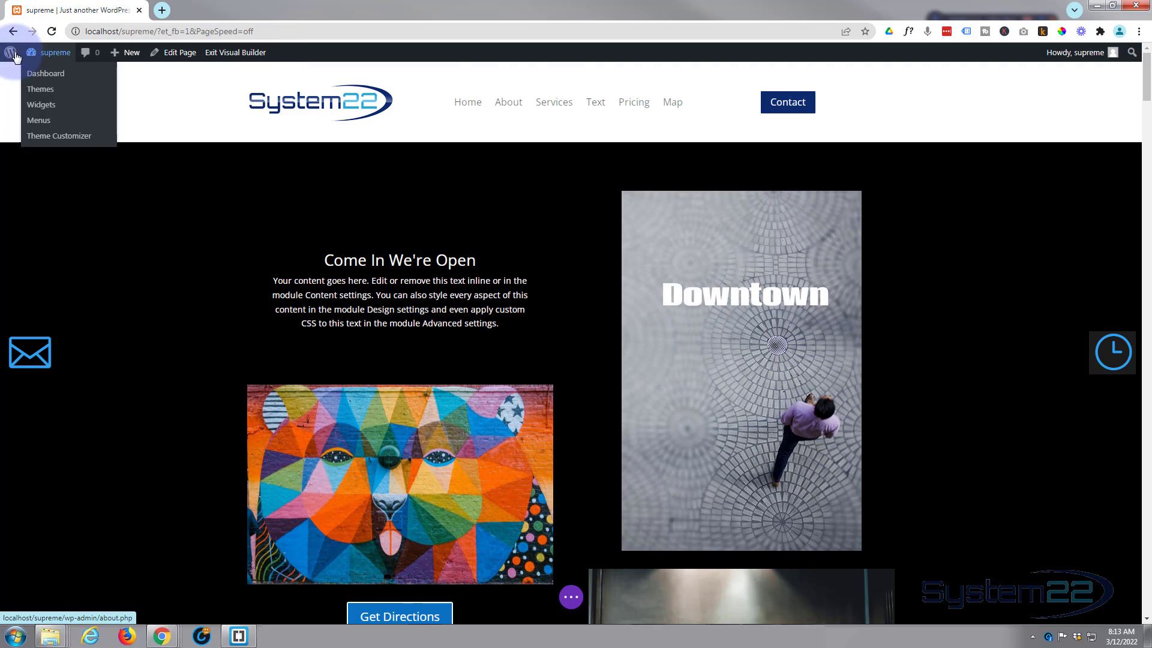
{"action": "middle_click", "coordinate": [43, 75]}
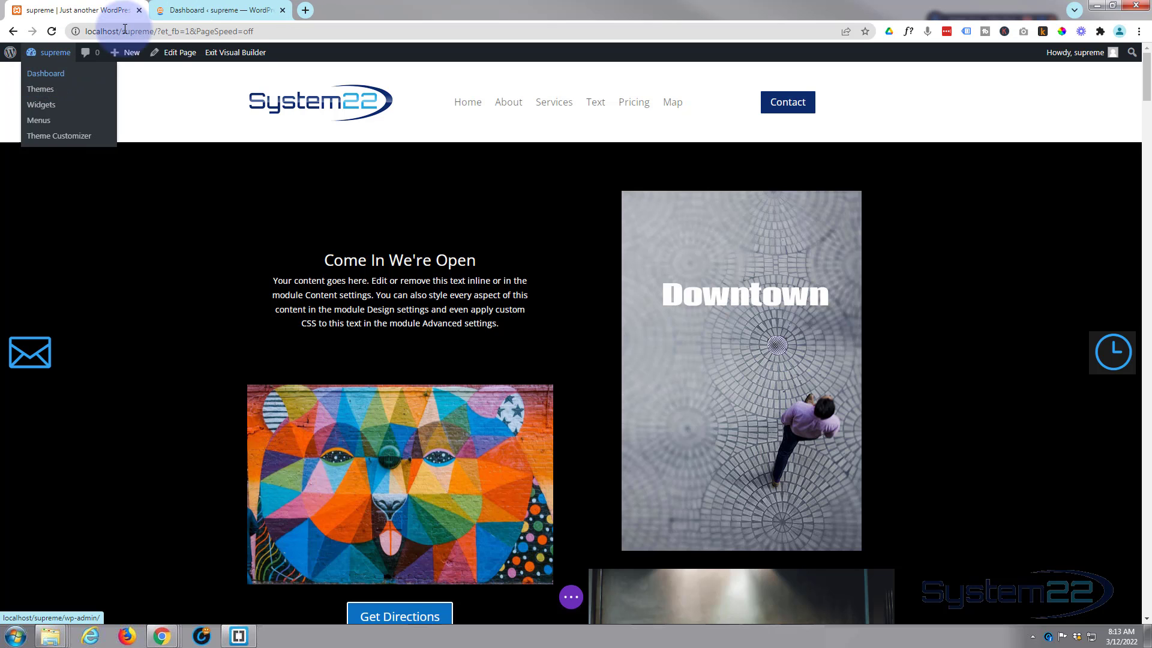
{"action": "left_click", "coordinate": [198, 11]}
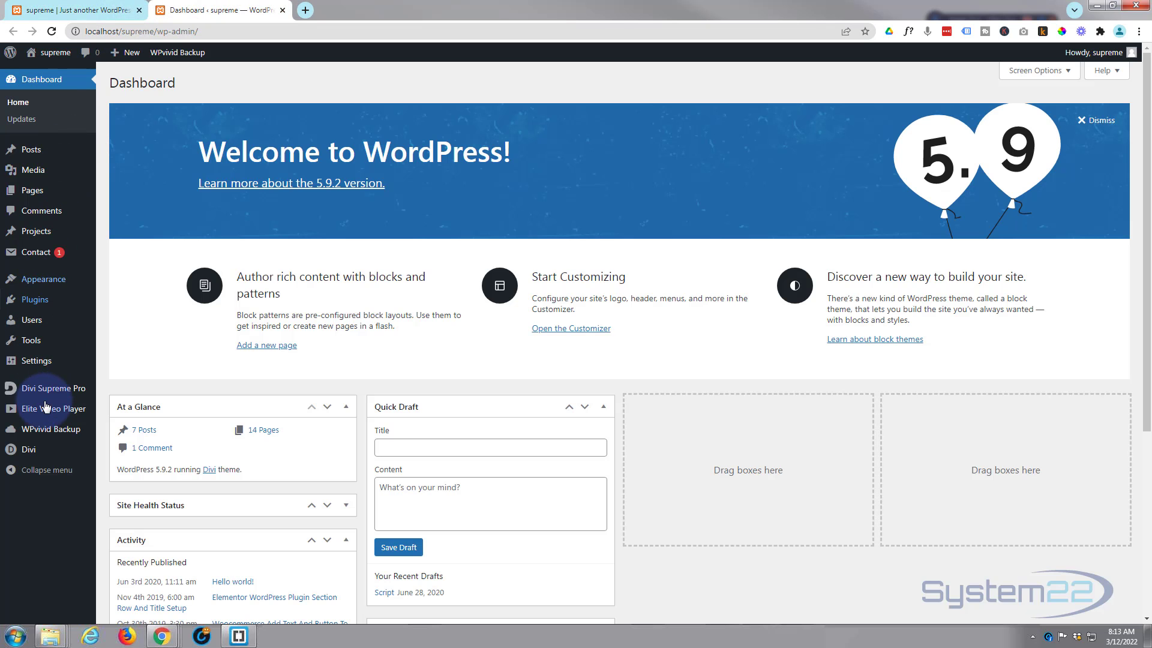
{"action": "mouse_move", "coordinate": [12, 389]}
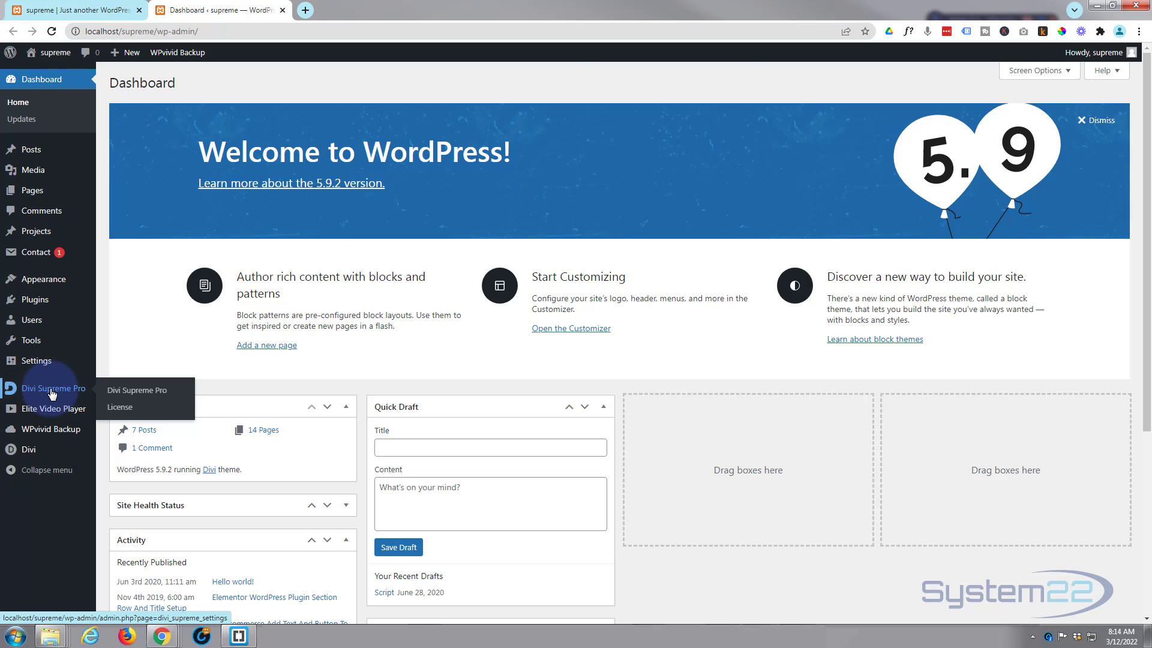
{"action": "left_click", "coordinate": [45, 393]}
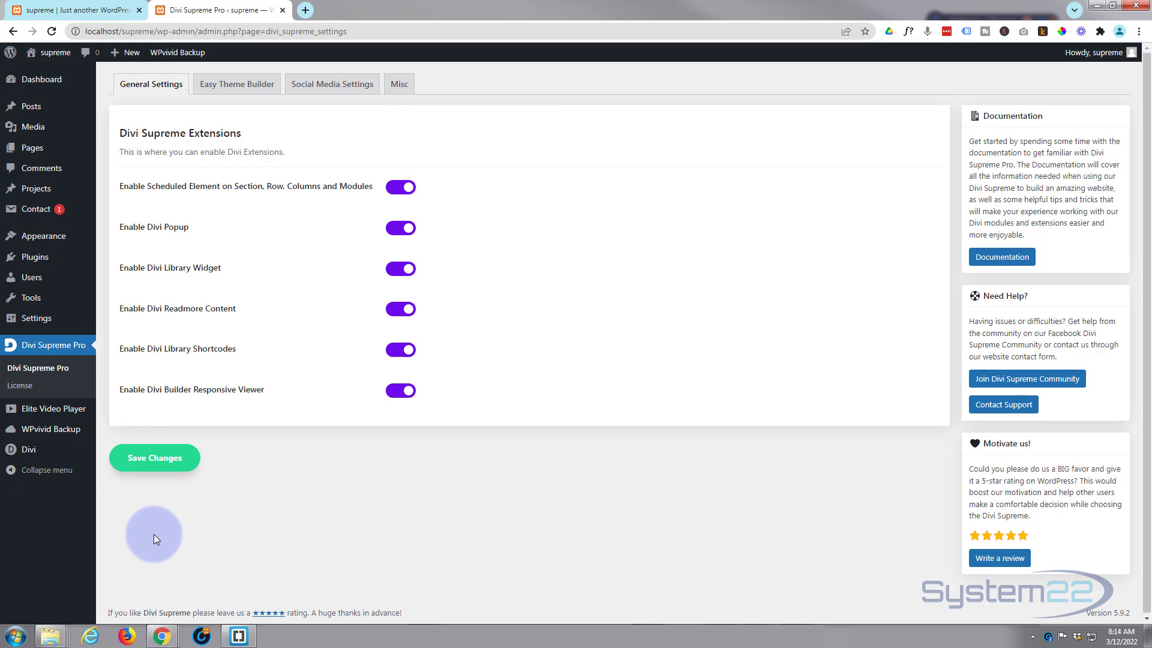
Step: Turn off all Divi Supreme extensions except Enable Divi Popup, and save the changes
{"action": "left_click", "coordinate": [397, 187]}
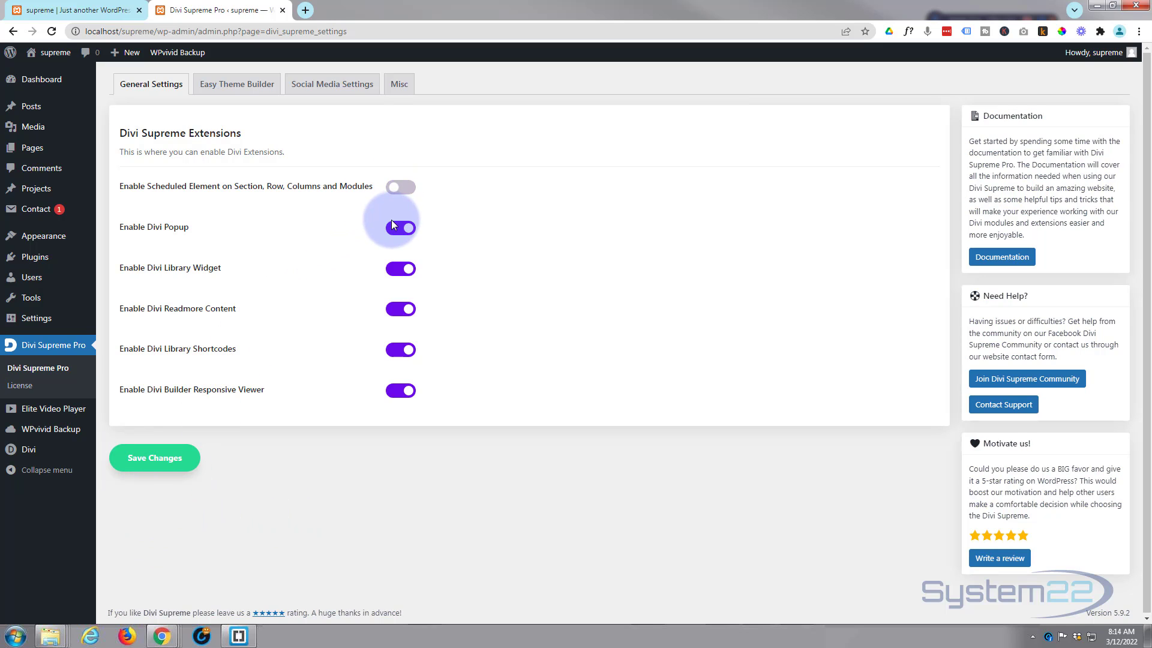
{"action": "left_click", "coordinate": [393, 225]}
{"action": "left_click", "coordinate": [395, 268]}
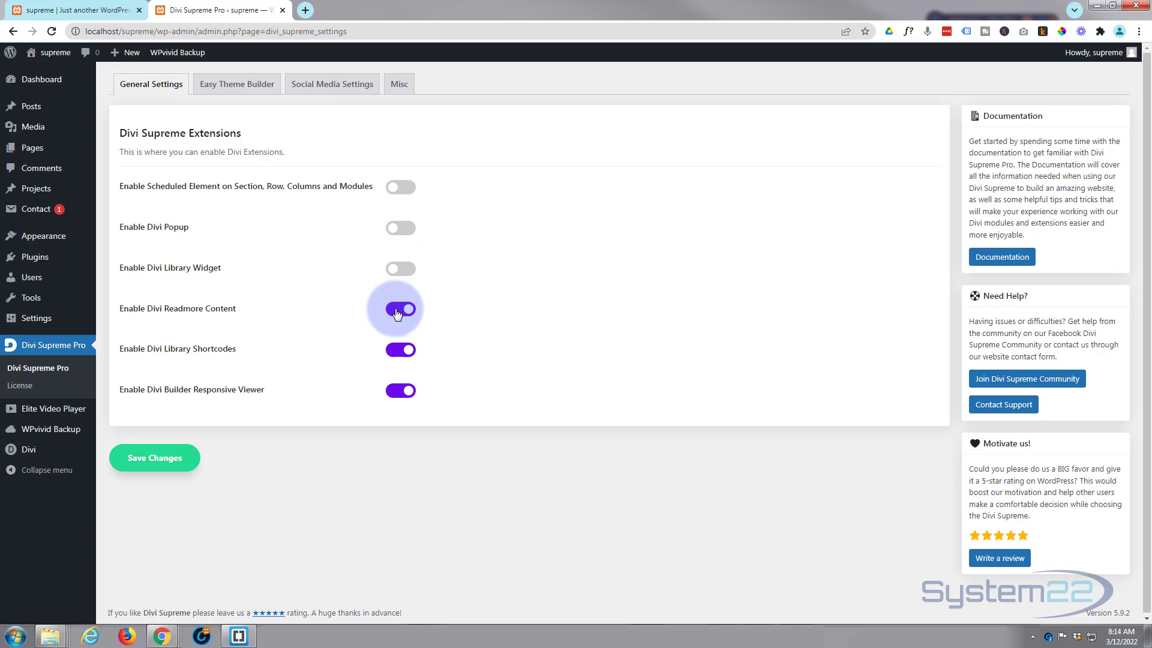
{"action": "left_click", "coordinate": [396, 311]}
{"action": "left_click", "coordinate": [395, 350]}
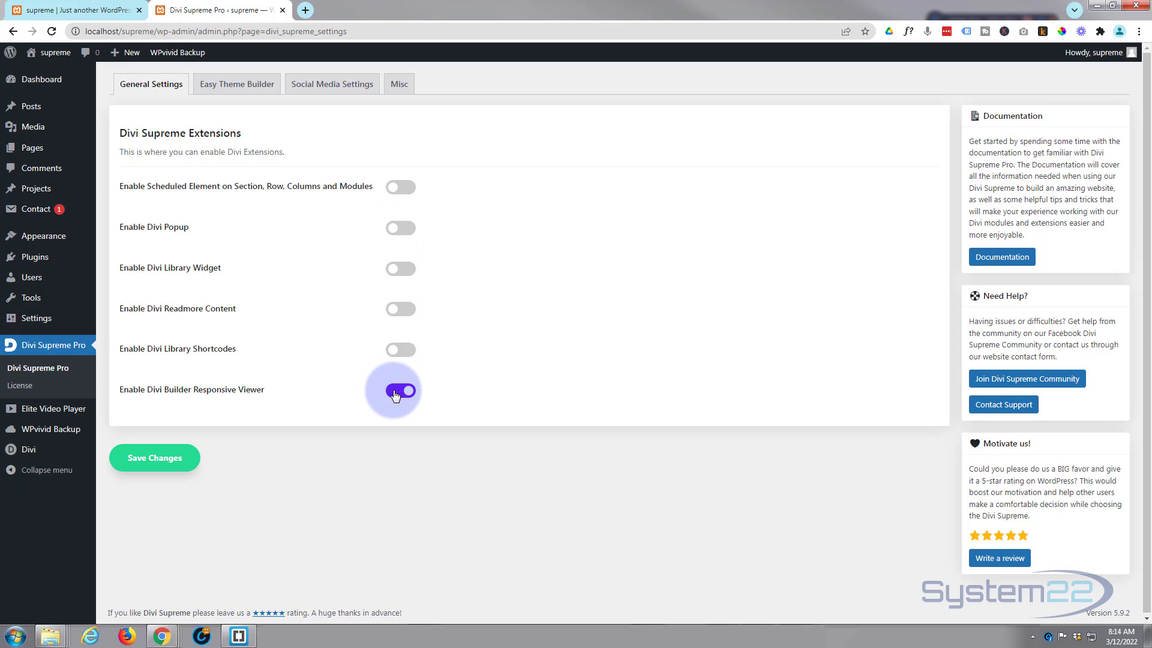
{"action": "left_click", "coordinate": [395, 393]}
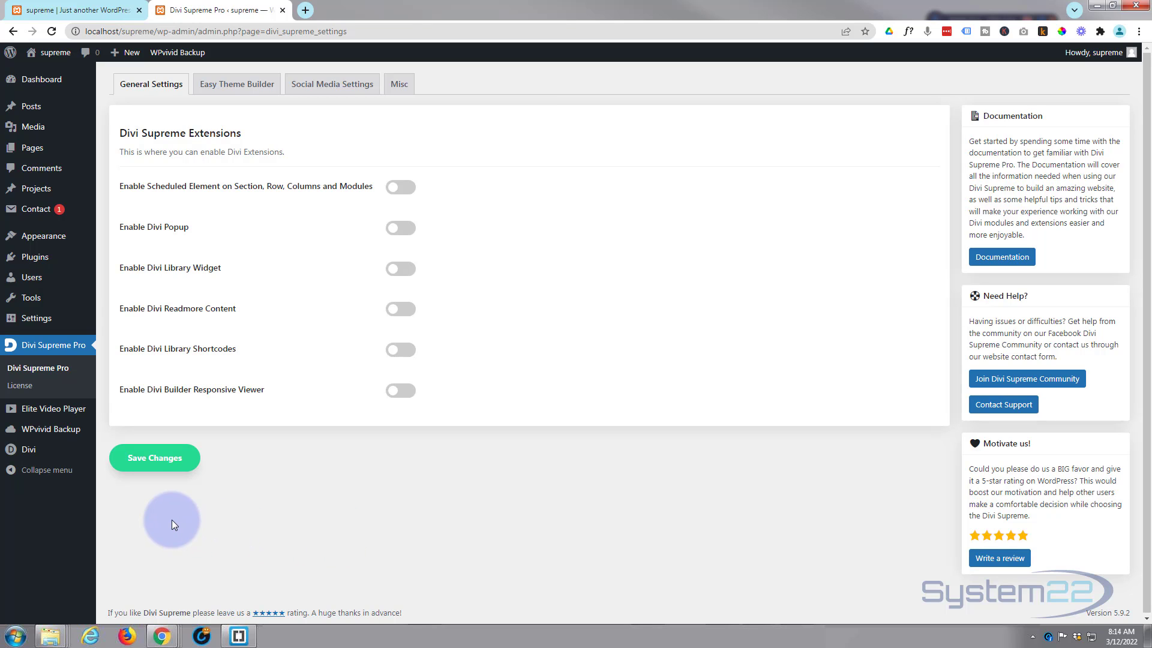
{"action": "left_click", "coordinate": [408, 231]}
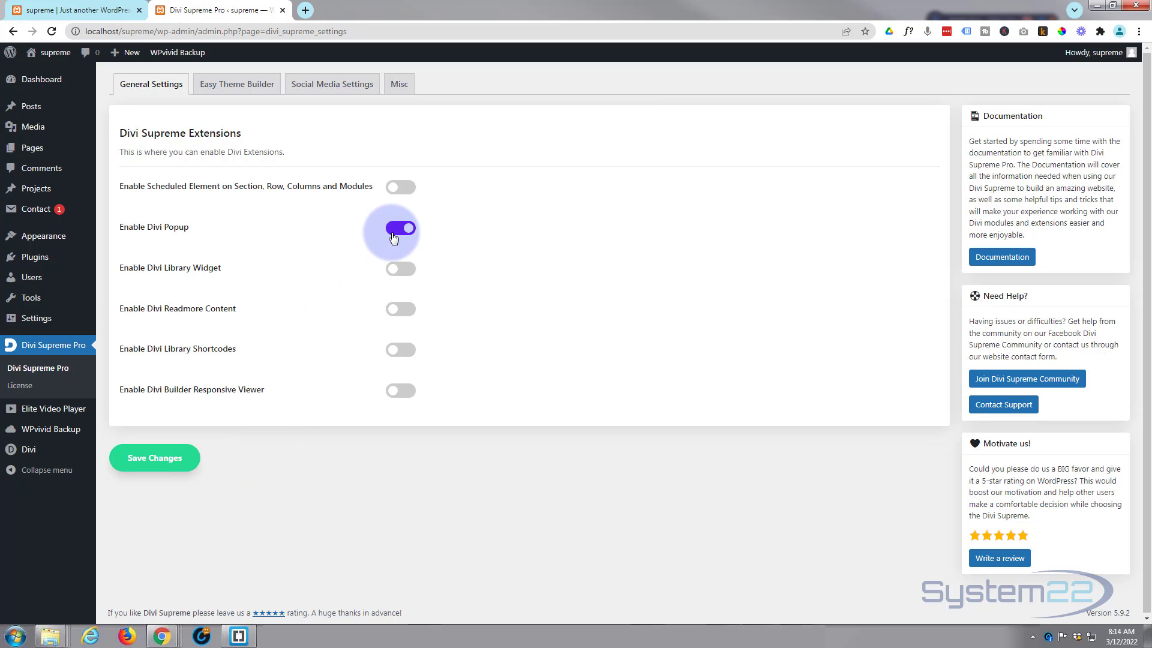
{"action": "left_click", "coordinate": [144, 462]}
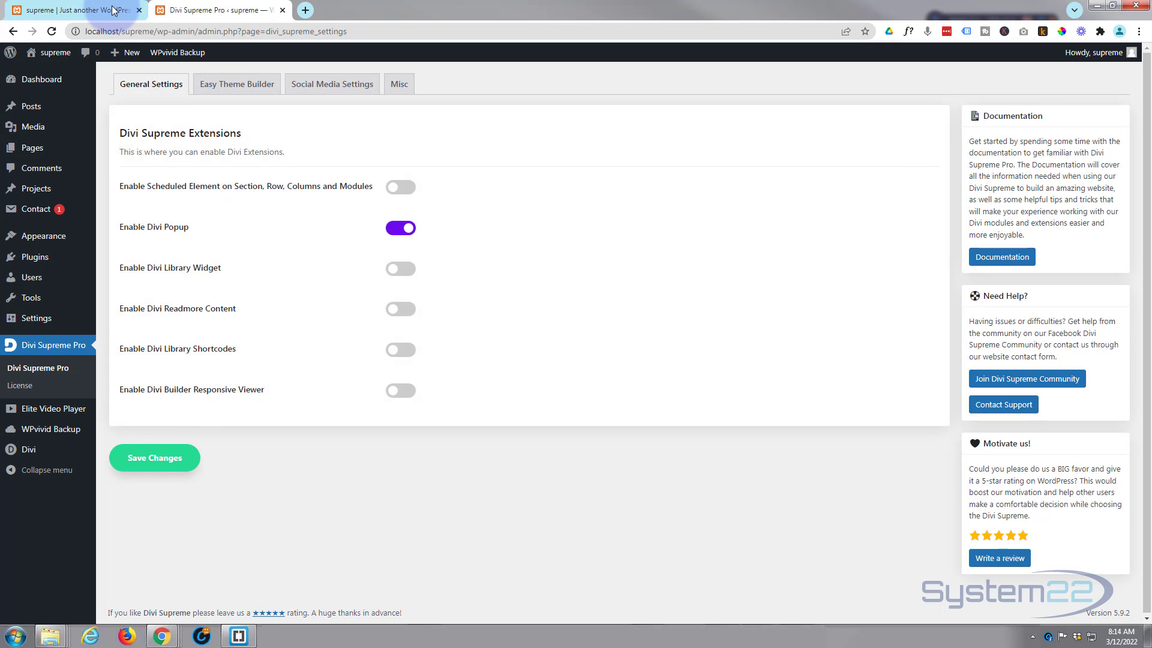
Step: Return to the page in the visual builder and insert a Text module below the "Come In We're Open" module
{"action": "left_click", "coordinate": [86, 10]}
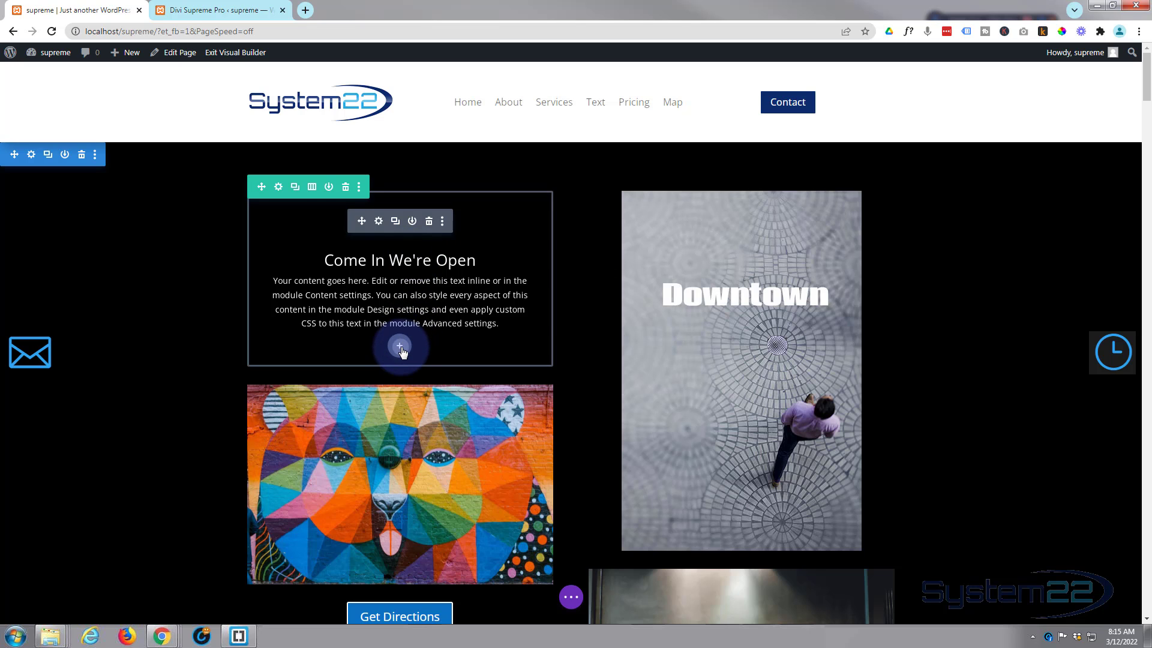
{"action": "left_click", "coordinate": [400, 346]}
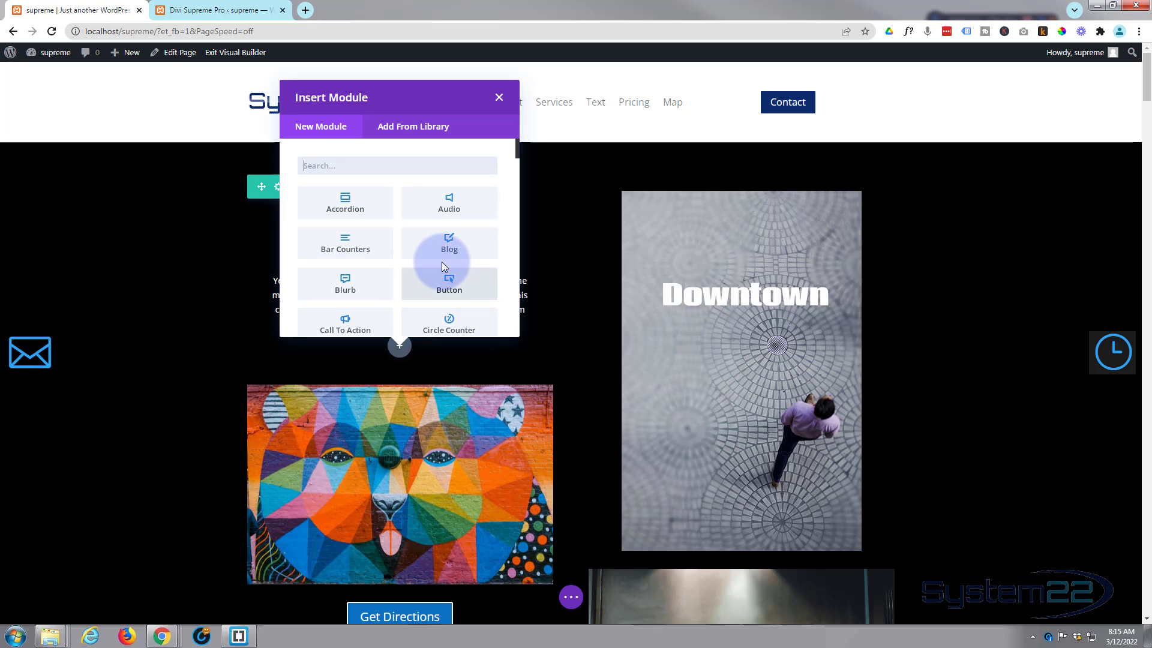
{"action": "scroll", "coordinate": [443, 264], "scroll_direction": "down", "scroll_amount": 5}
{"action": "scroll", "coordinate": [443, 264], "scroll_direction": "down", "scroll_amount": 5}
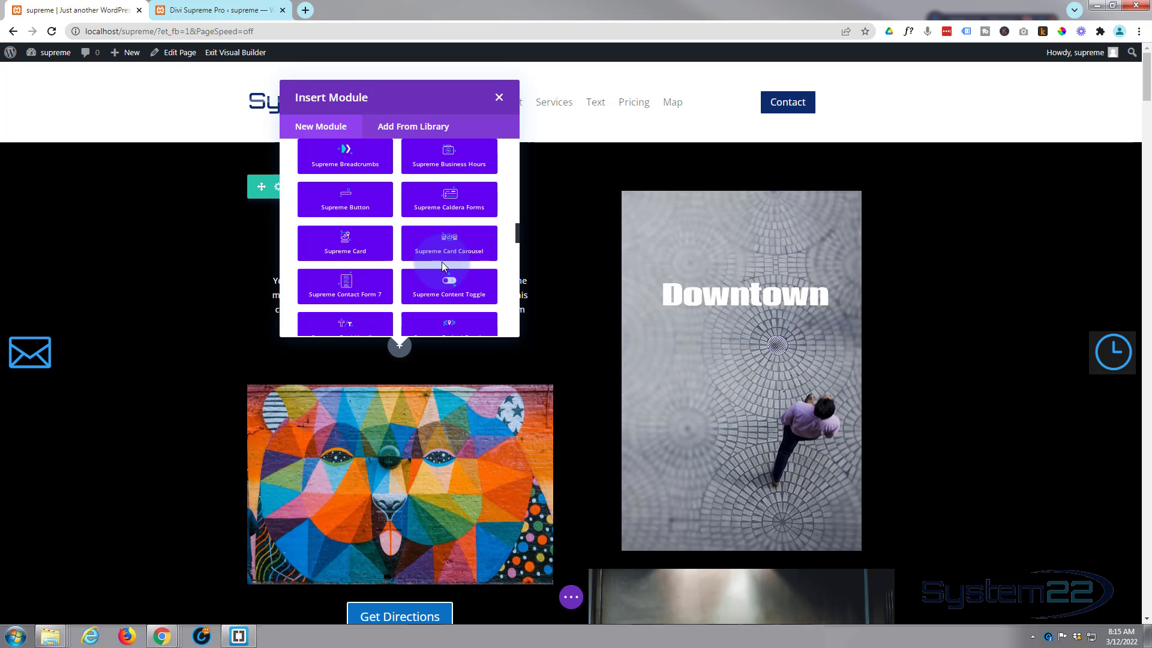
{"action": "scroll", "coordinate": [442, 261], "scroll_direction": "up", "scroll_amount": 3}
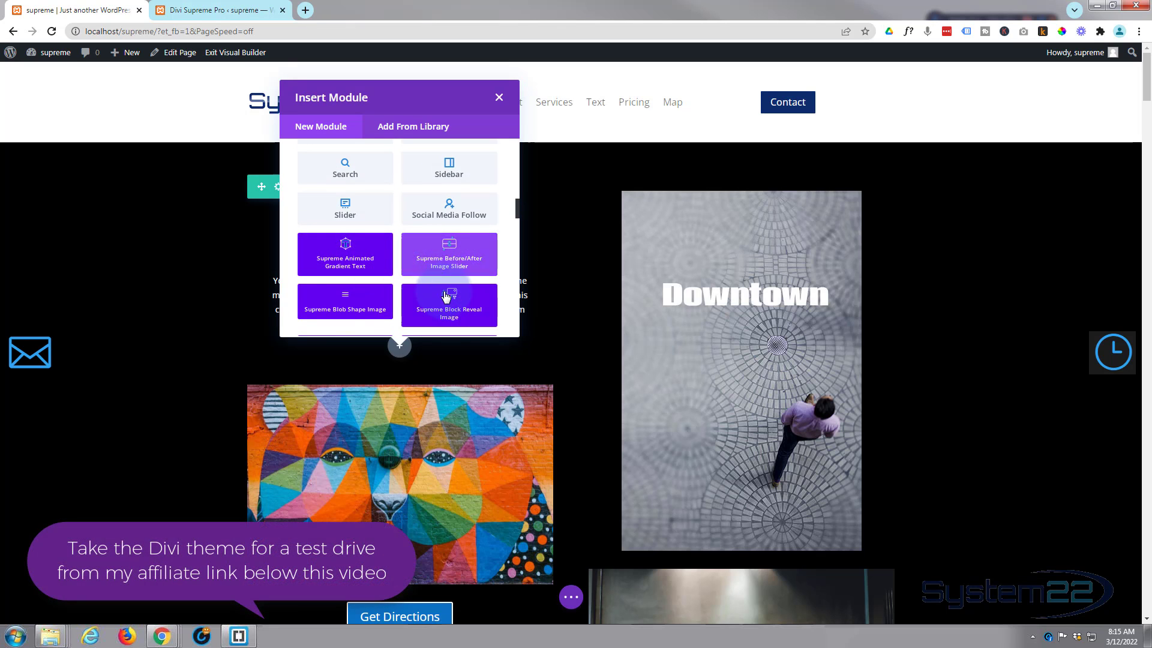
{"action": "scroll", "coordinate": [444, 293], "scroll_direction": "down", "scroll_amount": 1}
{"action": "scroll", "coordinate": [446, 294], "scroll_direction": "down", "scroll_amount": 8}
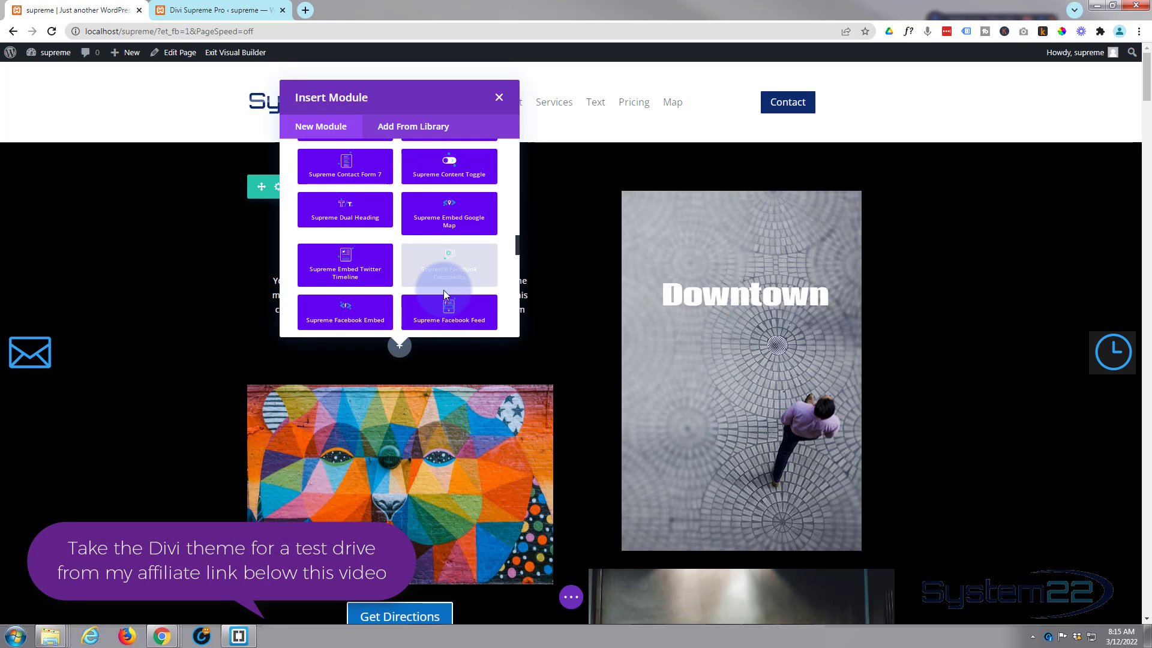
{"action": "scroll", "coordinate": [445, 294], "scroll_direction": "down", "scroll_amount": 6}
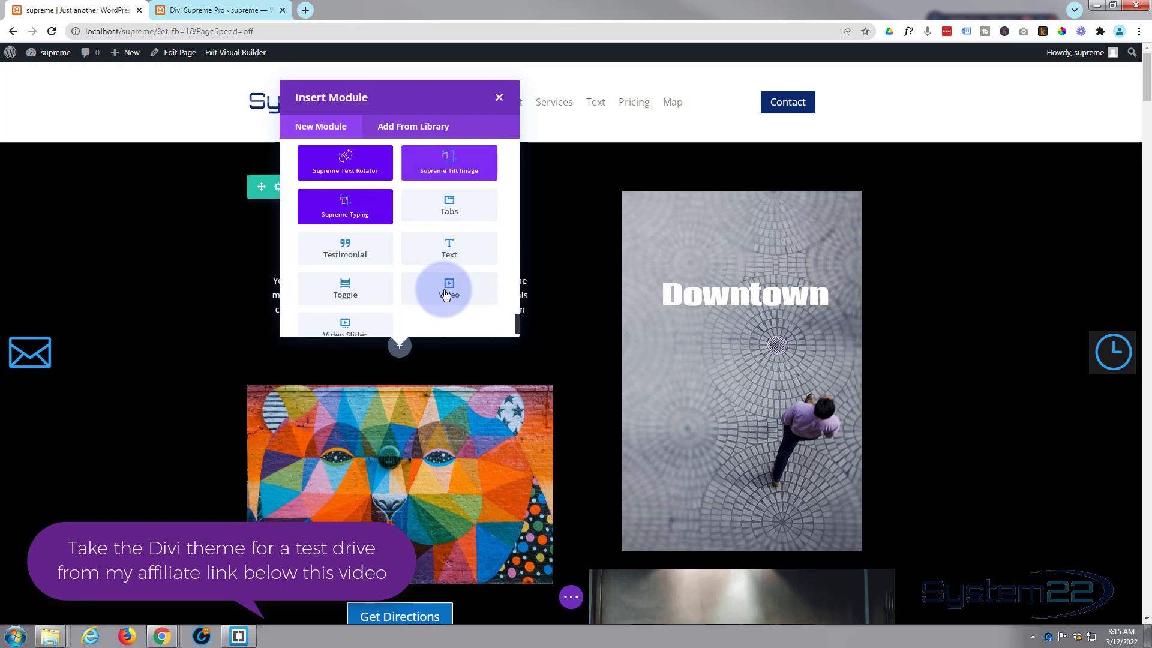
{"action": "left_click", "coordinate": [454, 257]}
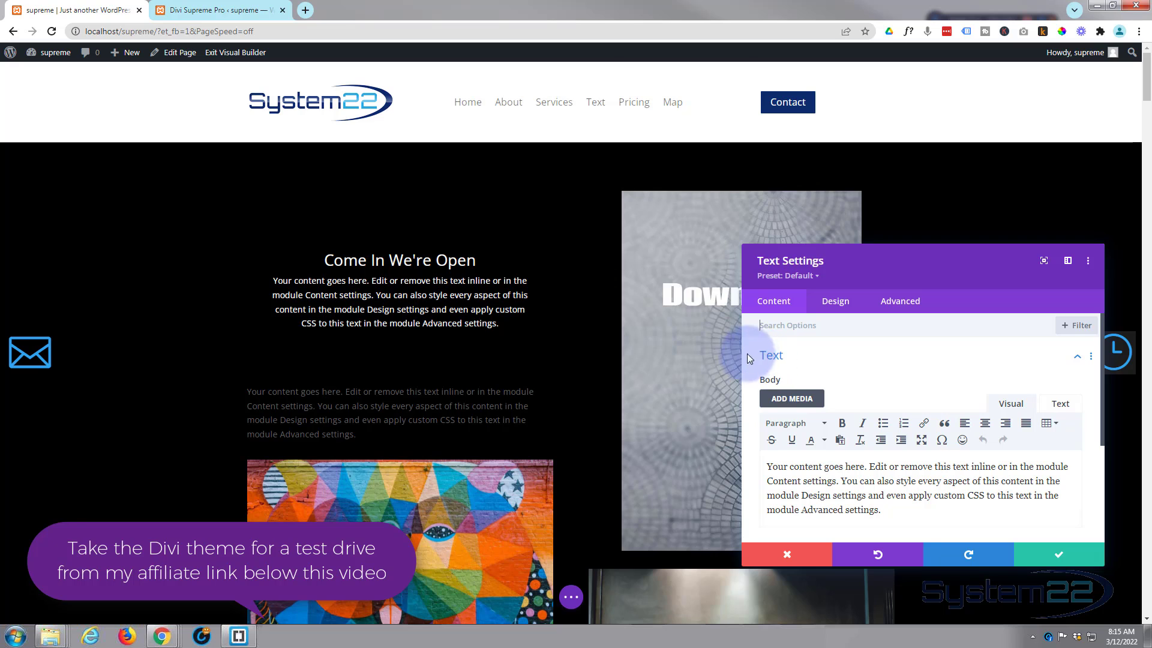
Step: Center the new module's text, set its text color to Light, and save the module
{"action": "left_click", "coordinate": [843, 306]}
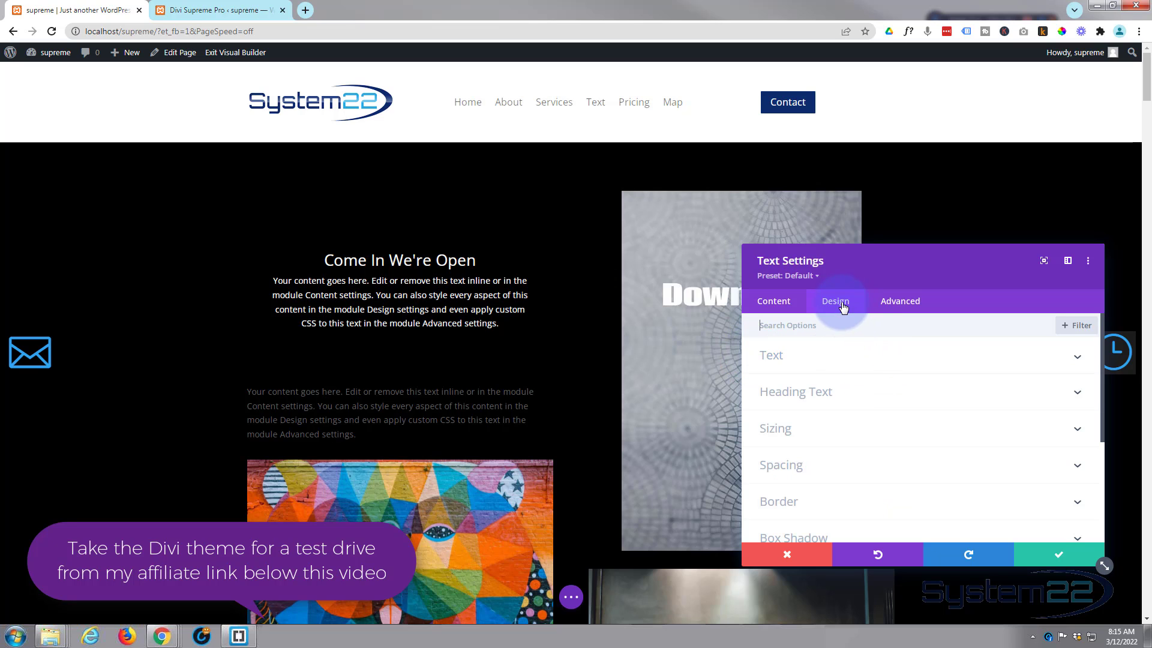
{"action": "left_click", "coordinate": [798, 338]}
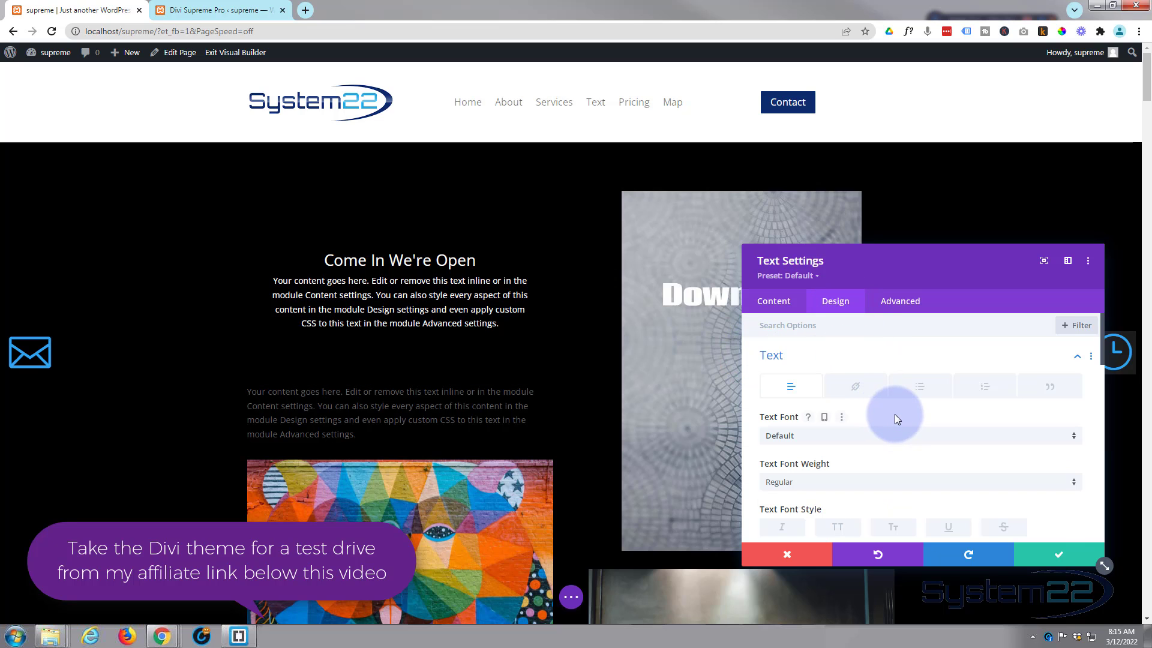
{"action": "scroll", "coordinate": [894, 414], "scroll_direction": "down", "scroll_amount": 3}
{"action": "scroll", "coordinate": [882, 413], "scroll_direction": "down", "scroll_amount": 6}
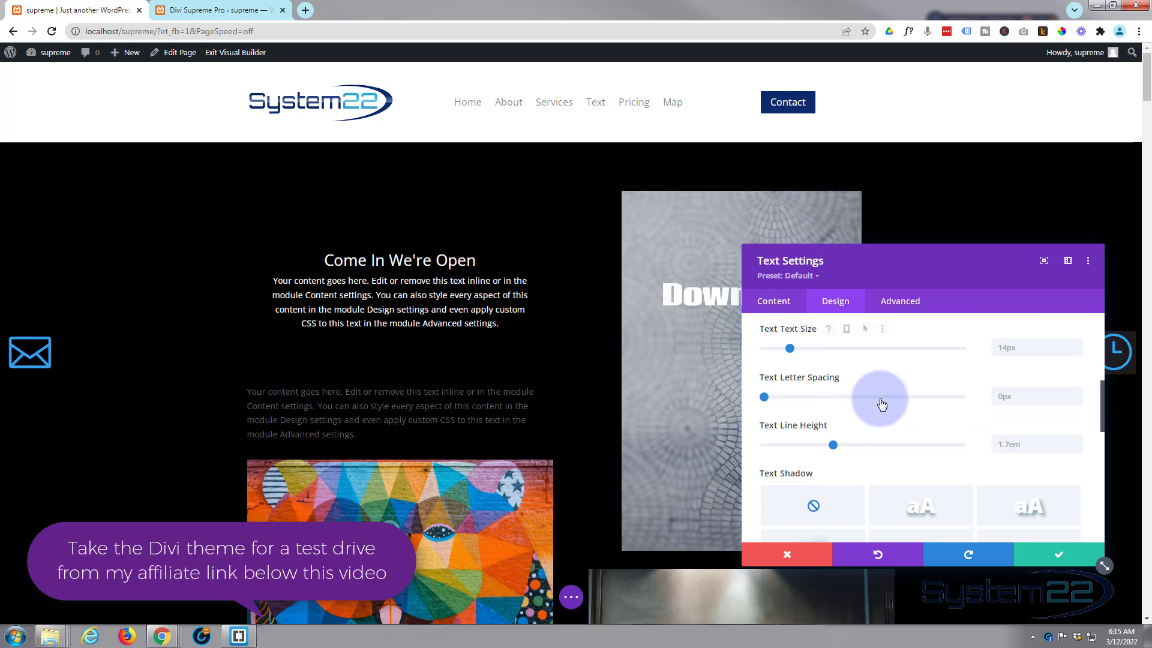
{"action": "left_click", "coordinate": [880, 430]}
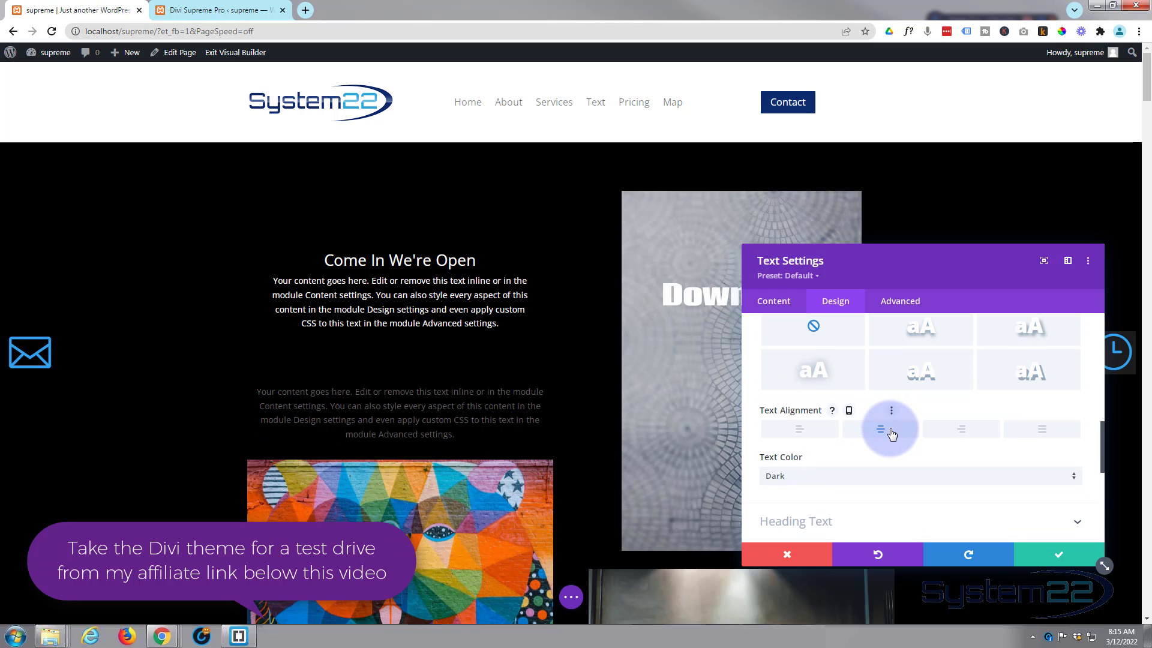
{"action": "left_click", "coordinate": [852, 478]}
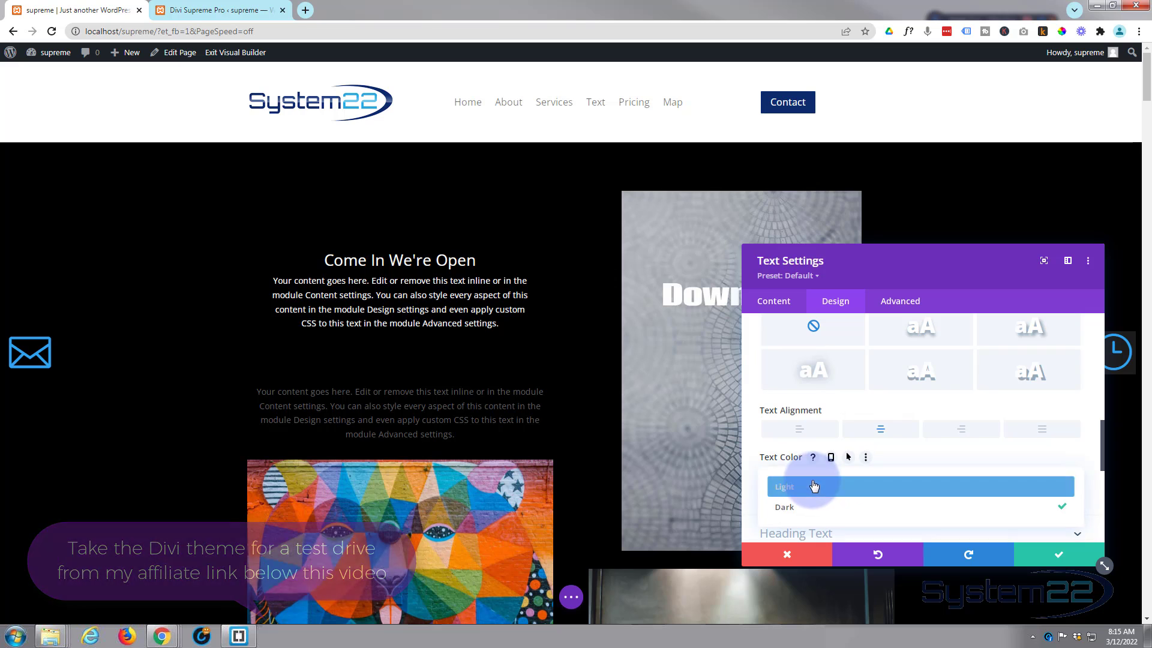
{"action": "left_click", "coordinate": [793, 491]}
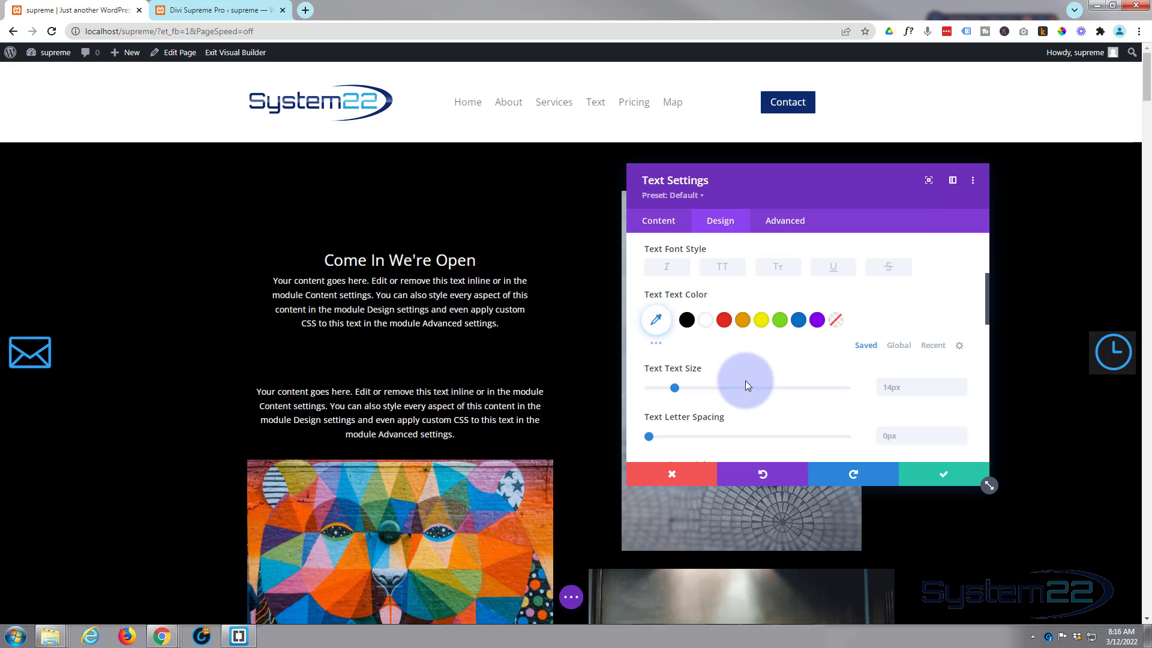
{"action": "left_click", "coordinate": [937, 474]}
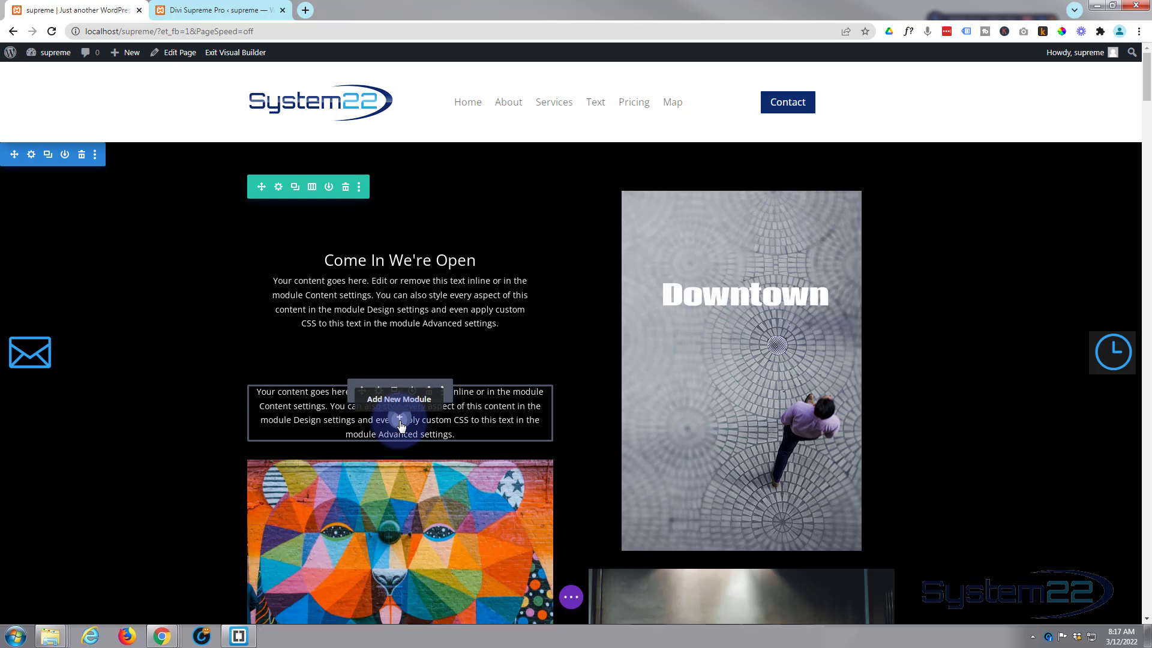
Step: Insert a Blurb module below the new text module and set its title to "Alert!"
{"action": "left_click", "coordinate": [401, 422]}
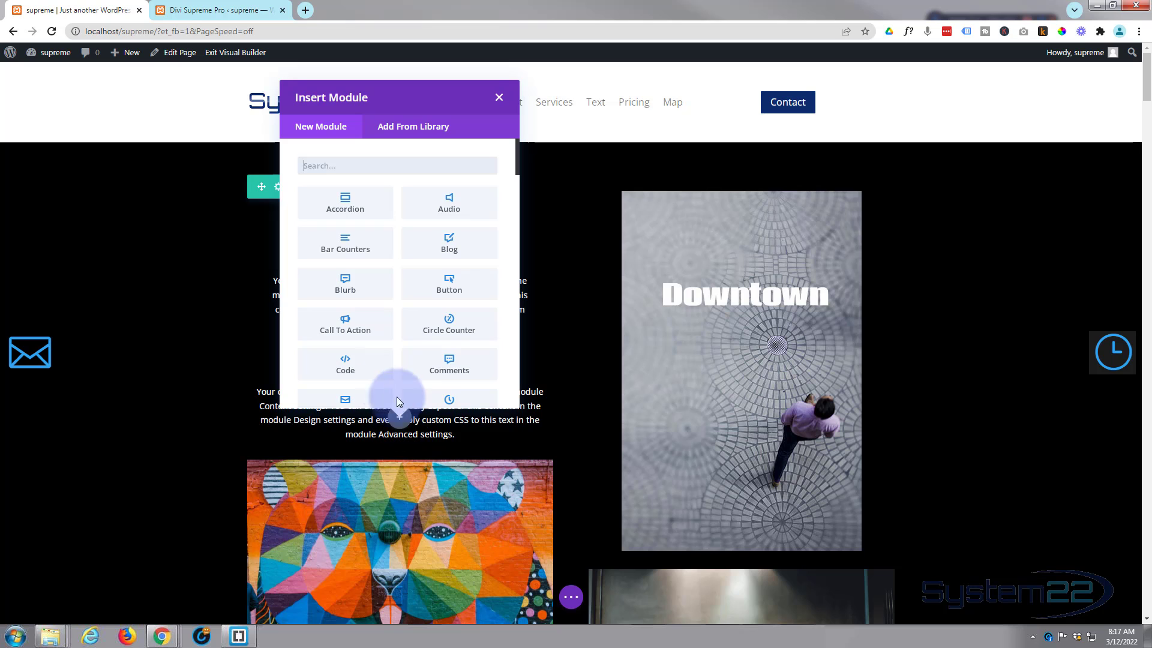
{"action": "left_click", "coordinate": [346, 286]}
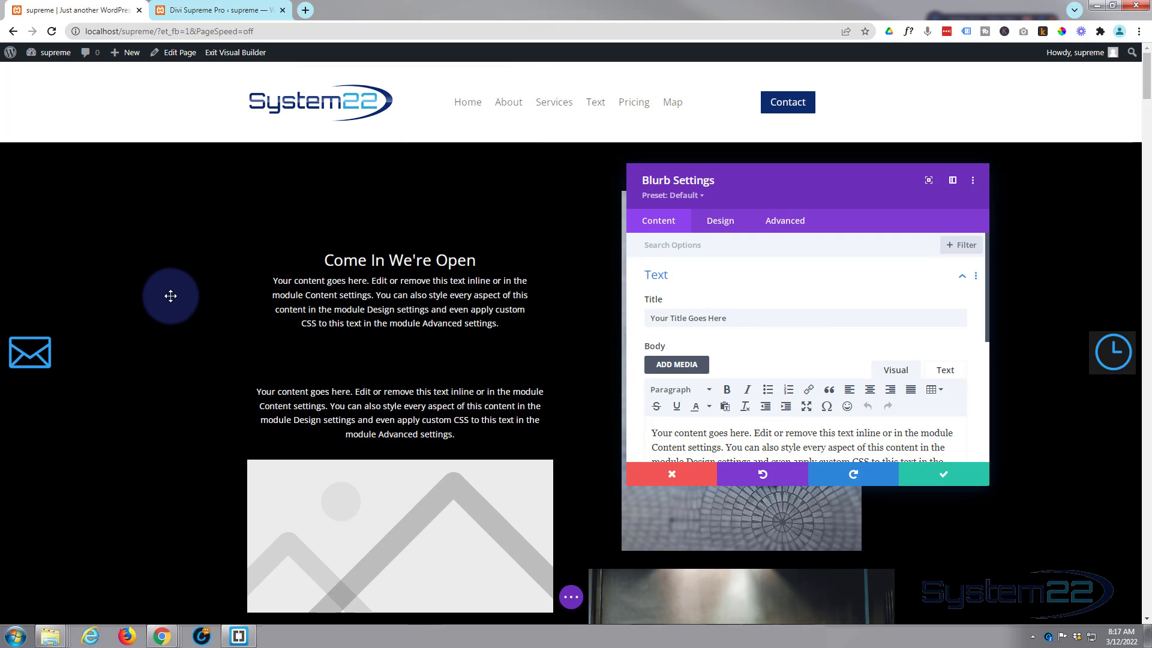
{"action": "scroll", "coordinate": [171, 294], "scroll_direction": "down", "scroll_amount": 4}
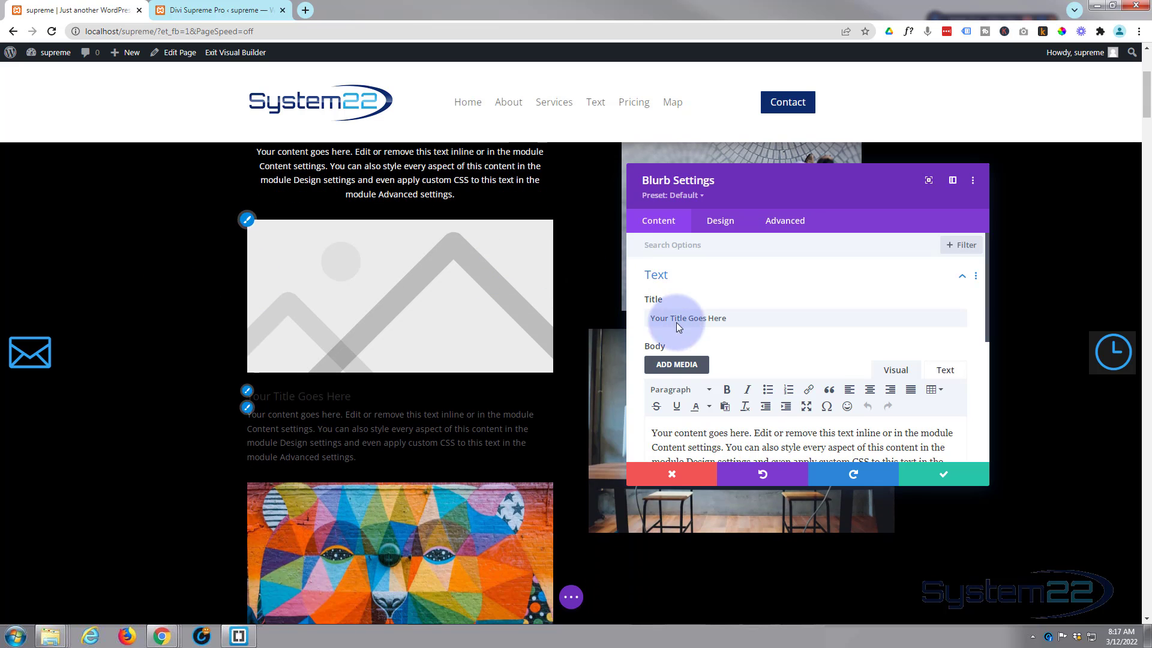
{"action": "left_click_drag", "start_coordinate": [728, 318], "coordinate": [591, 318]}
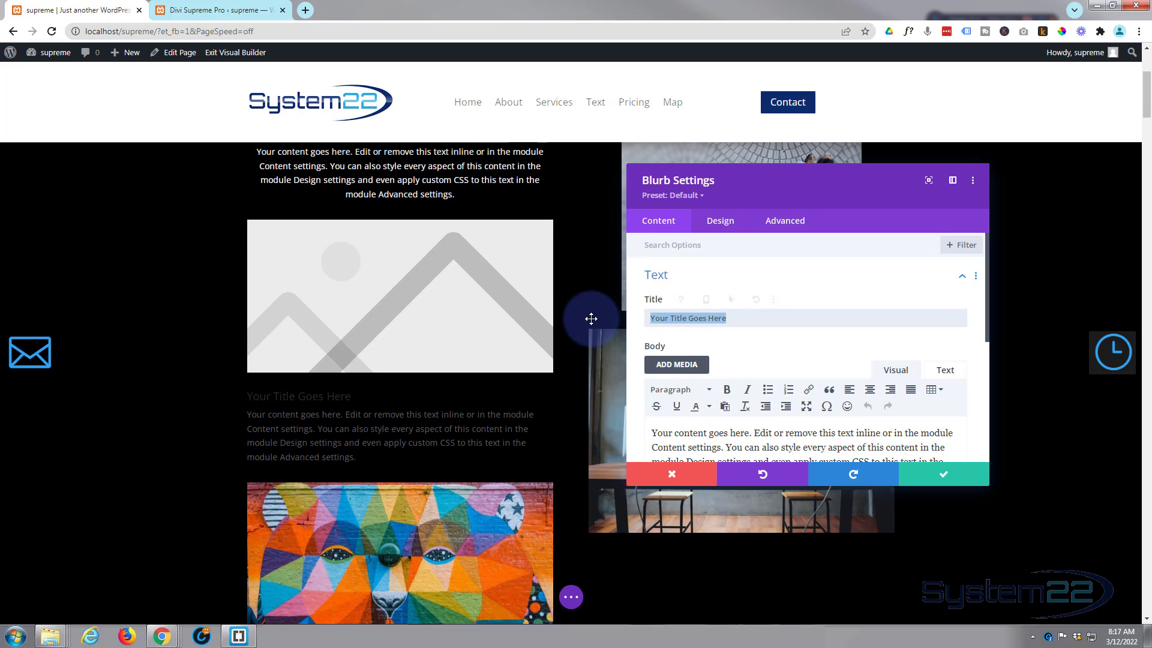
{"action": "type", "text": "Alert!"}
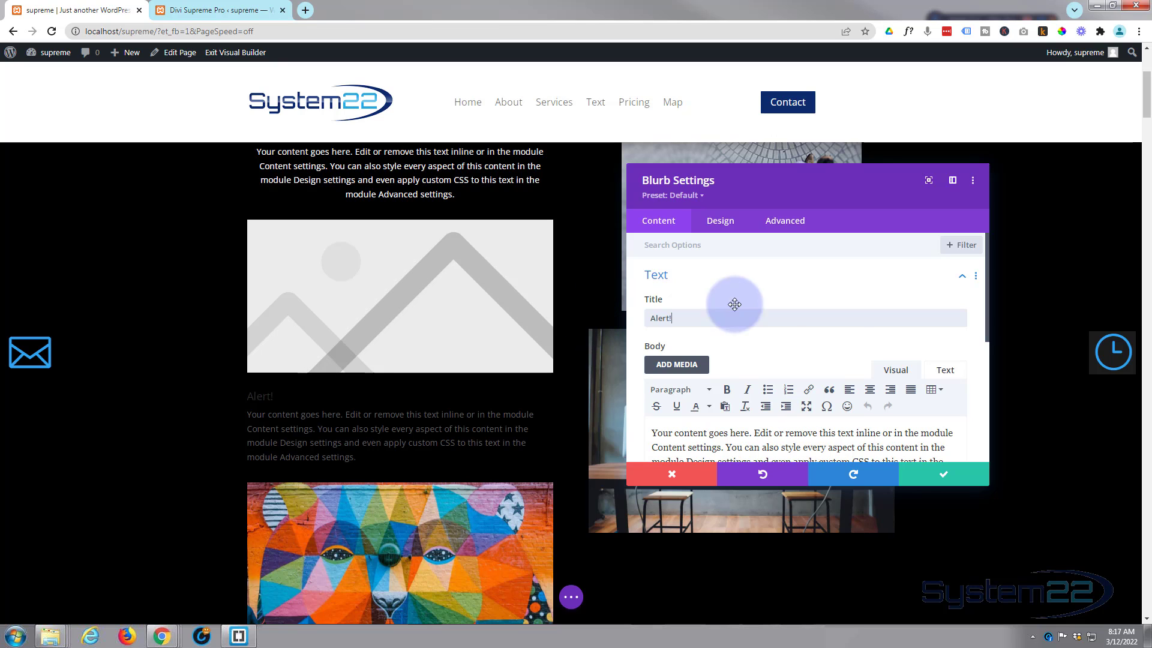
Step: Examine the blurb's link options, including the title and module link URLs and their targets
{"action": "scroll", "coordinate": [809, 333], "scroll_direction": "down", "scroll_amount": 2}
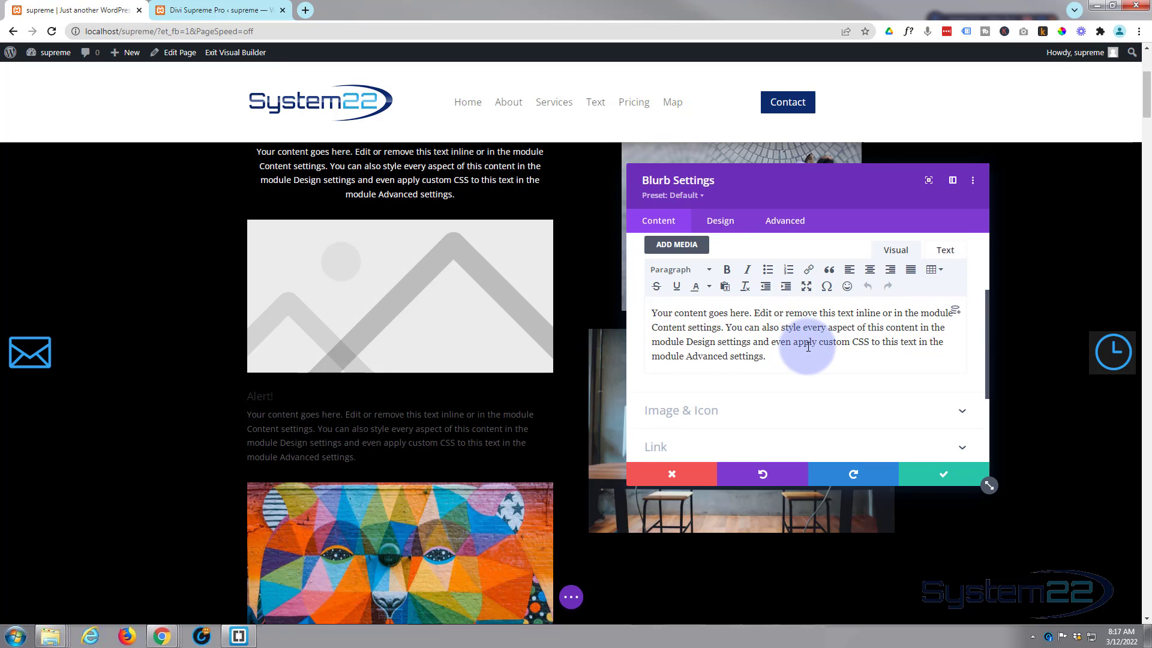
{"action": "scroll", "coordinate": [753, 368], "scroll_direction": "down", "scroll_amount": 1}
{"action": "left_click", "coordinate": [713, 390]}
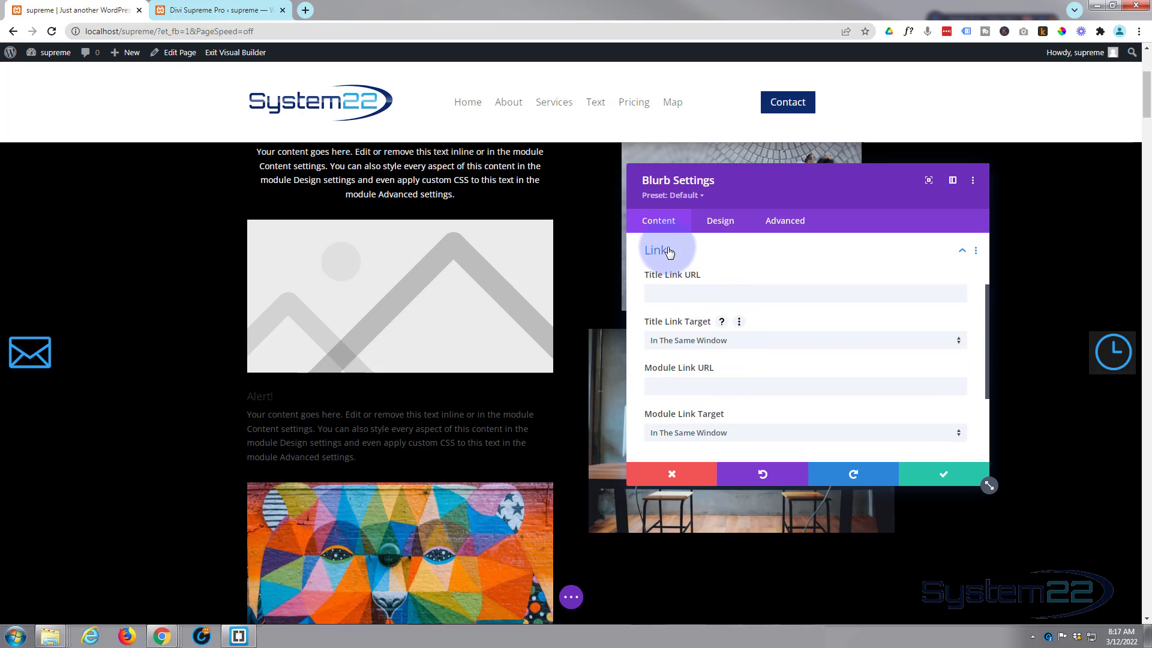
{"action": "left_click", "coordinate": [675, 292]}
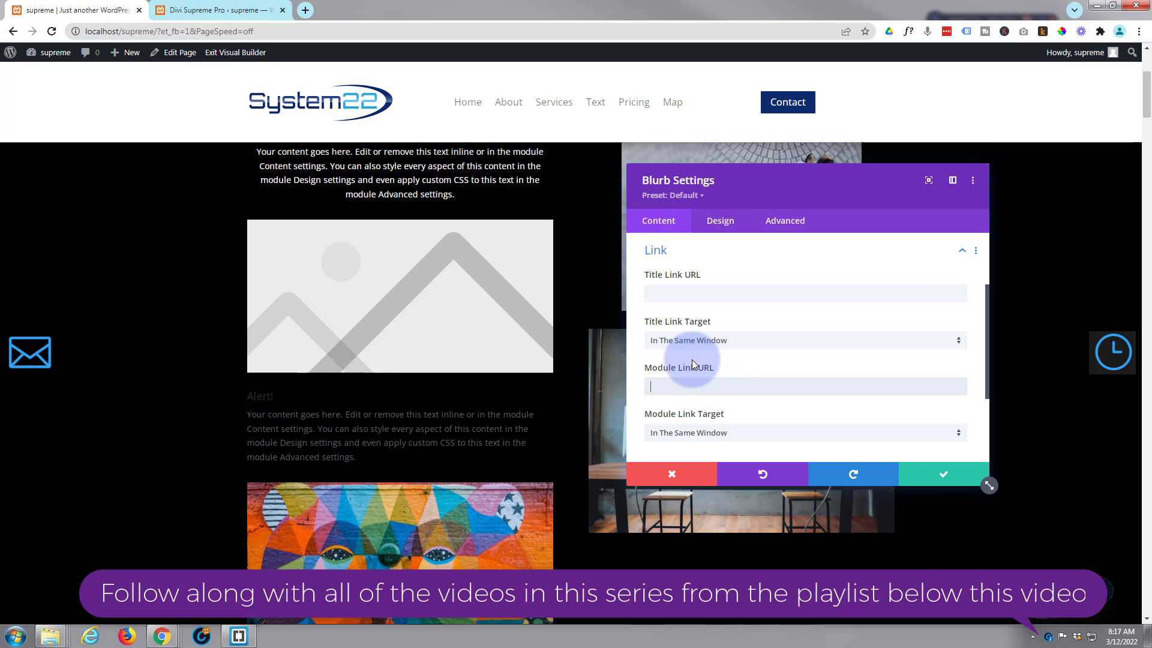
Step: Set the blurb's module link URL to "#" and close the link options
{"action": "type", "text": "#"}
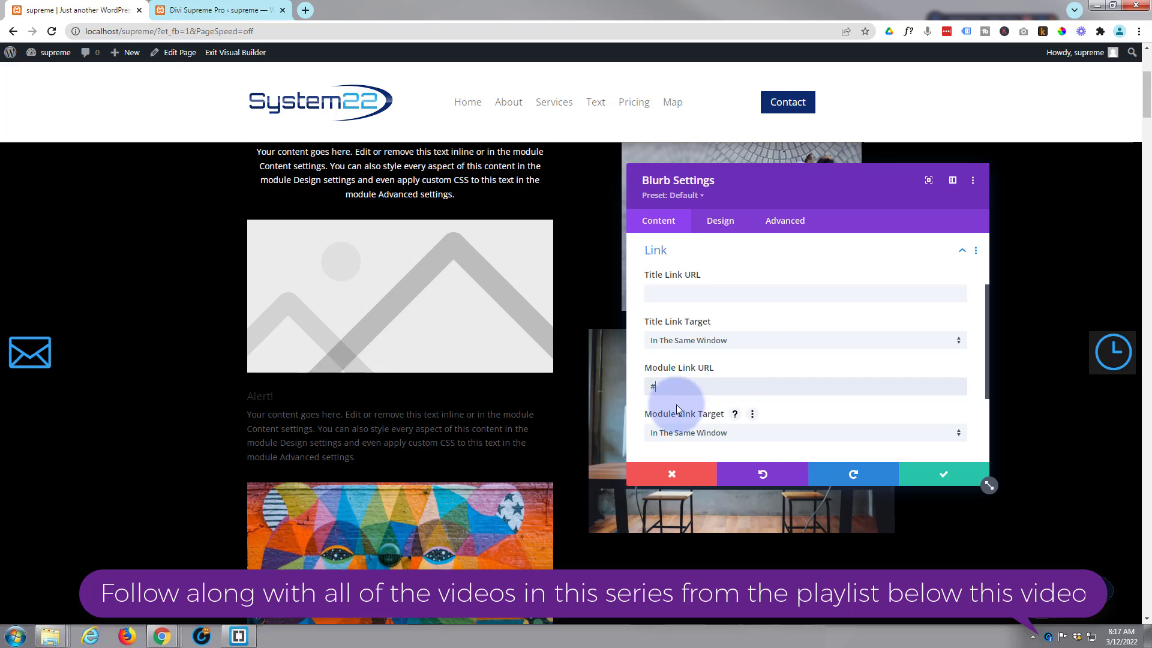
{"action": "left_click", "coordinate": [761, 349]}
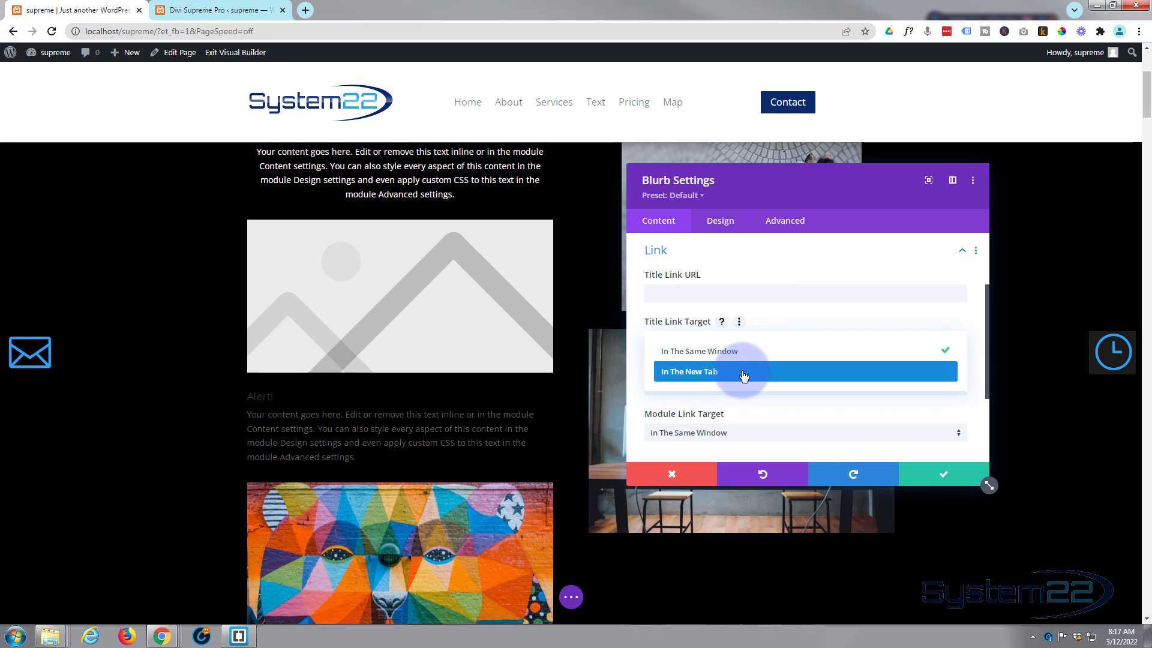
{"action": "left_click", "coordinate": [636, 341]}
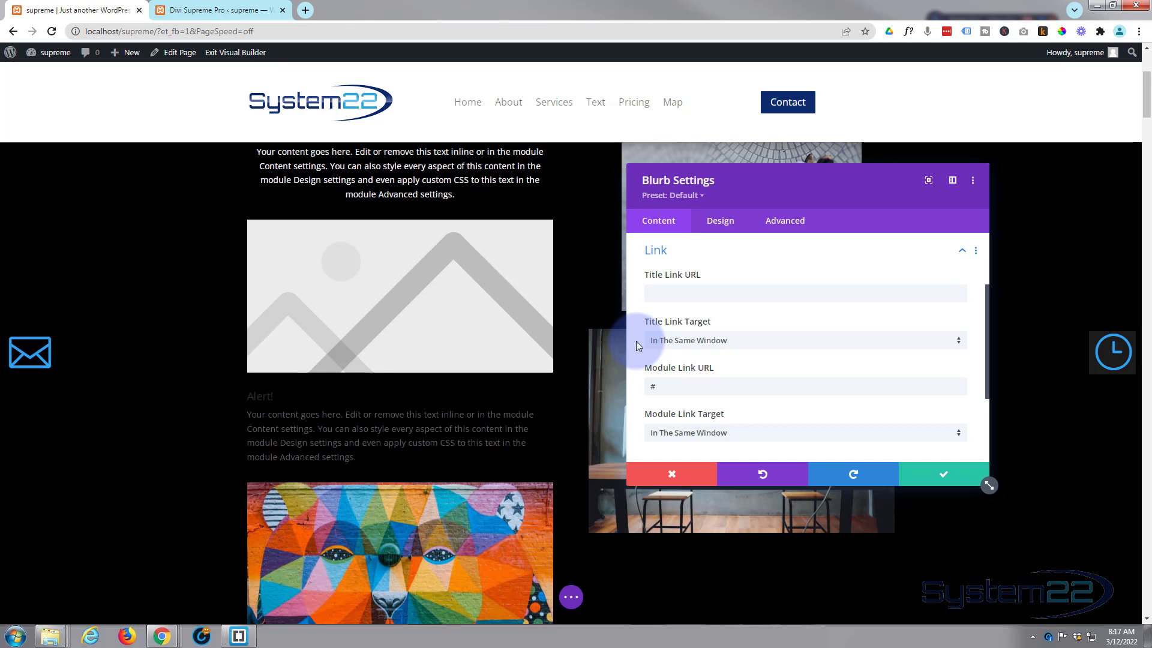
{"action": "left_click", "coordinate": [691, 259]}
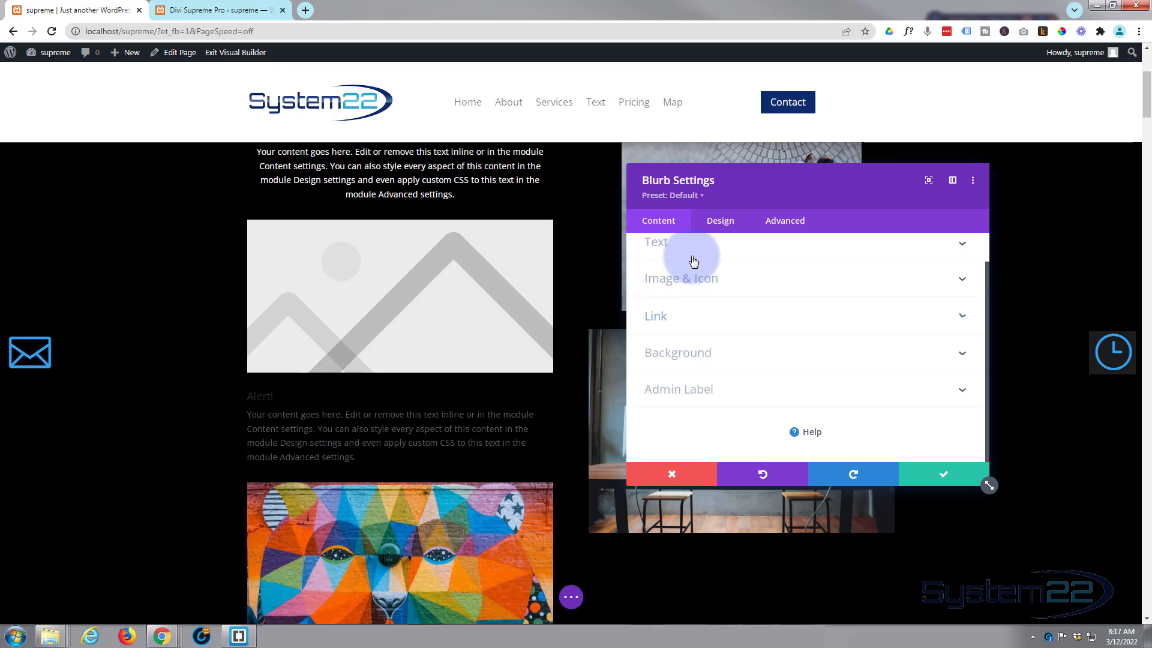
Step: Enable the icon for the blurb, search the icons for "alert", and choose the warning triangle with an exclamation mark
{"action": "left_click", "coordinate": [752, 287]}
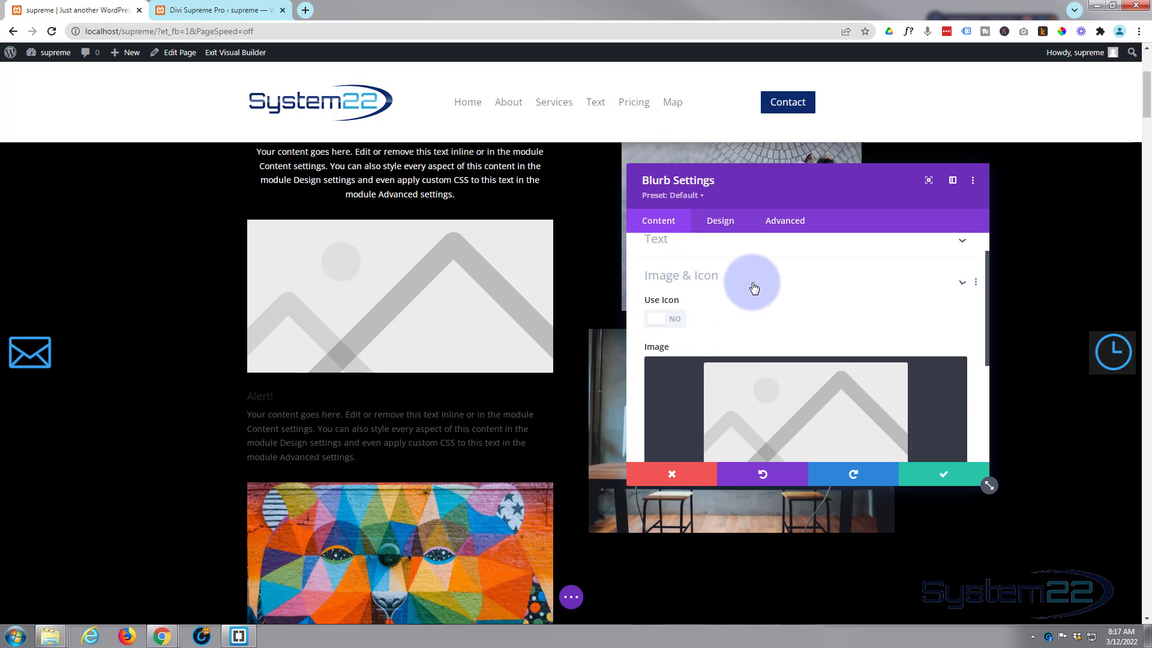
{"action": "left_click", "coordinate": [682, 294]}
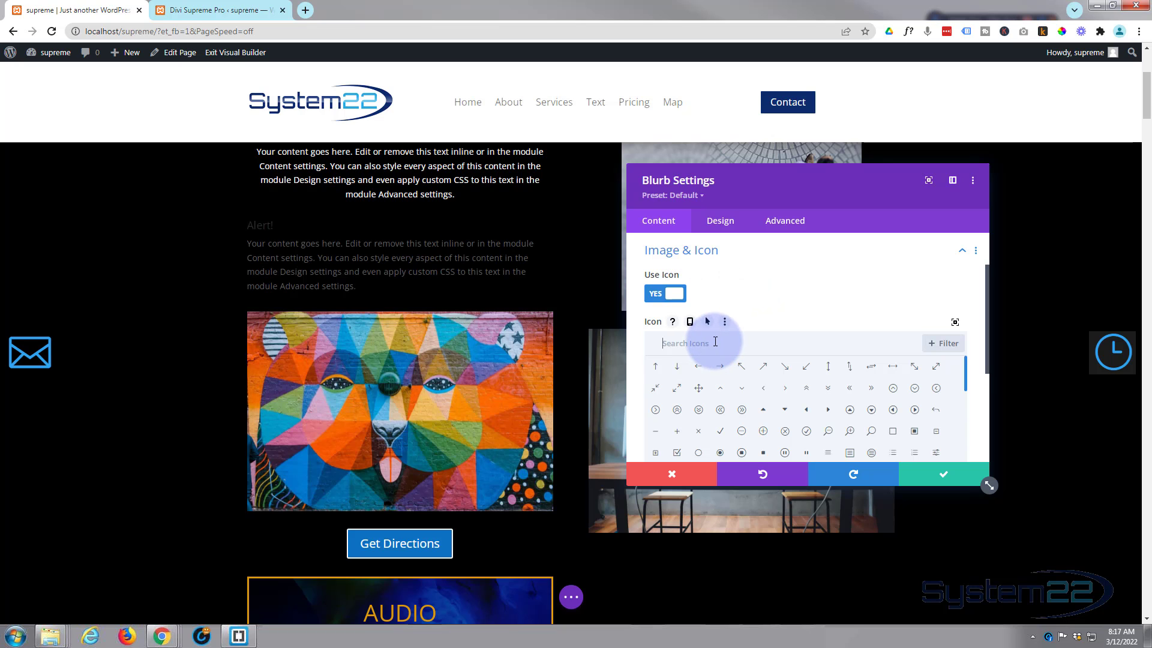
{"action": "left_click", "coordinate": [715, 342]}
{"action": "type", "text": "alert"}
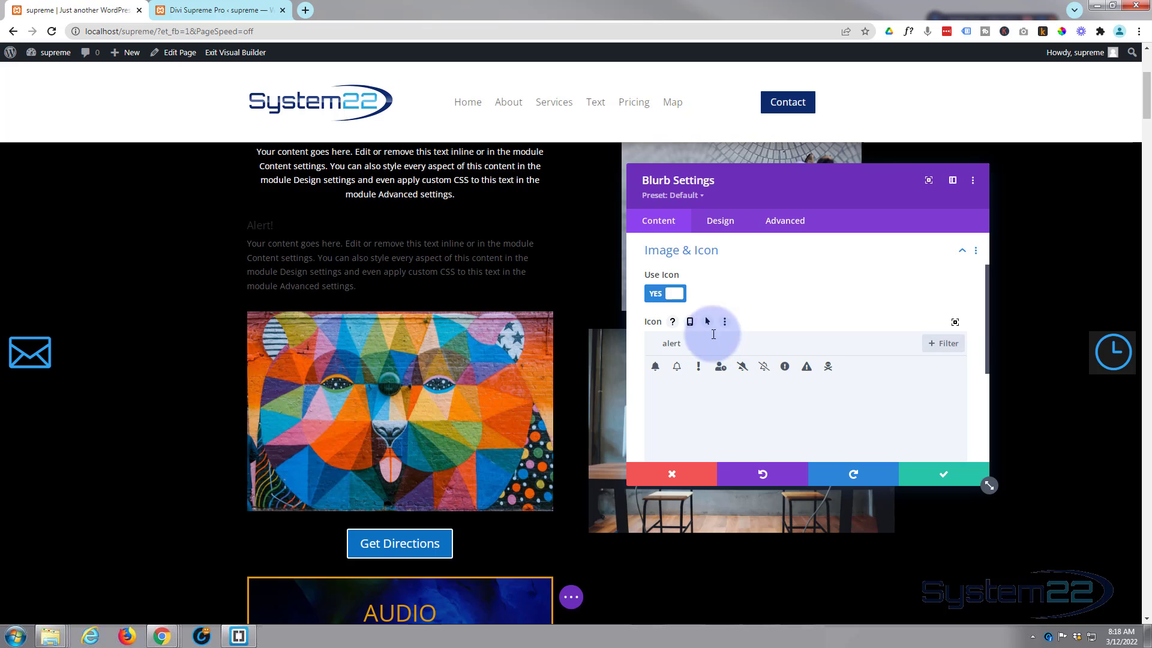
{"action": "left_click", "coordinate": [806, 367]}
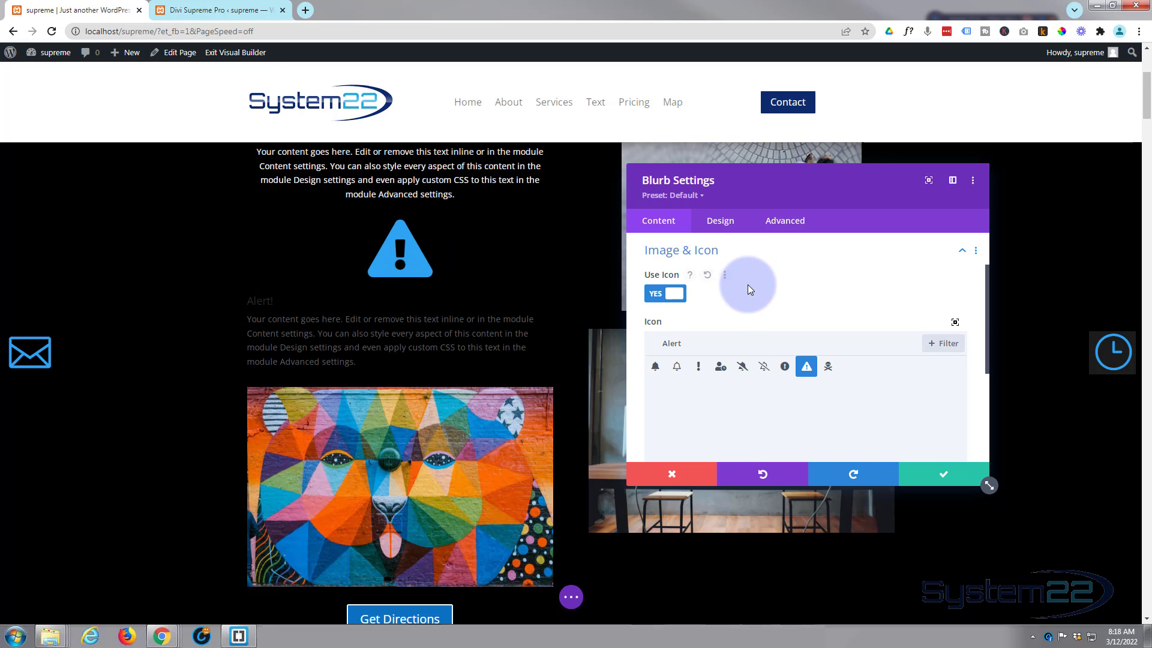
Step: Set the blurb's icon color to red #e02b20
{"action": "left_click", "coordinate": [720, 228]}
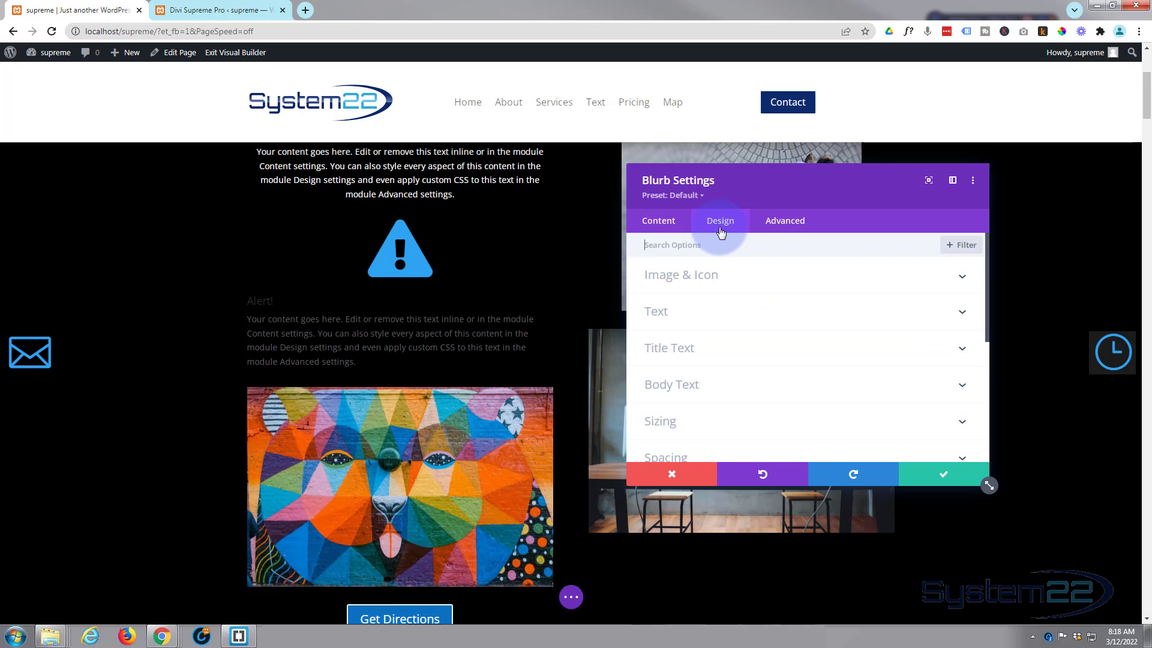
{"action": "left_click", "coordinate": [764, 275]}
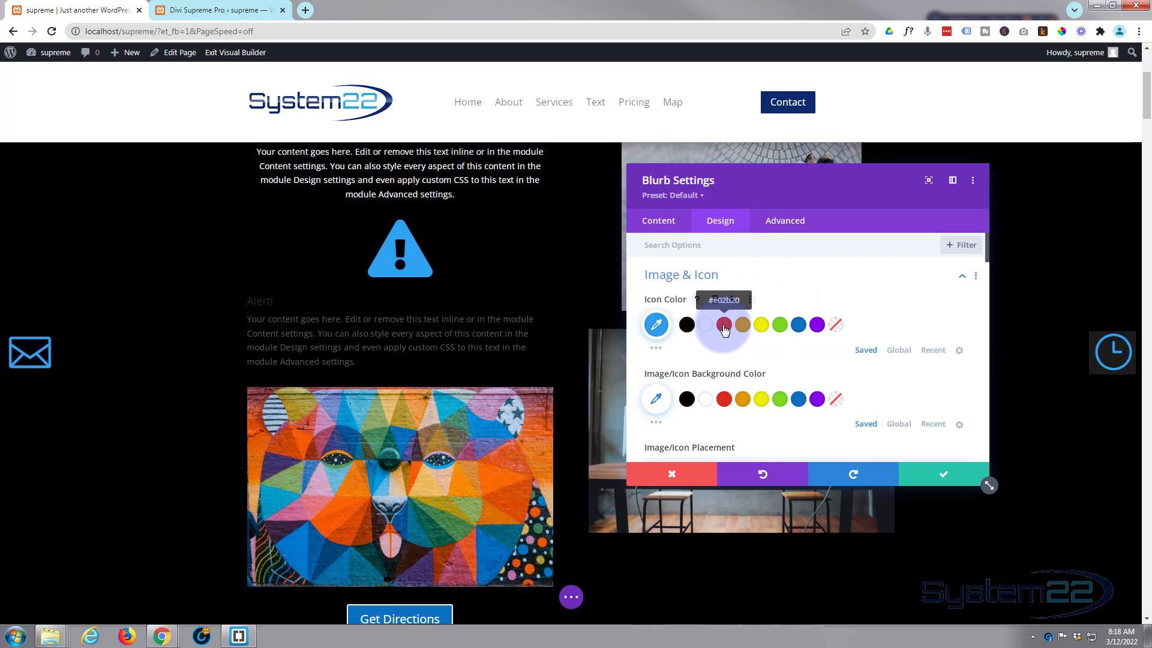
{"action": "left_click", "coordinate": [724, 327]}
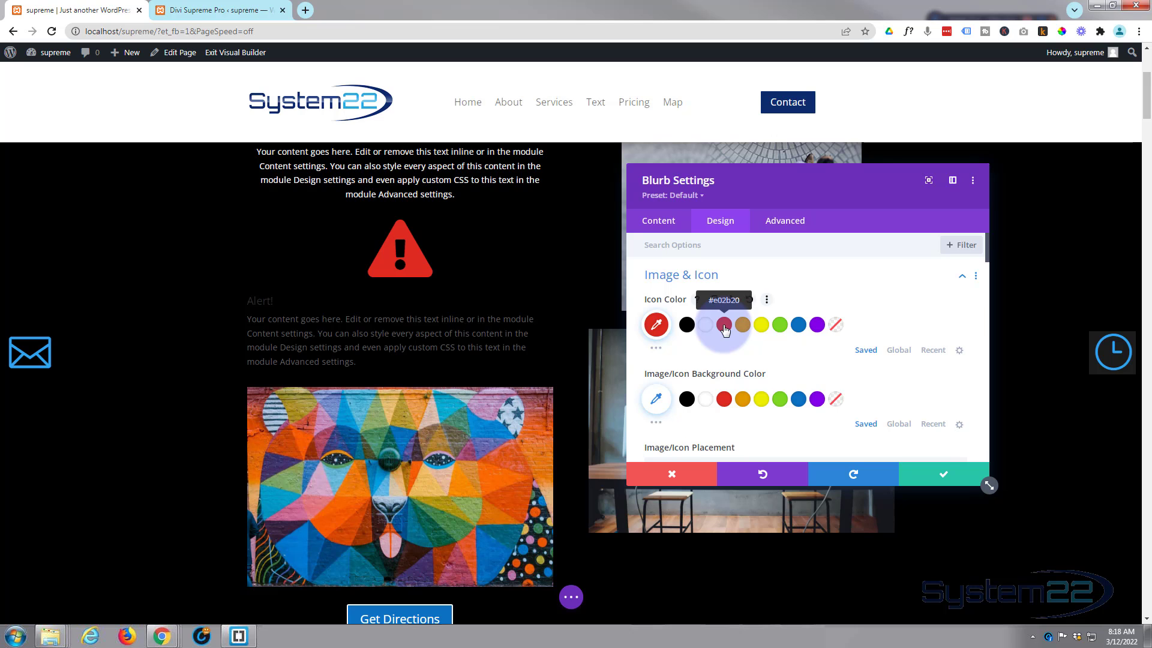
Step: Set the blurb's overall text color to Light and center its text alignment
{"action": "scroll", "coordinate": [754, 339], "scroll_direction": "down", "scroll_amount": 3}
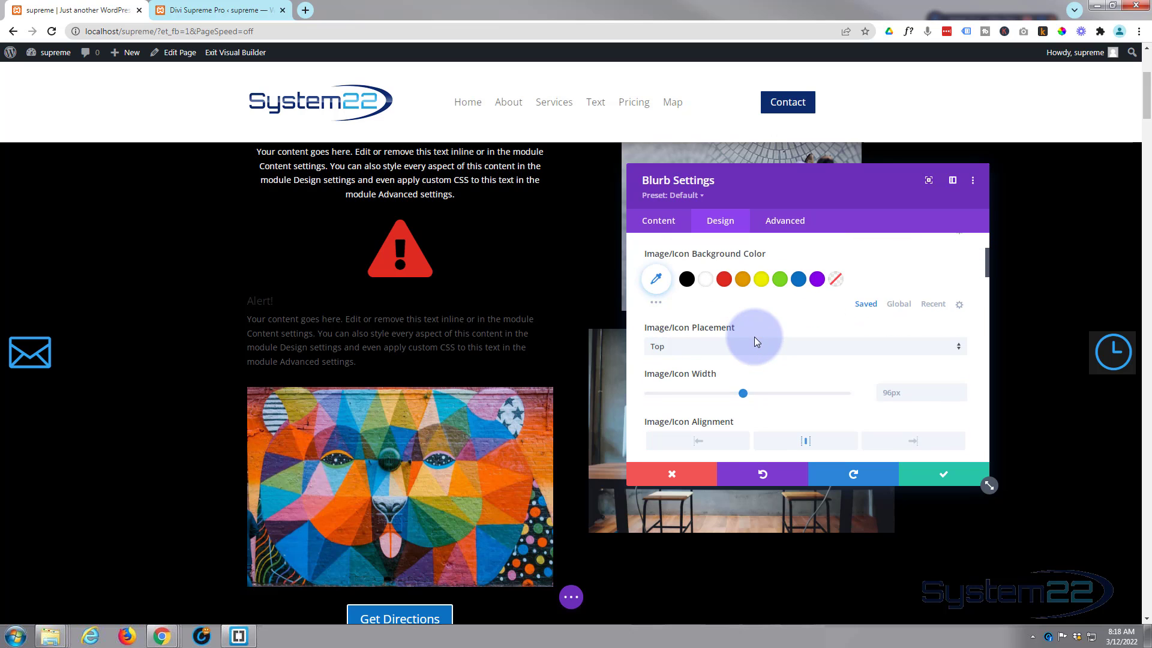
{"action": "scroll", "coordinate": [756, 343], "scroll_direction": "down", "scroll_amount": 5}
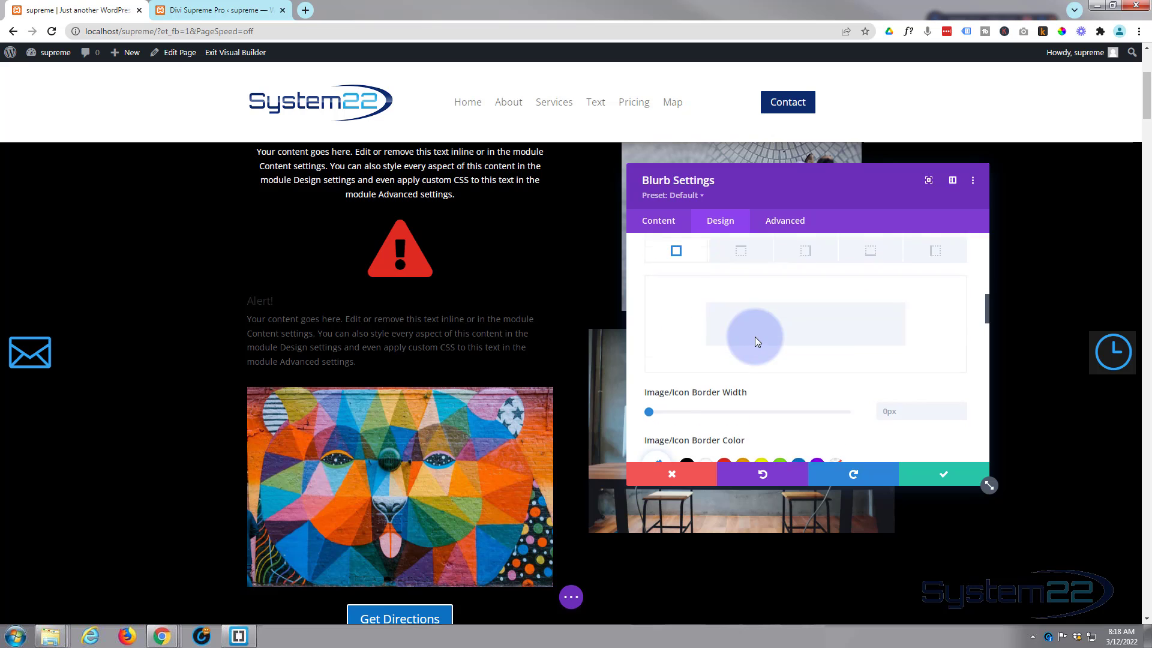
{"action": "scroll", "coordinate": [755, 337], "scroll_direction": "down", "scroll_amount": 10}
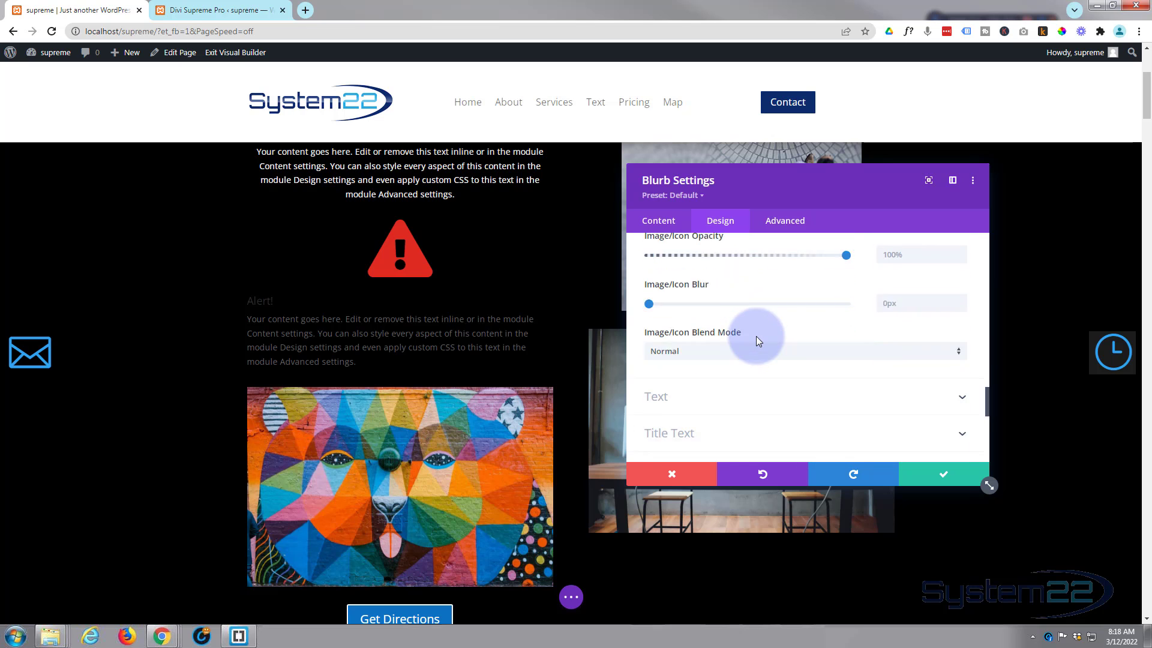
{"action": "left_click", "coordinate": [737, 356]}
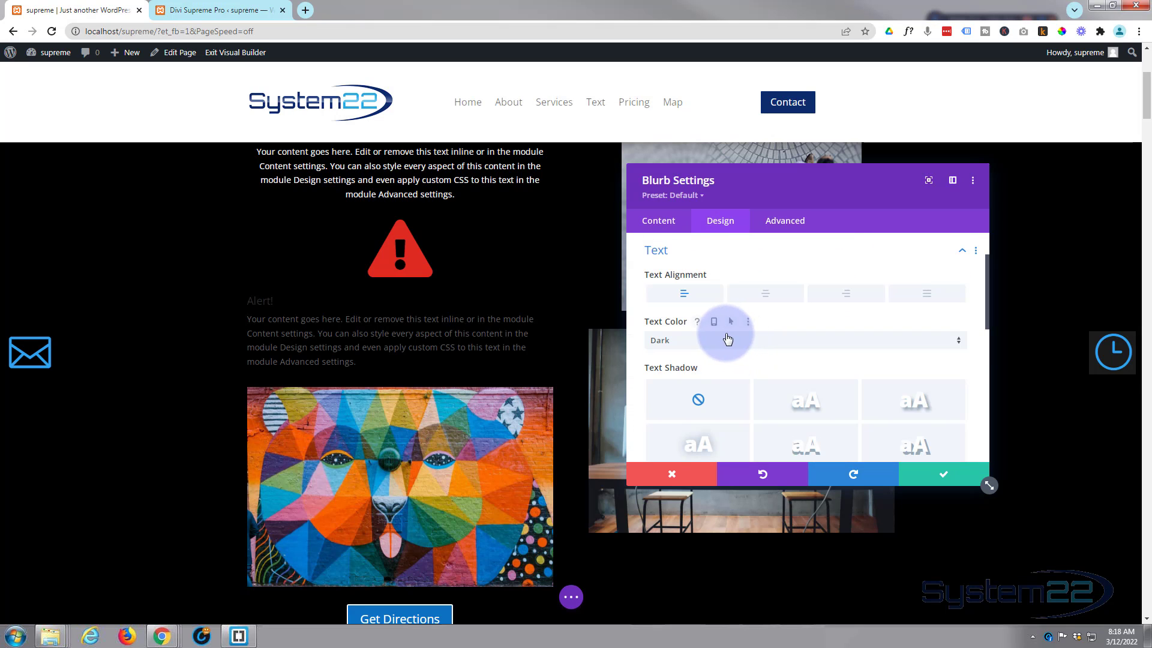
{"action": "left_click", "coordinate": [732, 342]}
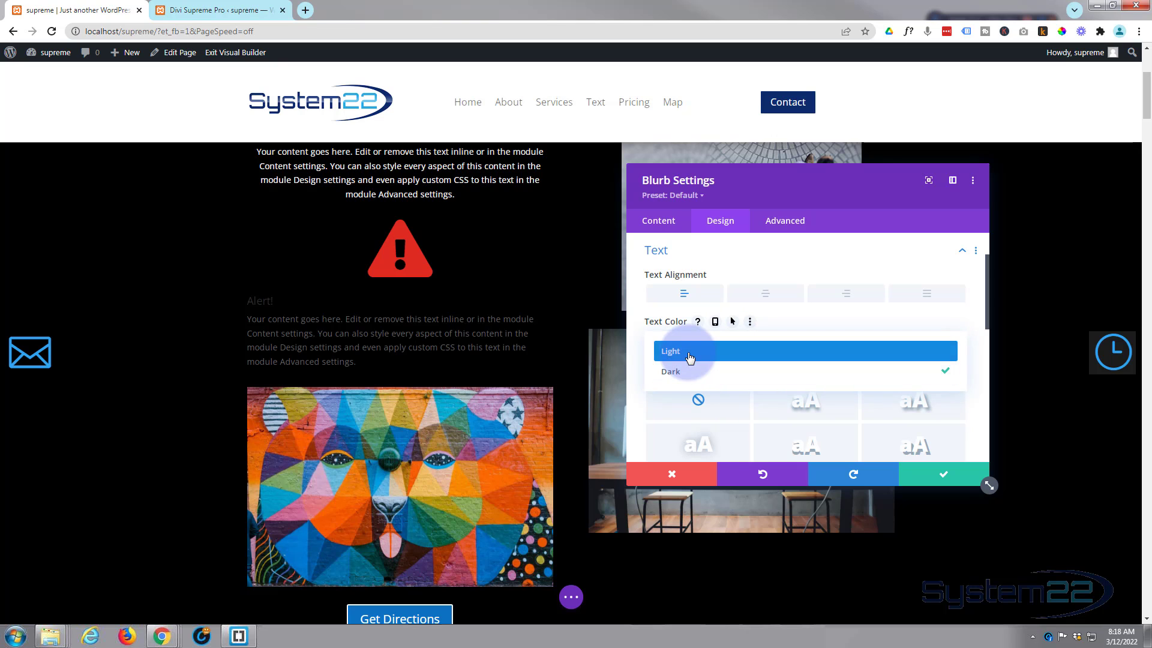
{"action": "left_click", "coordinate": [689, 352]}
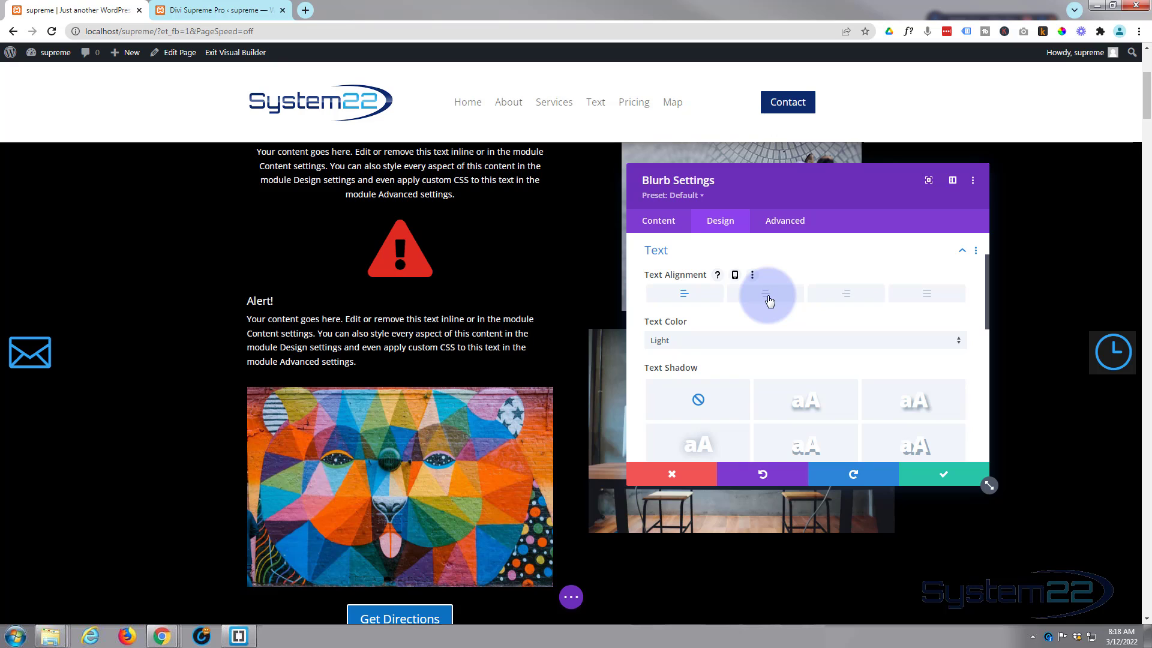
{"action": "left_click", "coordinate": [771, 299]}
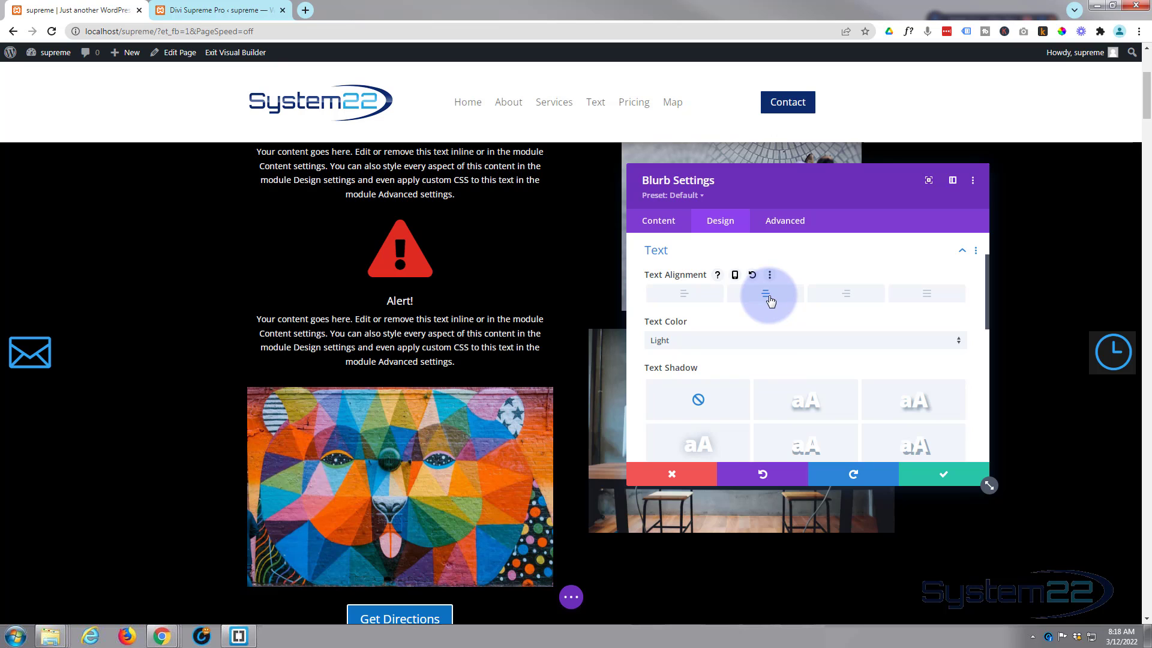
Step: Make the blurb's title text uppercase and color it red #e02b20
{"action": "scroll", "coordinate": [753, 372], "scroll_direction": "down", "scroll_amount": 3}
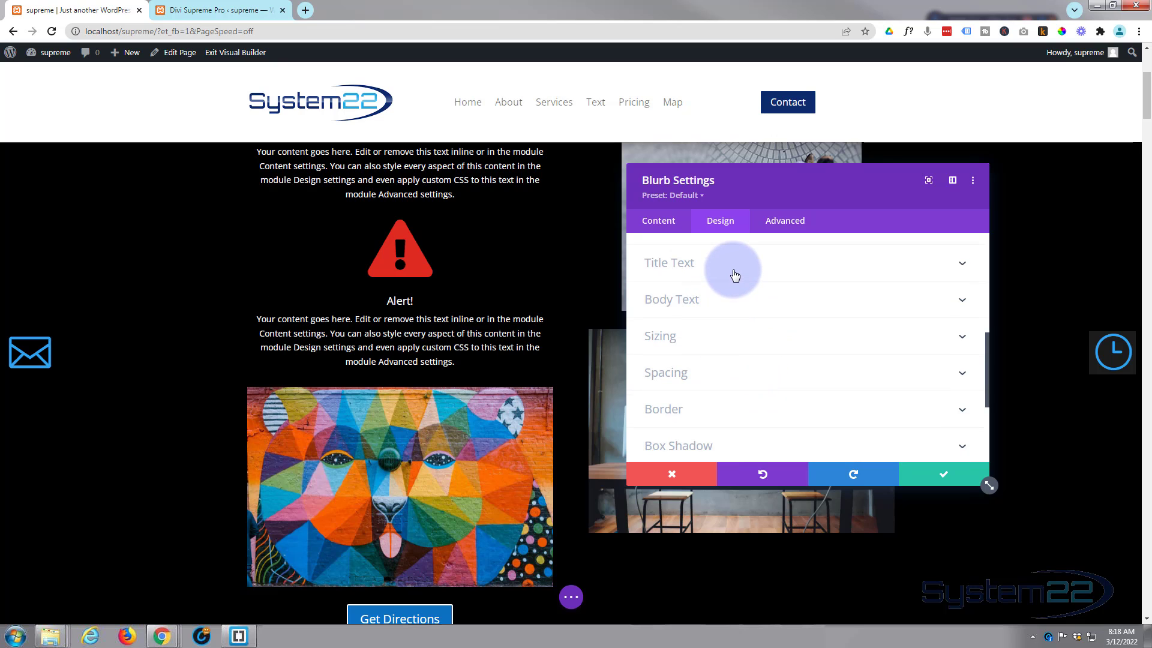
{"action": "left_click", "coordinate": [734, 275]}
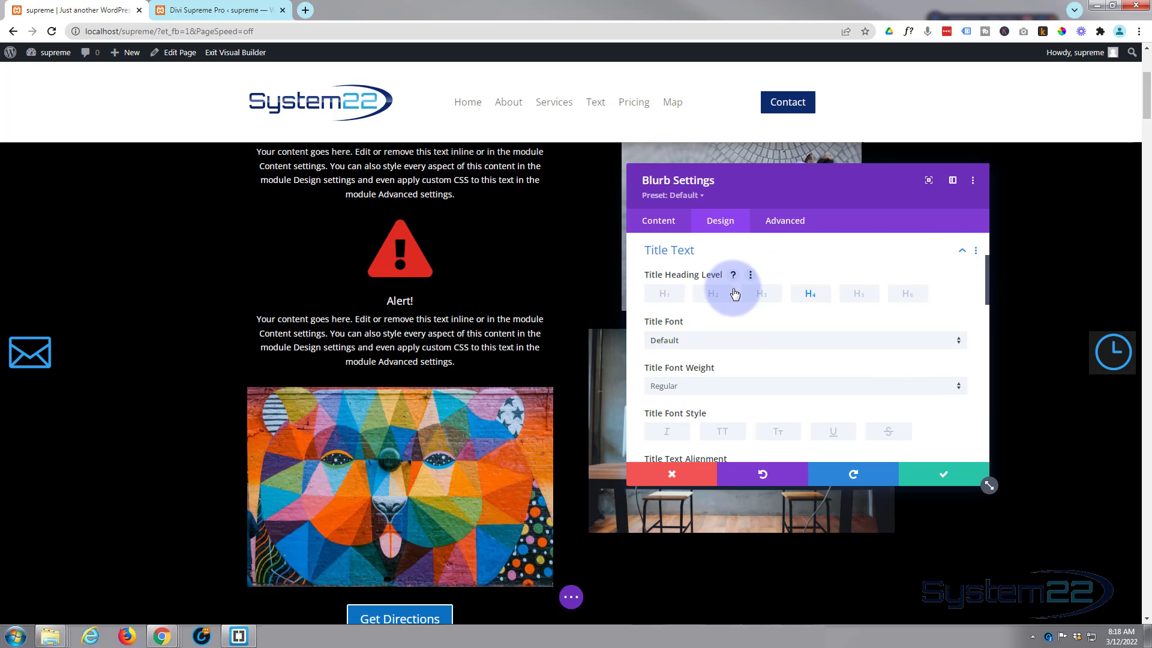
{"action": "scroll", "coordinate": [730, 371], "scroll_direction": "down", "scroll_amount": 1}
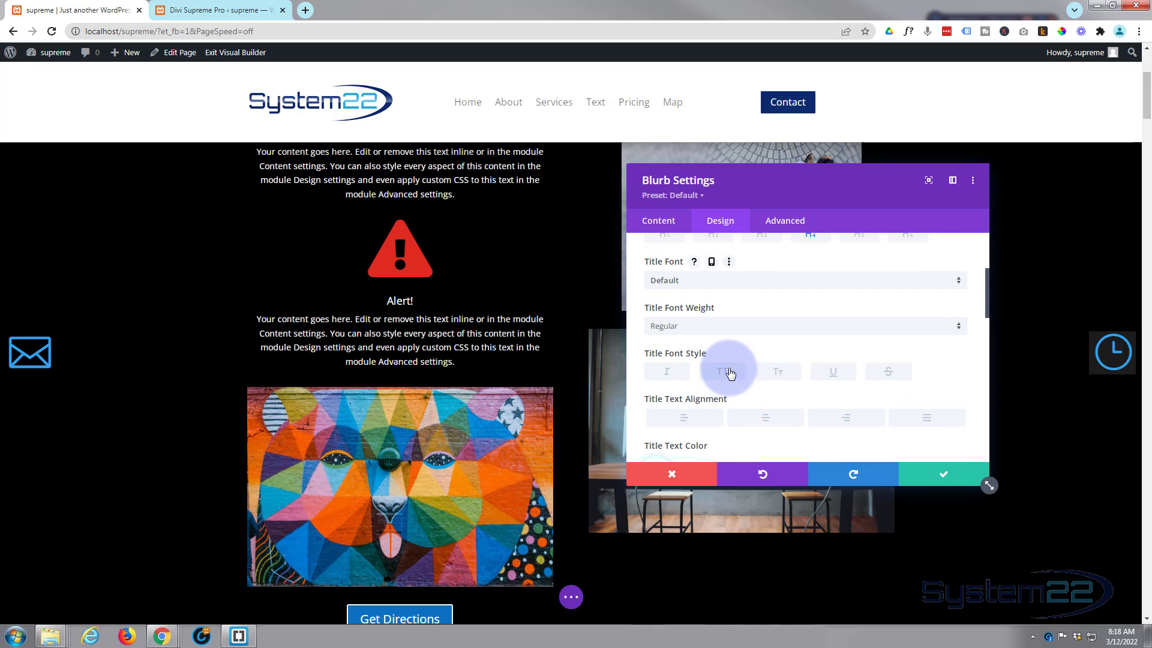
{"action": "left_click", "coordinate": [730, 373]}
{"action": "scroll", "coordinate": [732, 362], "scroll_direction": "down", "scroll_amount": 2}
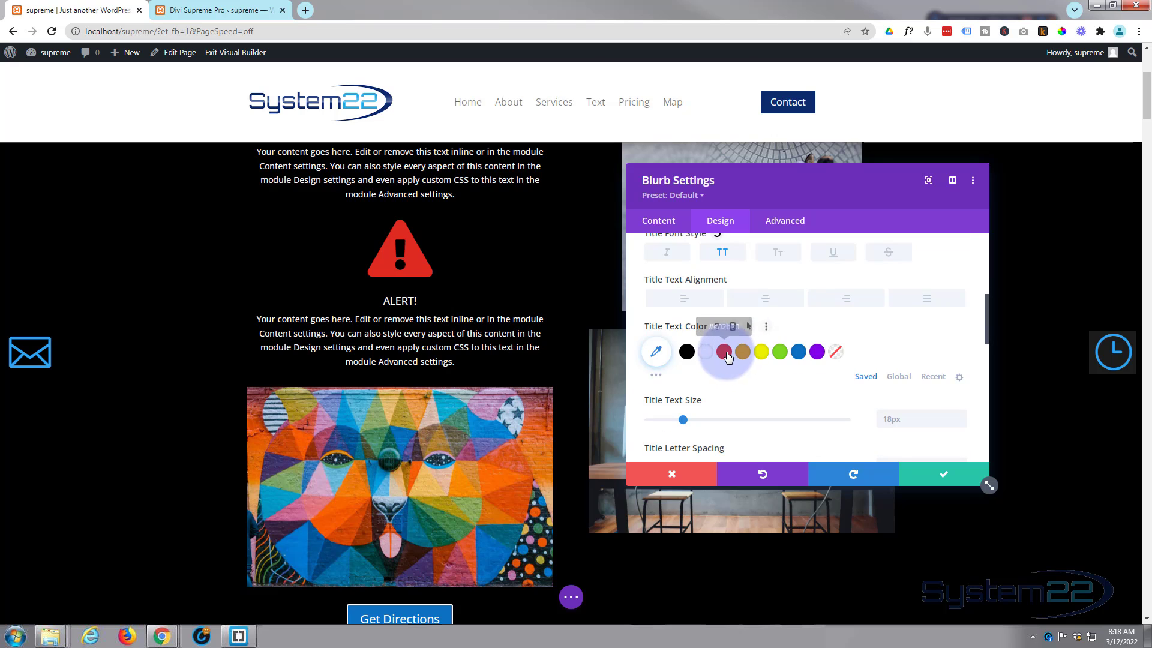
{"action": "left_click", "coordinate": [724, 352]}
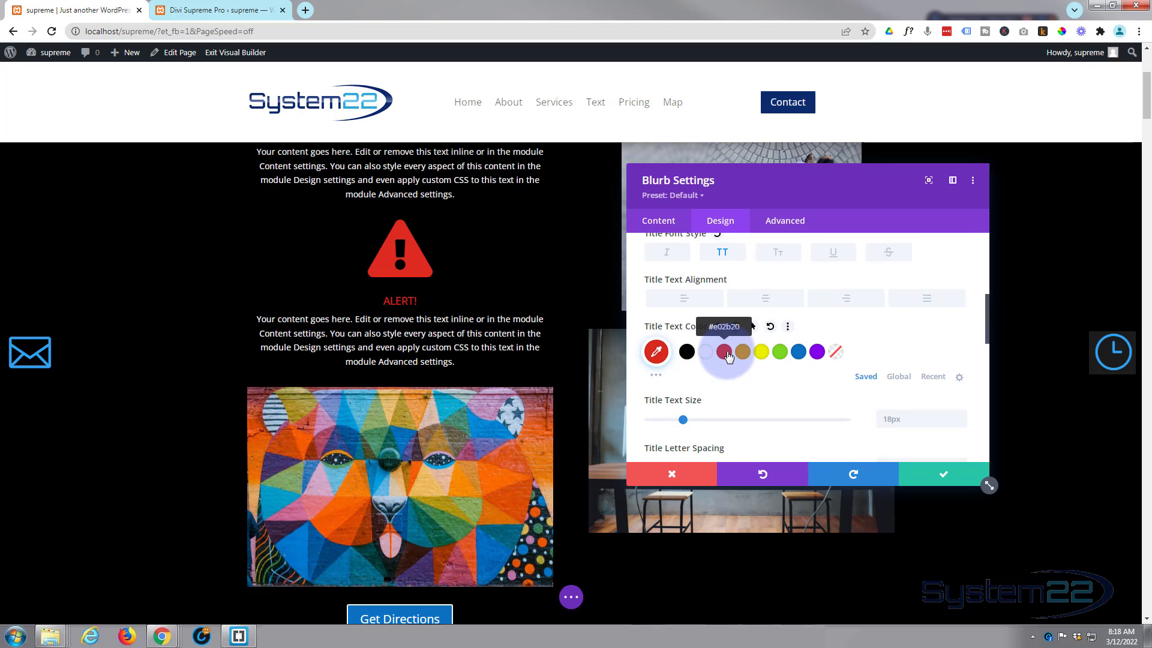
Step: Set the blurb's title font weight to Bold and its title text size to 52px
{"action": "scroll", "coordinate": [720, 348], "scroll_direction": "up", "scroll_amount": 2}
{"action": "left_click", "coordinate": [713, 332]}
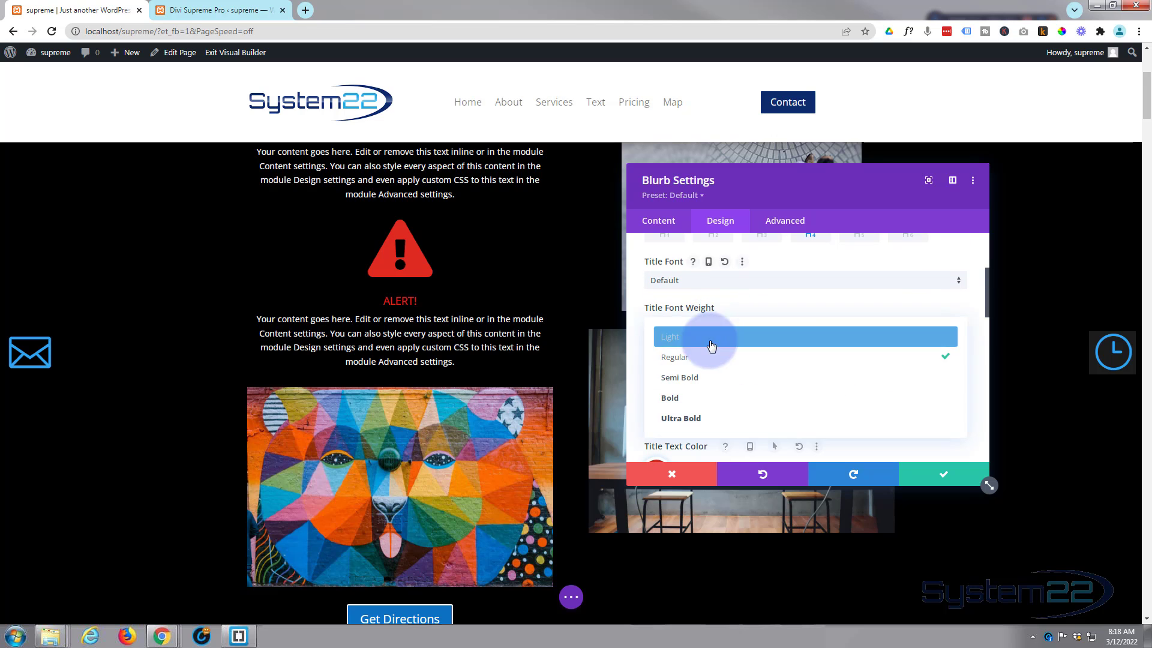
{"action": "left_click", "coordinate": [694, 398]}
{"action": "scroll", "coordinate": [708, 378], "scroll_direction": "down", "scroll_amount": 5}
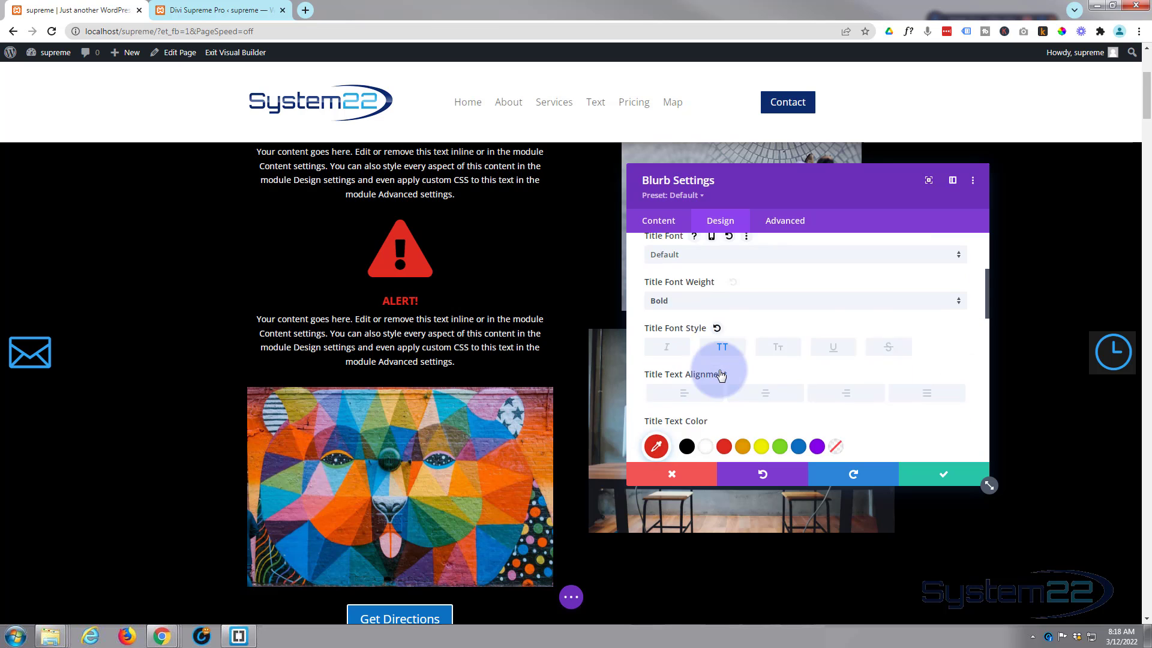
{"action": "left_click_drag", "start_coordinate": [684, 305], "coordinate": [752, 305]}
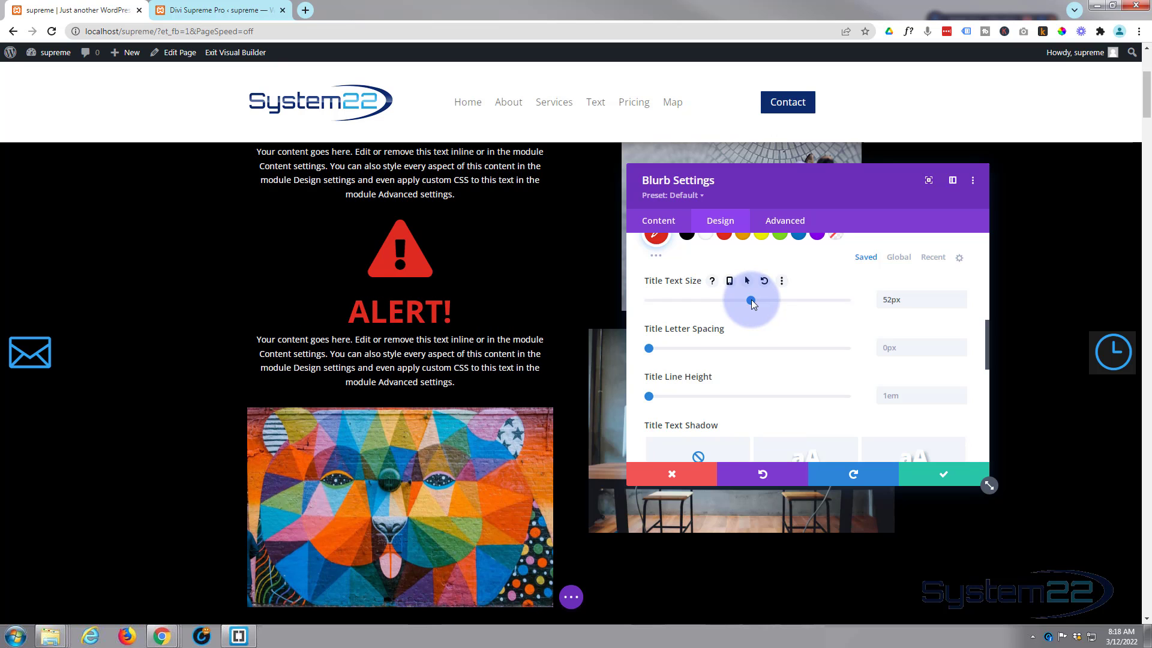
Step: Set the blurb's padding to 50px on all four sides, linking top with bottom and left with right
{"action": "scroll", "coordinate": [761, 355], "scroll_direction": "down", "scroll_amount": 5}
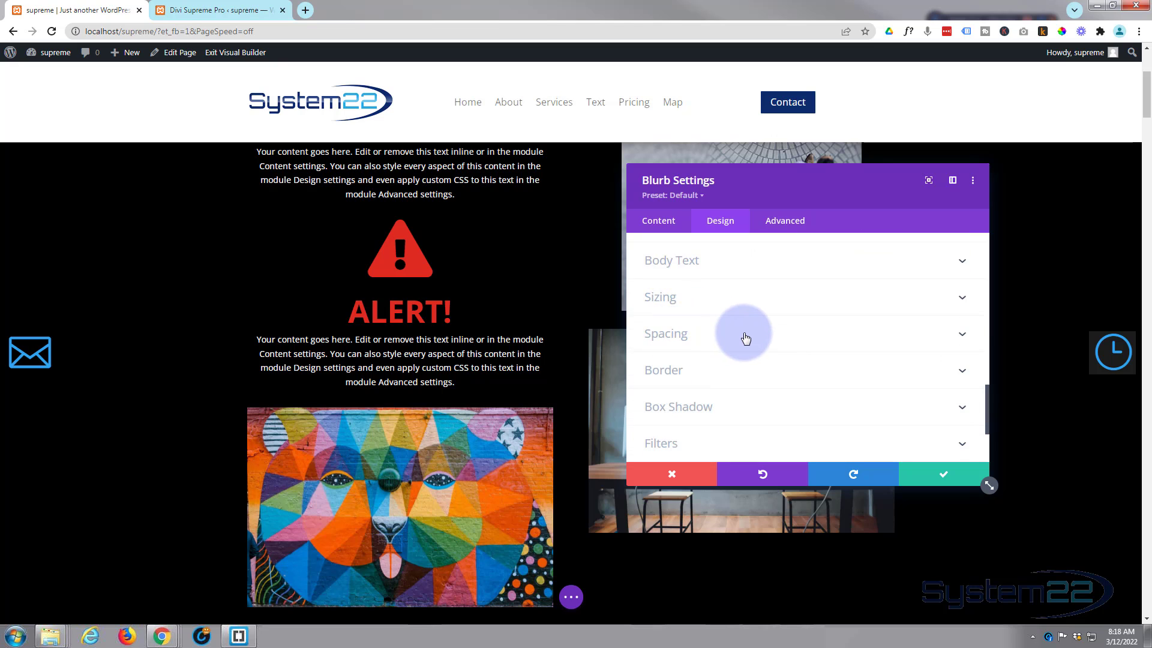
{"action": "left_click", "coordinate": [744, 337]}
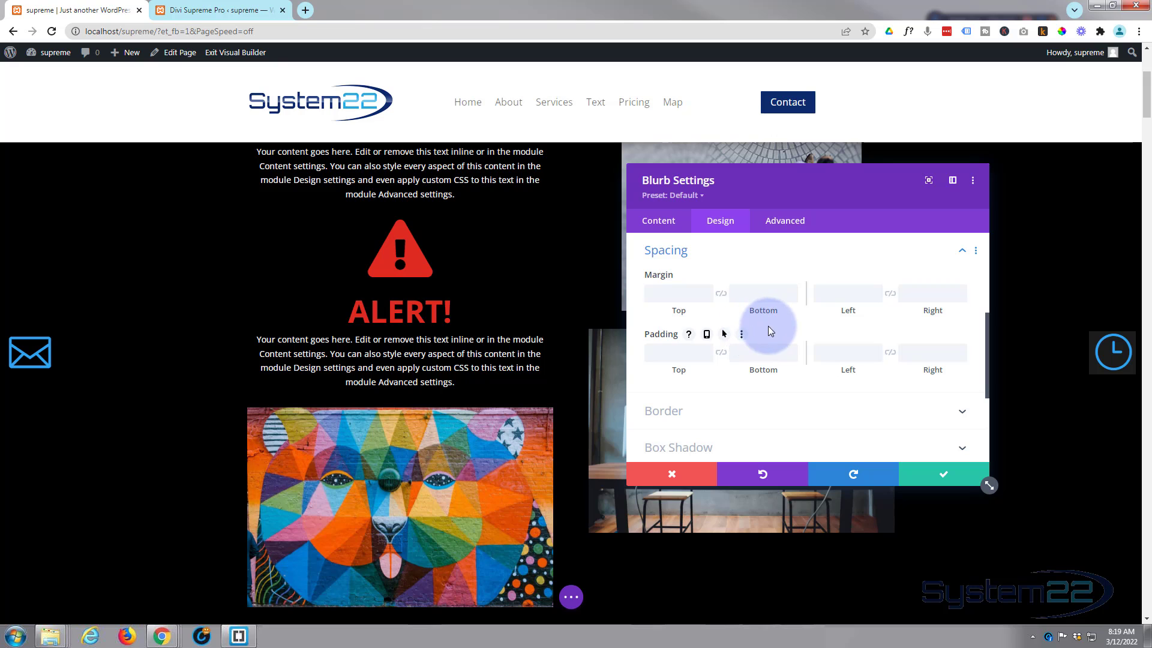
{"action": "left_click", "coordinate": [678, 348]}
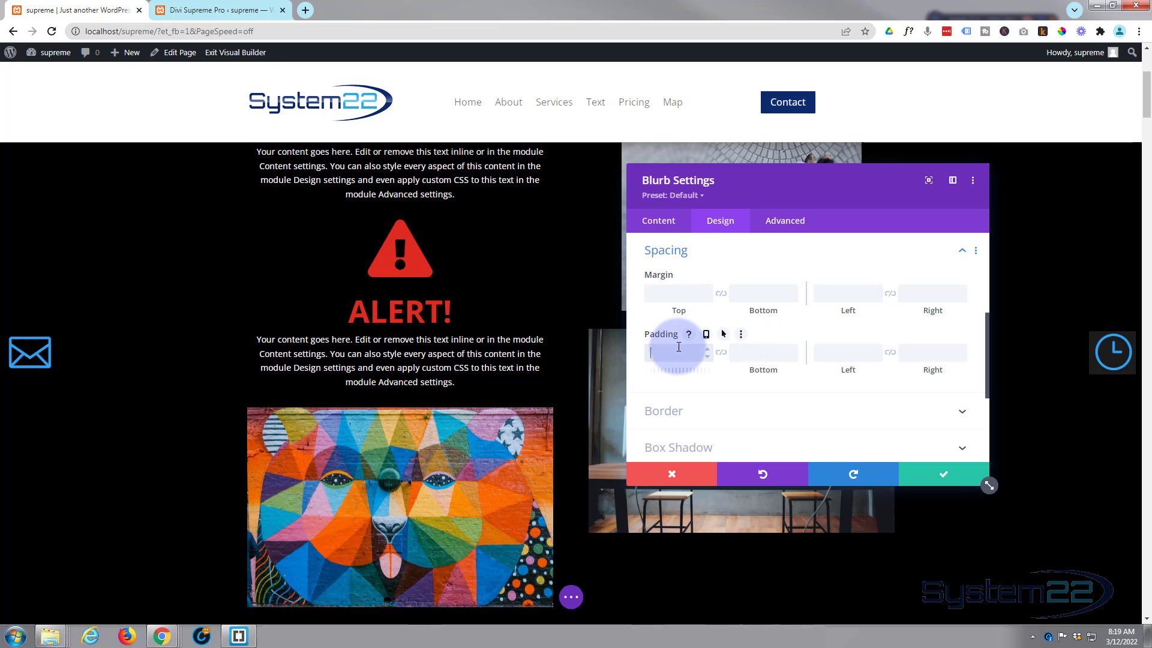
{"action": "type", "text": "50"}
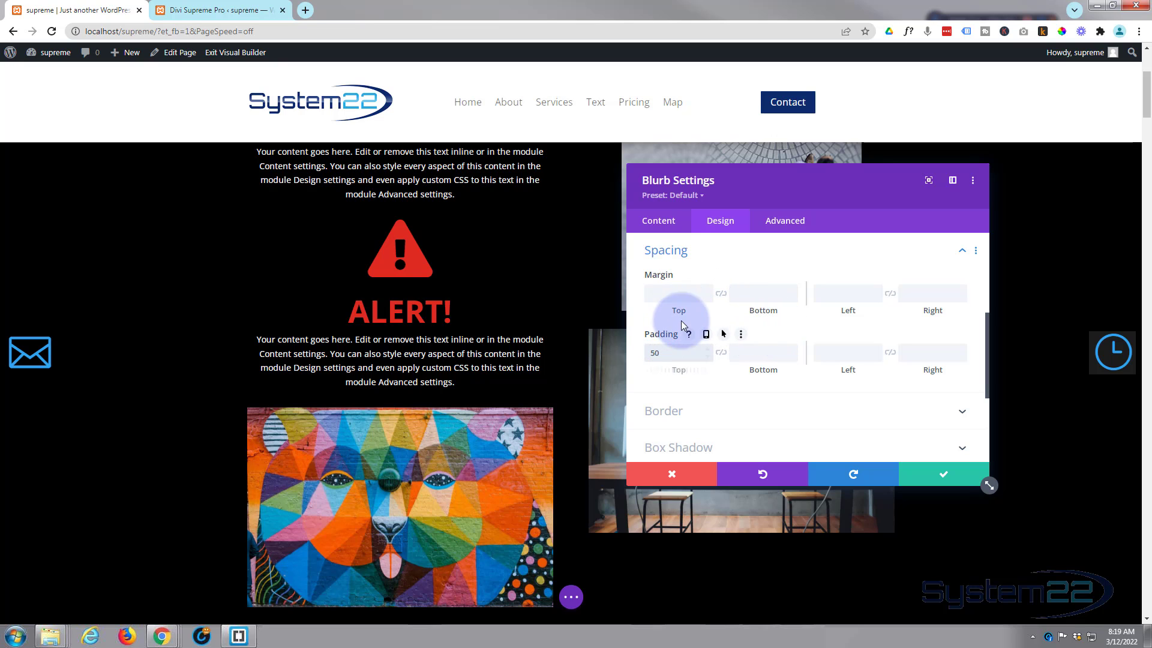
{"action": "type", "text": "px"}
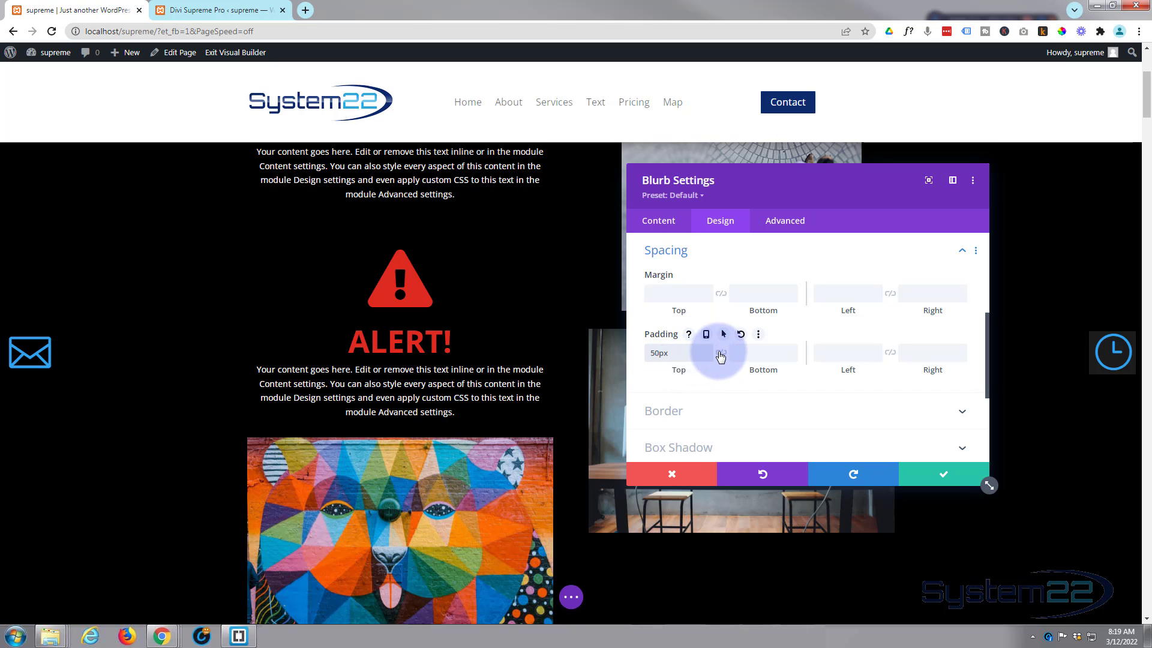
{"action": "left_click", "coordinate": [721, 353]}
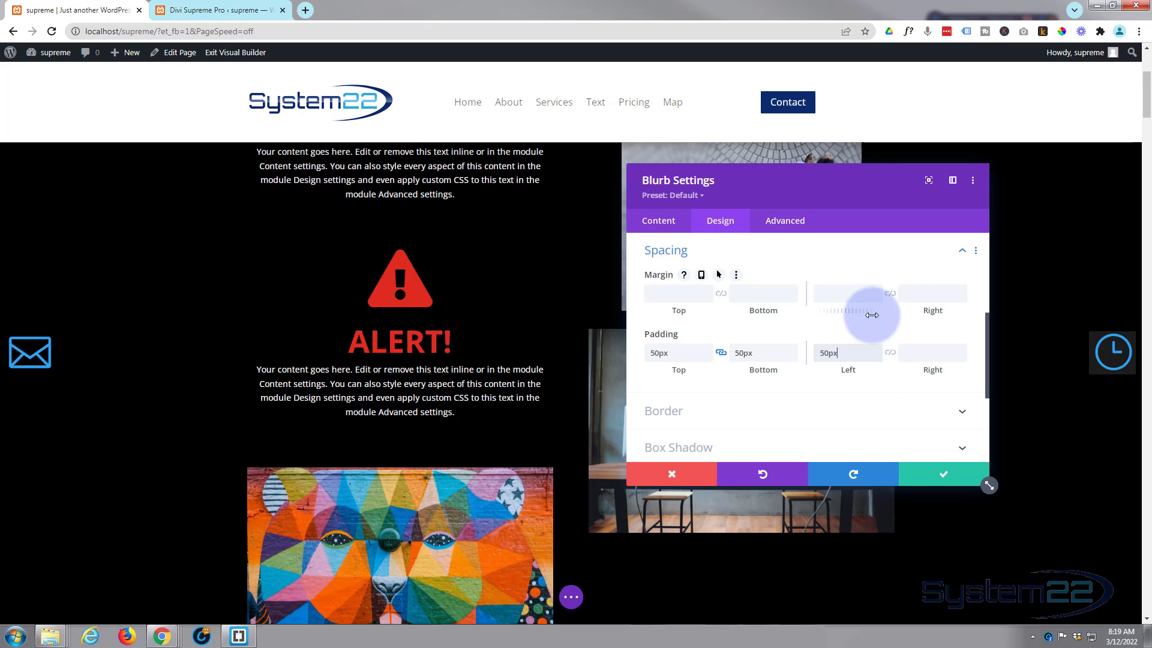
{"action": "left_click", "coordinate": [889, 354]}
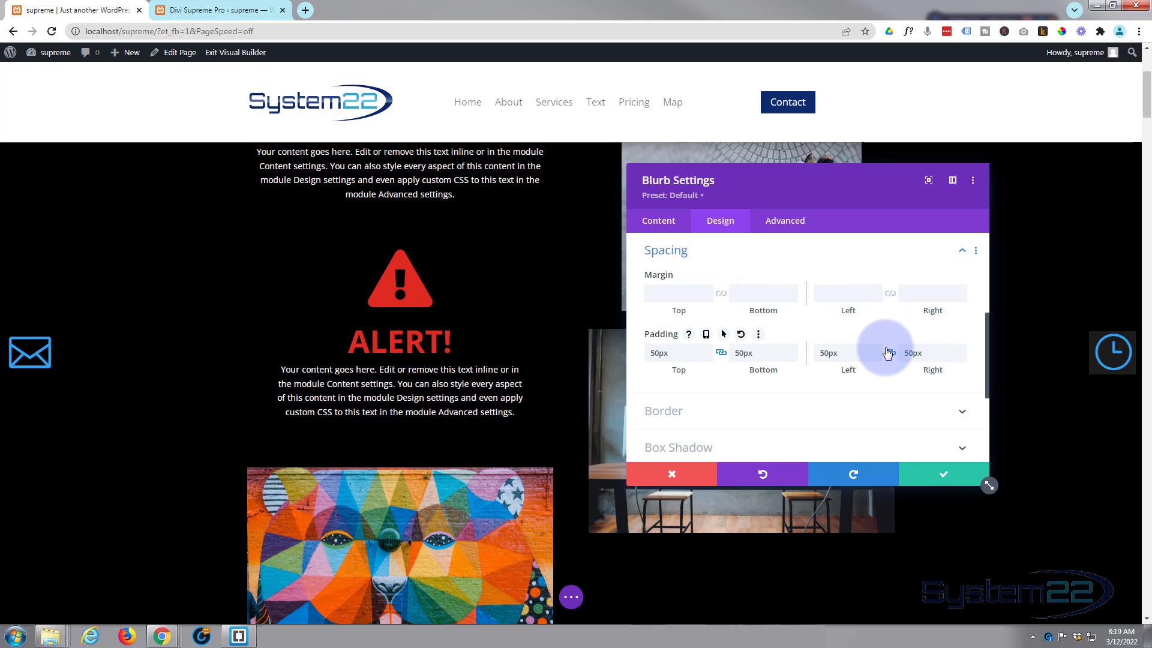
Step: Round all four corners of the blurb's border to 10px
{"action": "scroll", "coordinate": [822, 353], "scroll_direction": "down", "scroll_amount": 2}
{"action": "scroll", "coordinate": [822, 352], "scroll_direction": "down", "scroll_amount": 1}
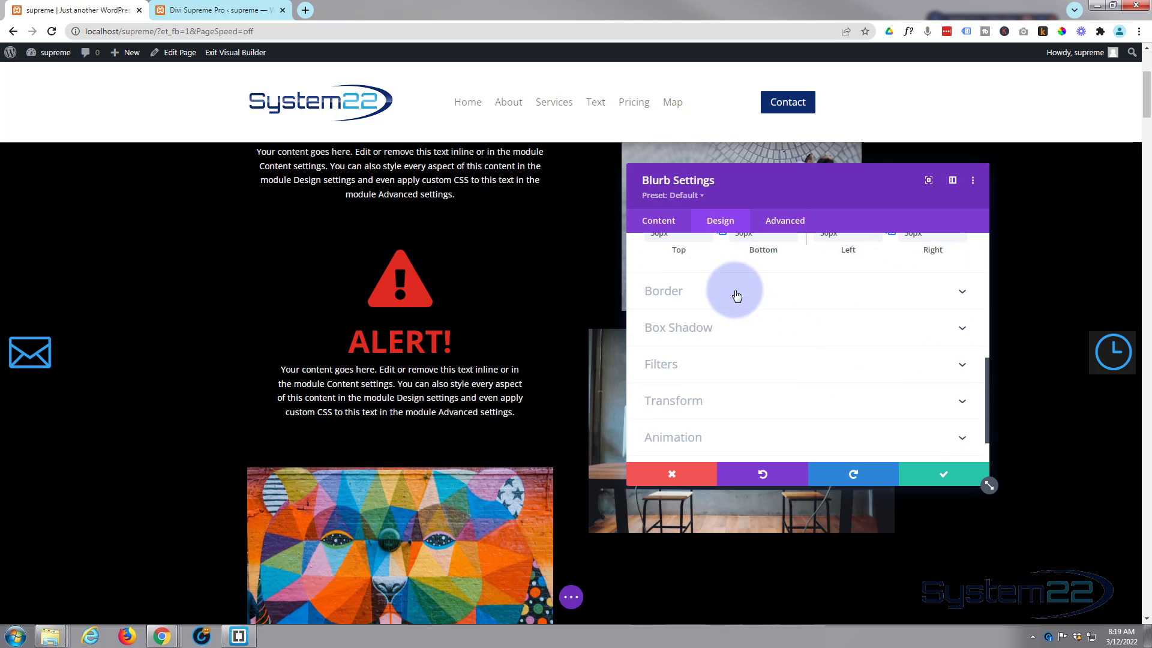
{"action": "left_click", "coordinate": [739, 298]}
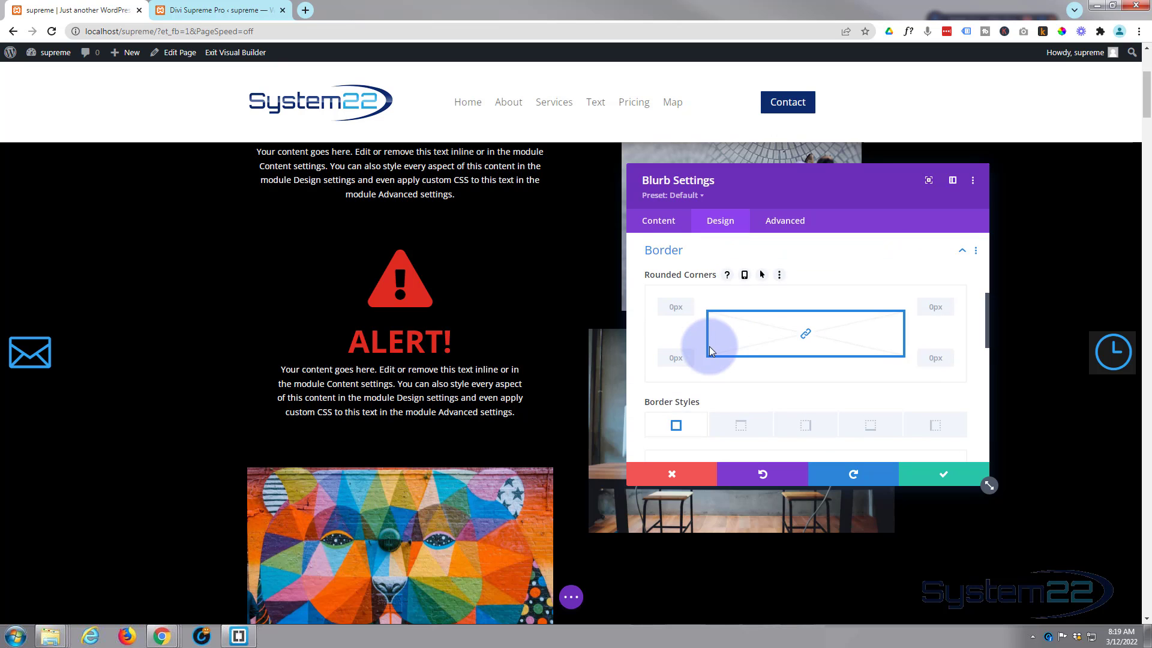
{"action": "scroll", "coordinate": [715, 346], "scroll_direction": "down", "scroll_amount": 2}
{"action": "left_click", "coordinate": [680, 247]}
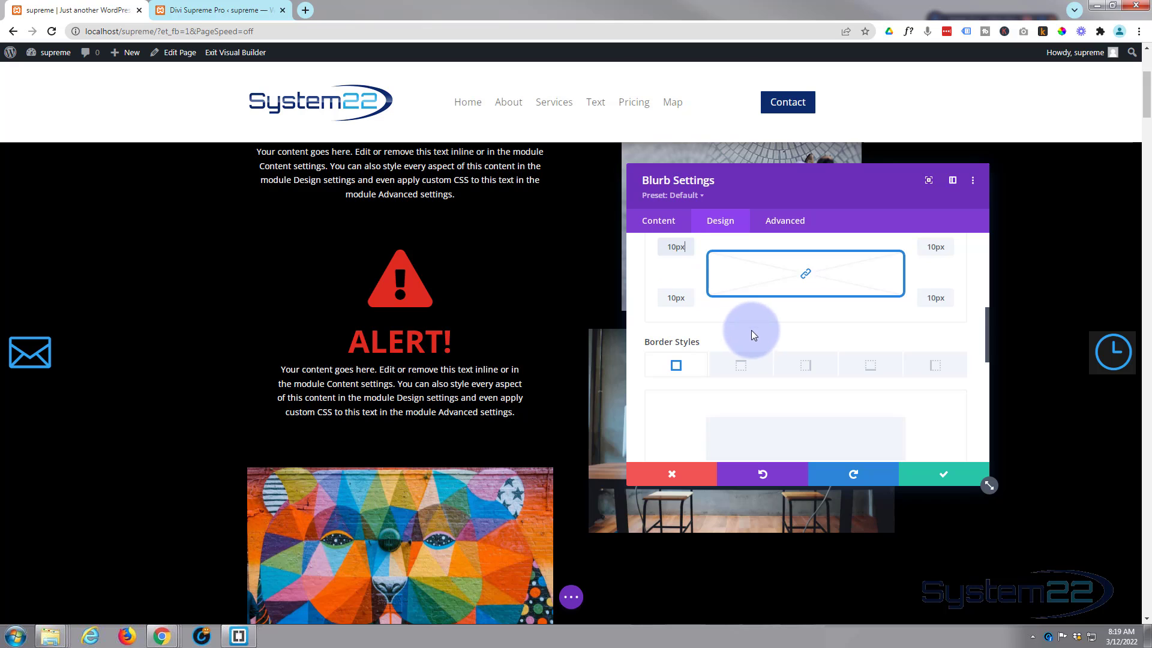
Step: Give the blurb a 3px wide border and color it red
{"action": "scroll", "coordinate": [755, 325], "scroll_direction": "down", "scroll_amount": 3}
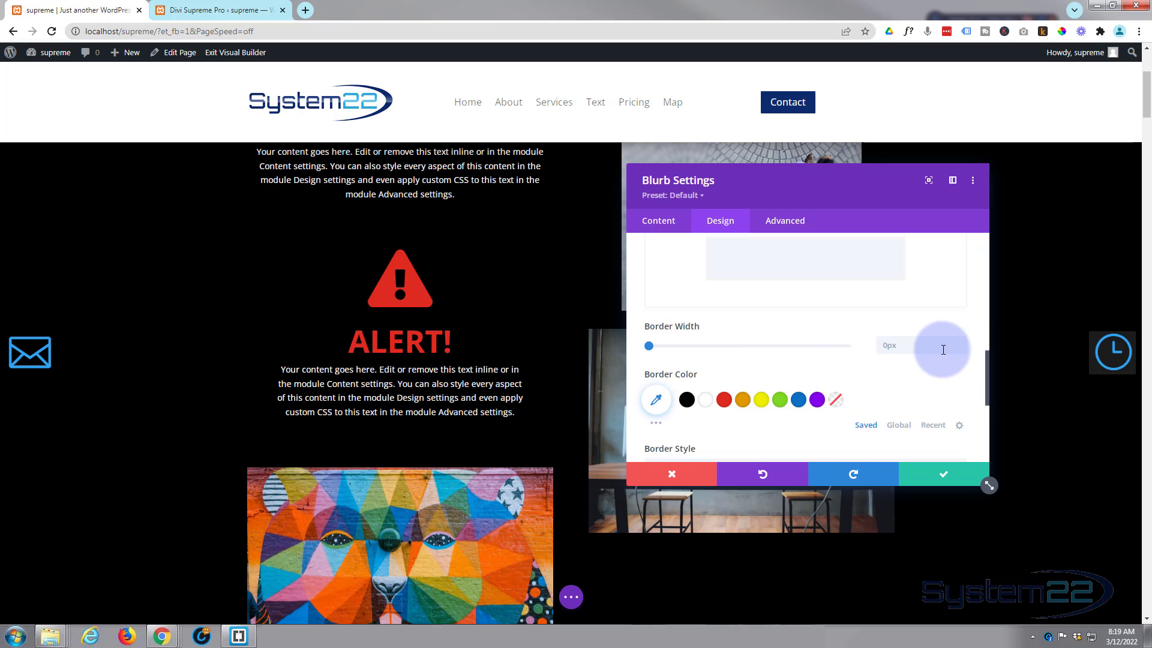
{"action": "left_click", "coordinate": [962, 341]}
{"action": "left_click", "coordinate": [962, 341]}
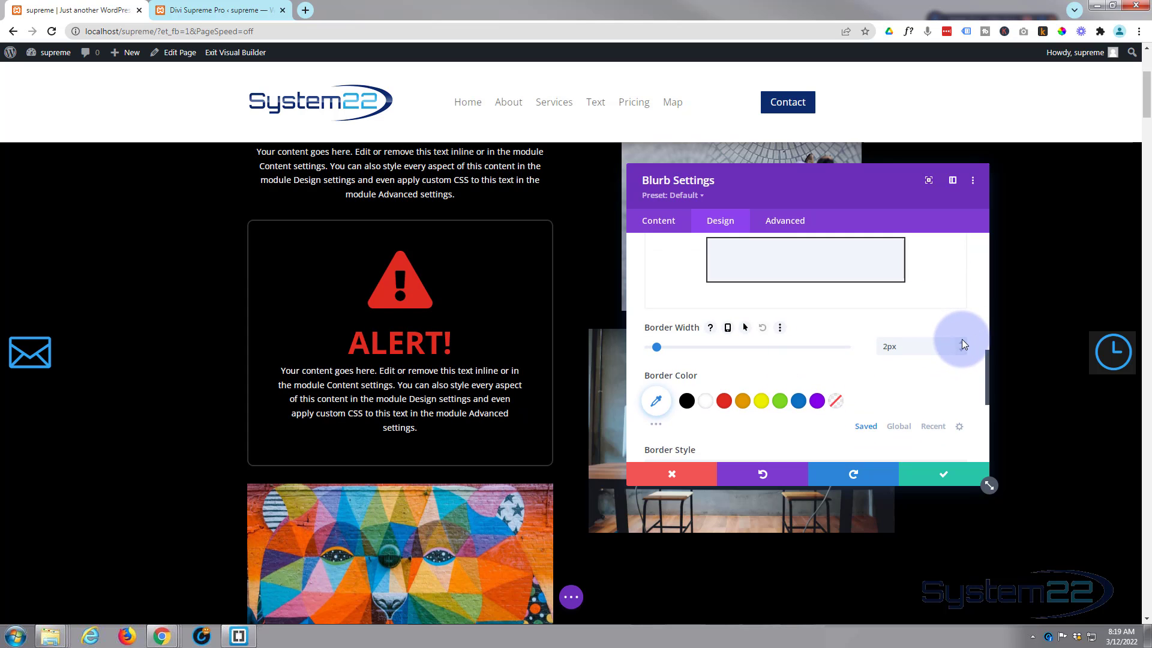
{"action": "left_click", "coordinate": [962, 342]}
{"action": "left_click", "coordinate": [726, 401]}
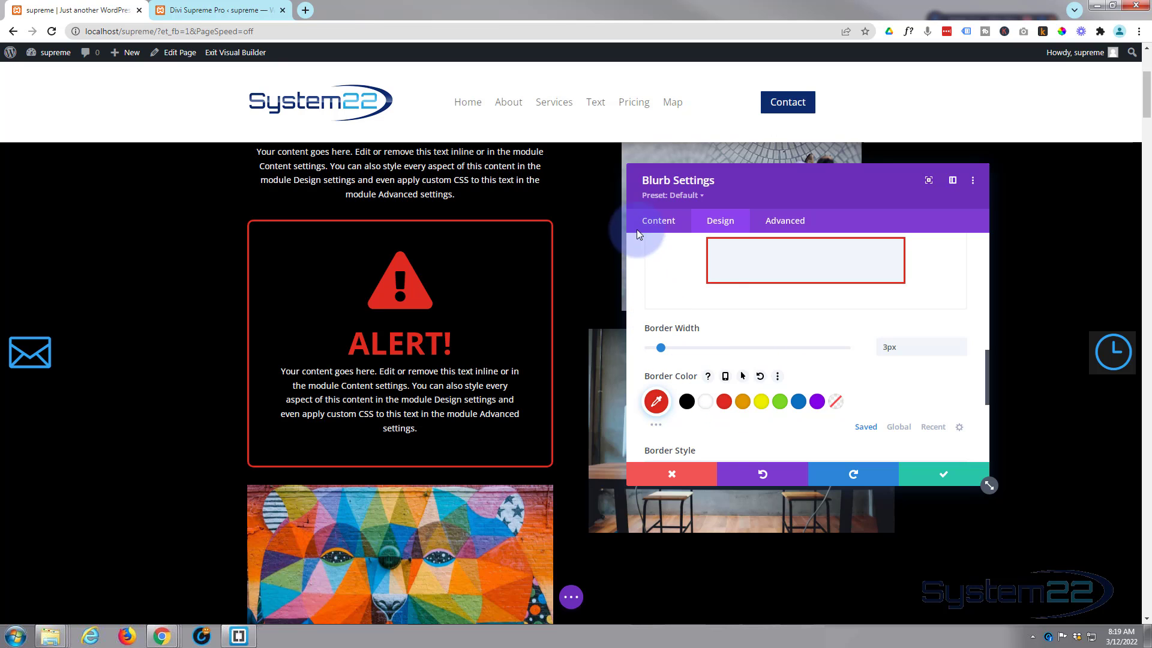
Step: Set the blurb's background color to semi-transparent black rgba(0,0,0,0.51) and save the module changes
{"action": "left_click", "coordinate": [658, 223]}
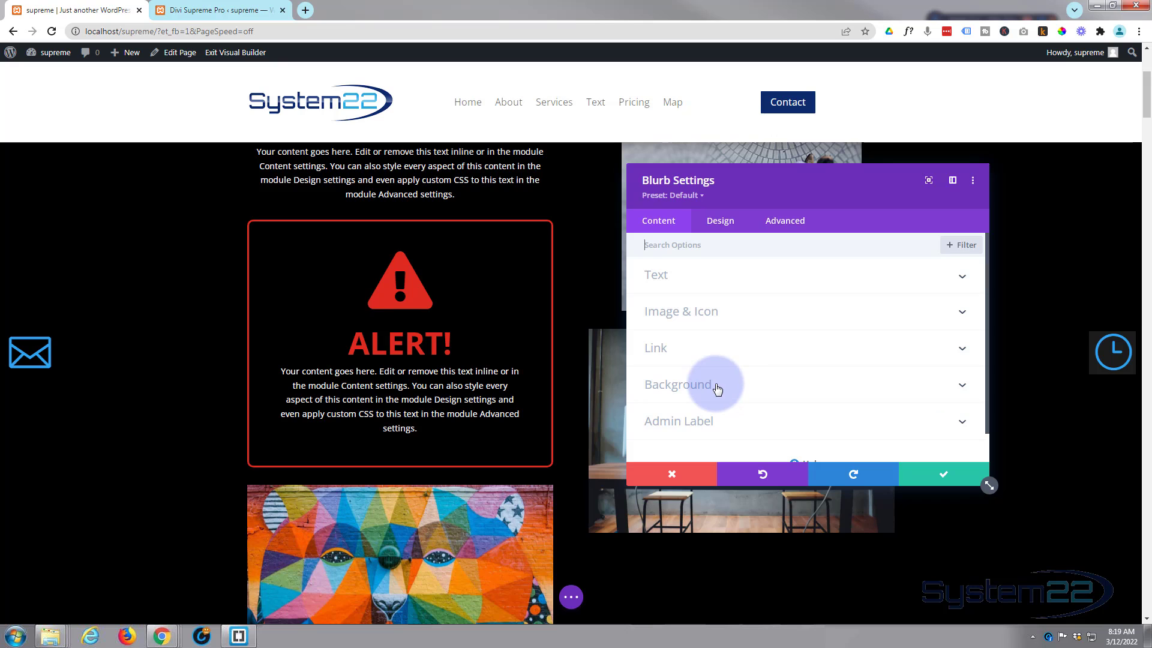
{"action": "left_click", "coordinate": [710, 389]}
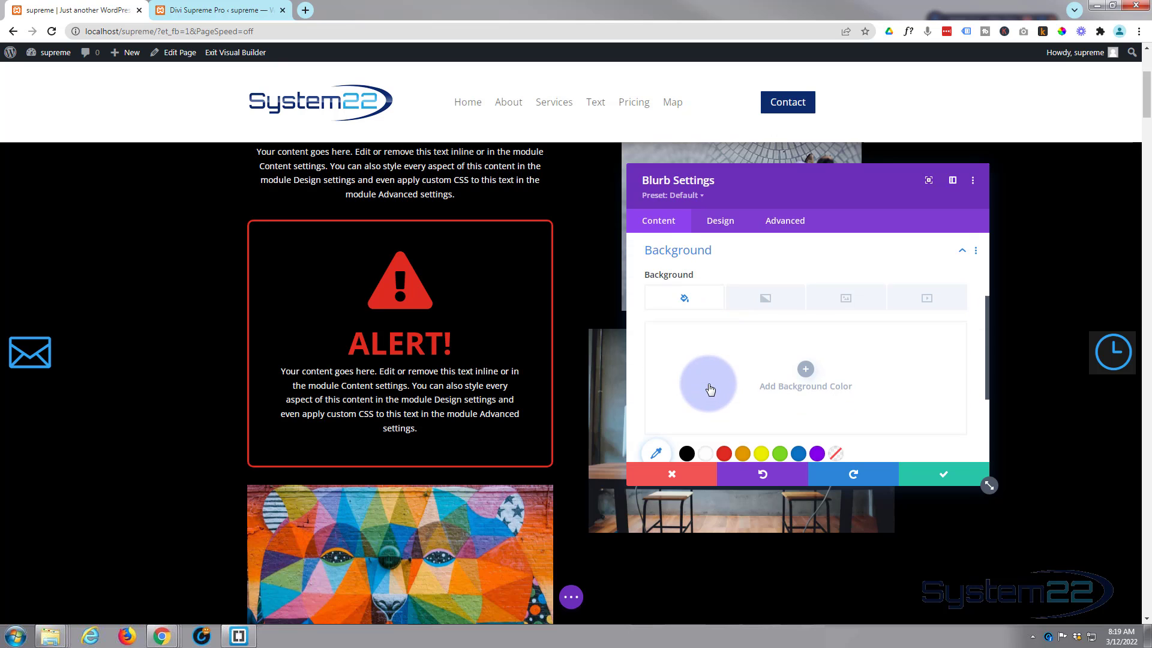
{"action": "scroll", "coordinate": [696, 393], "scroll_direction": "down", "scroll_amount": 1}
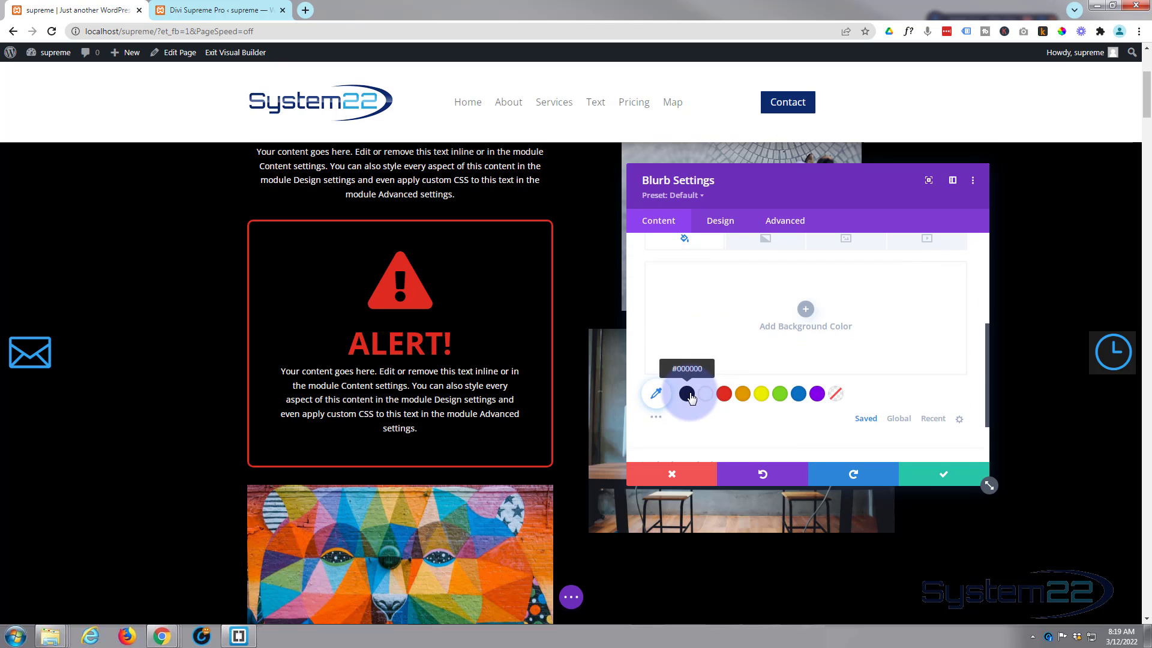
{"action": "left_click", "coordinate": [686, 393]}
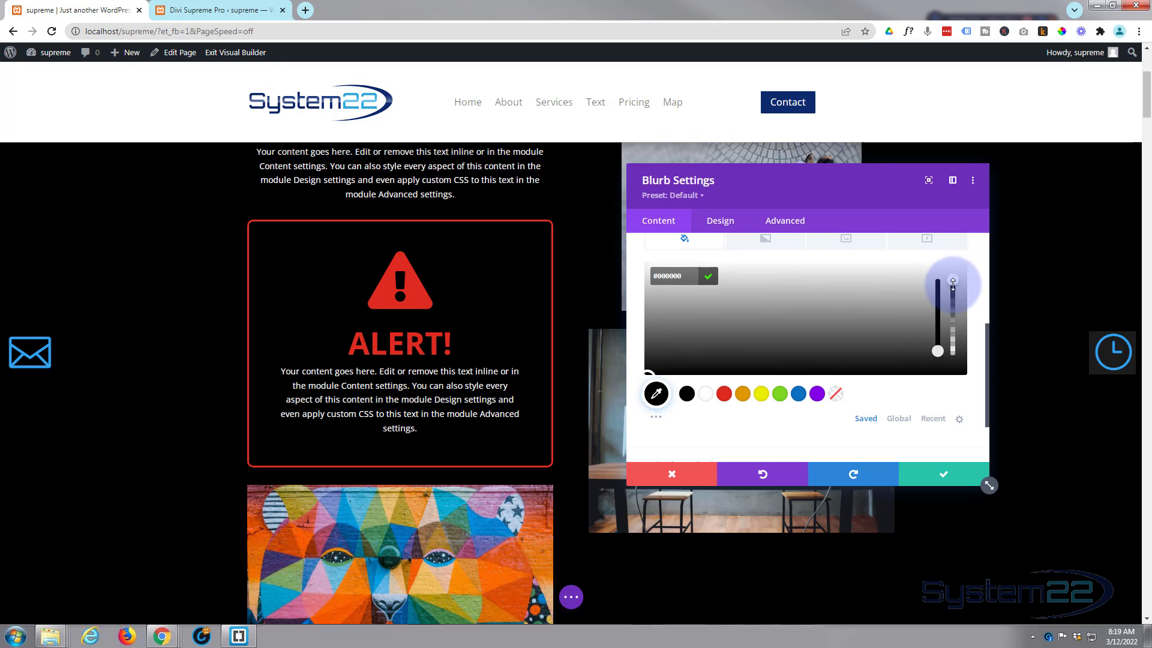
{"action": "left_click_drag", "start_coordinate": [953, 282], "coordinate": [955, 326]}
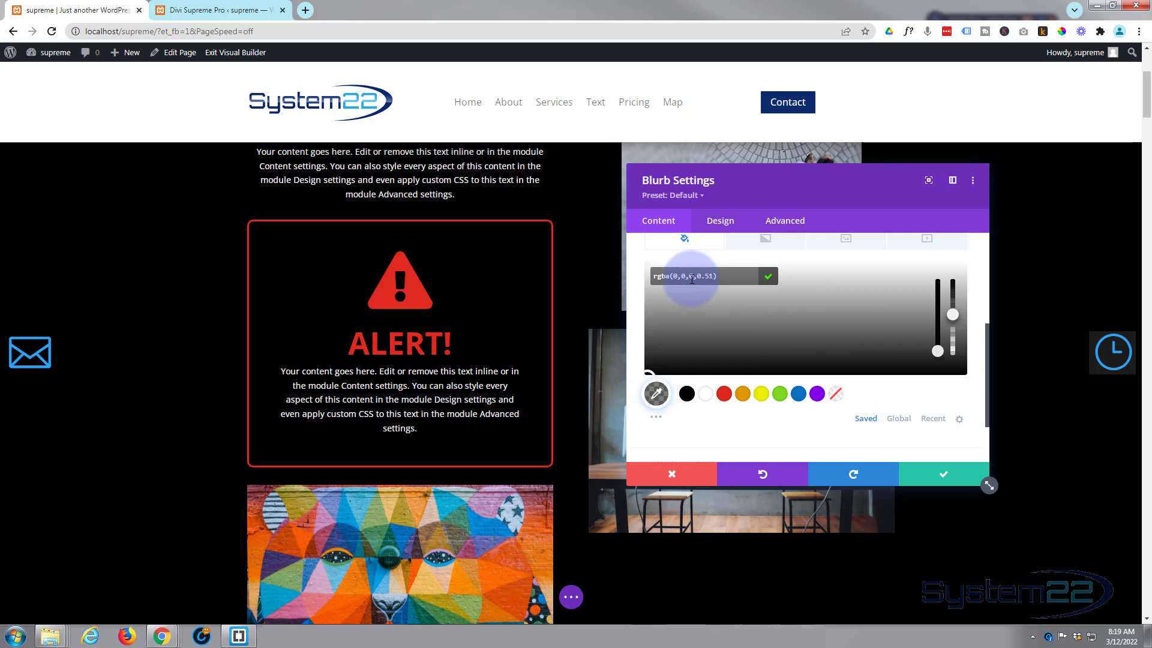
{"action": "left_click", "coordinate": [938, 479]}
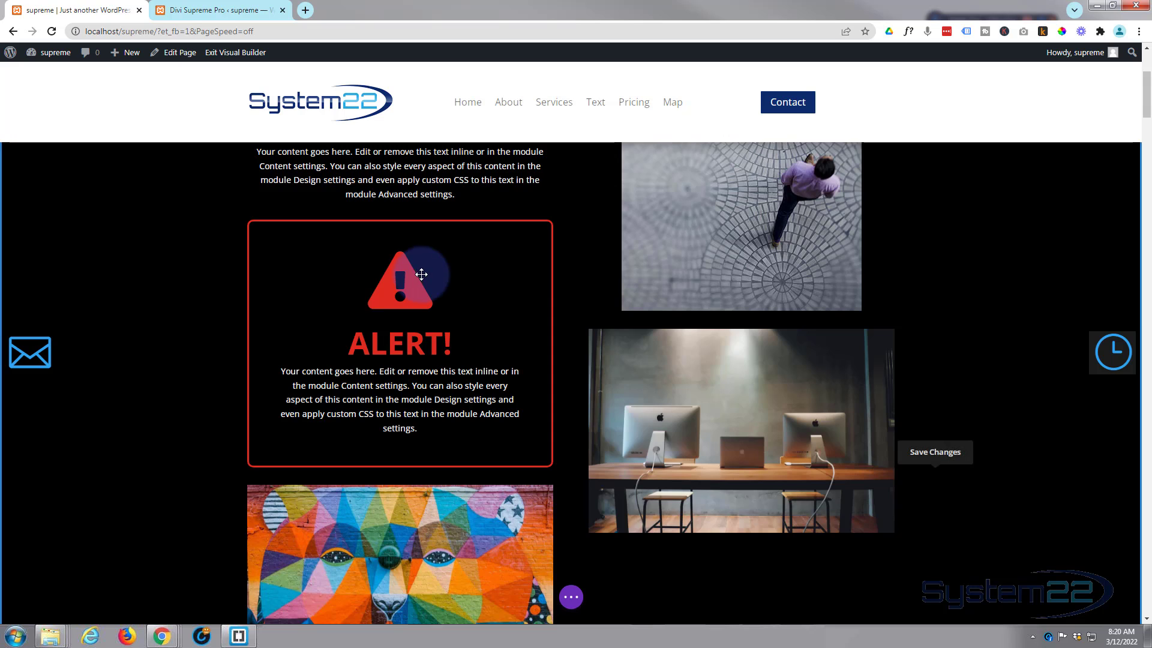
Step: Save the alert blurb to the Divi Library with the layout name Alert
{"action": "scroll", "coordinate": [417, 273], "scroll_direction": "down", "scroll_amount": 1}
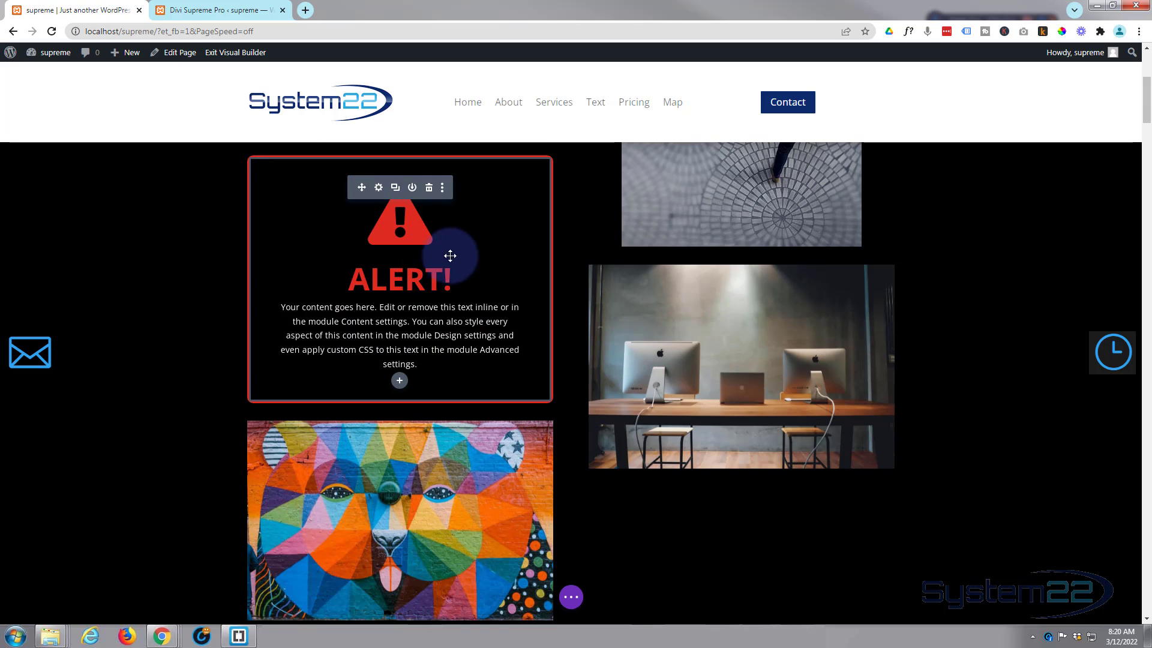
{"action": "left_click", "coordinate": [412, 188]}
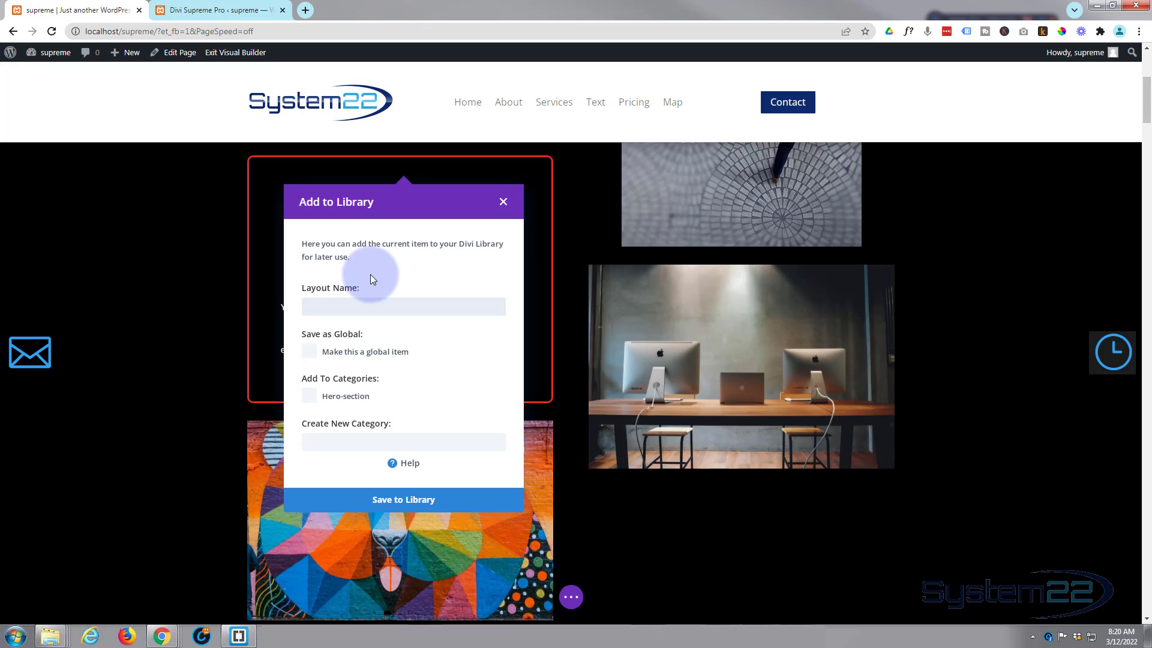
{"action": "type", "text": "Alert"}
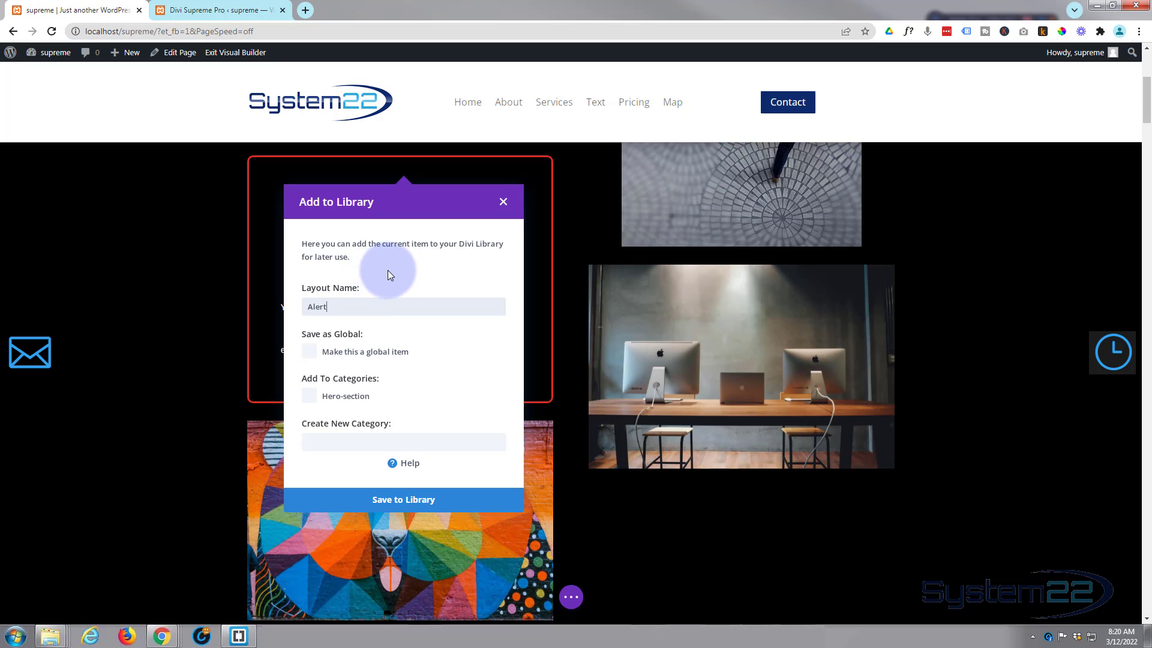
{"action": "left_click", "coordinate": [390, 501]}
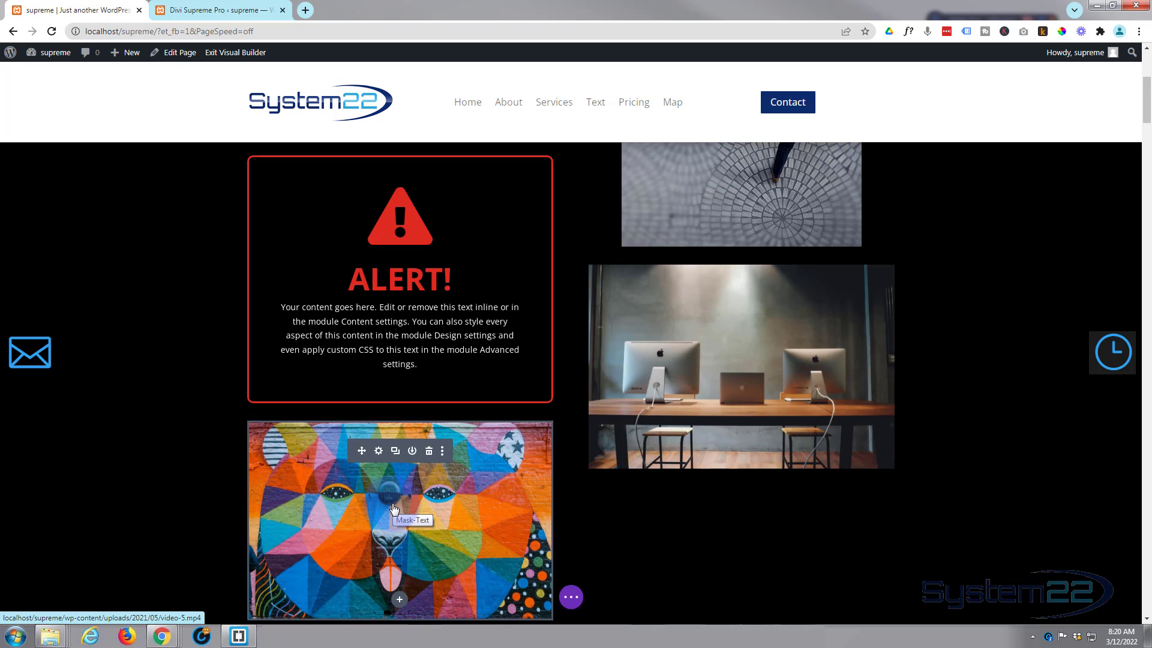
Step: Delete the alert blurb from the page, then save the page and reload the builder
{"action": "scroll", "coordinate": [394, 509], "scroll_direction": "up", "scroll_amount": 3}
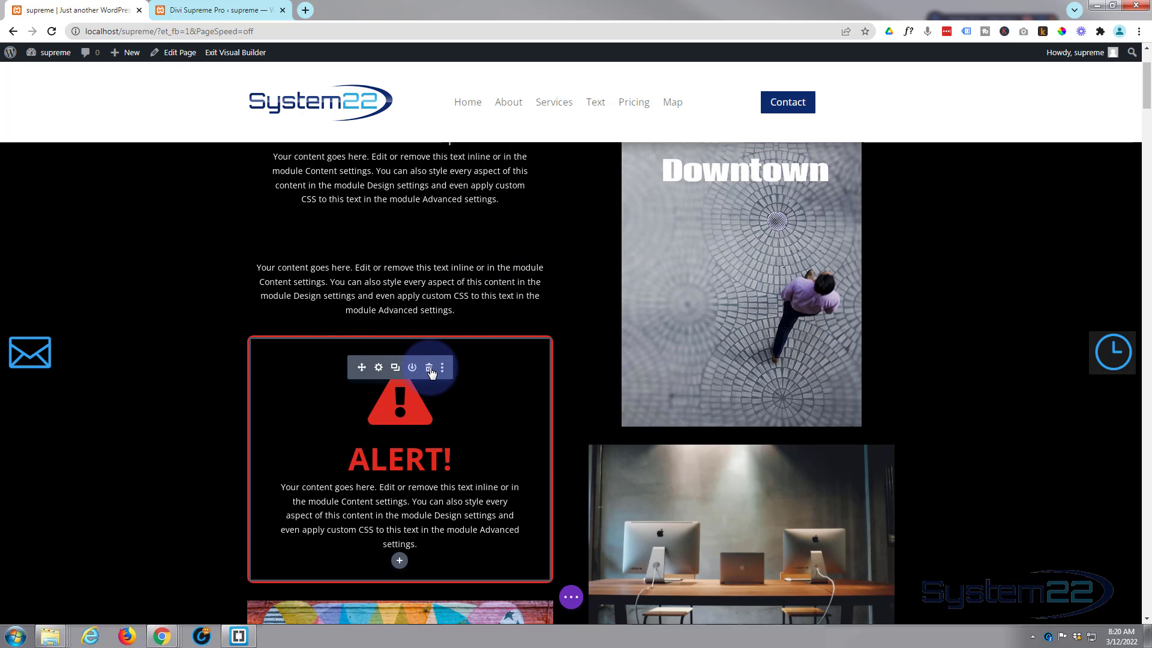
{"action": "left_click", "coordinate": [430, 369]}
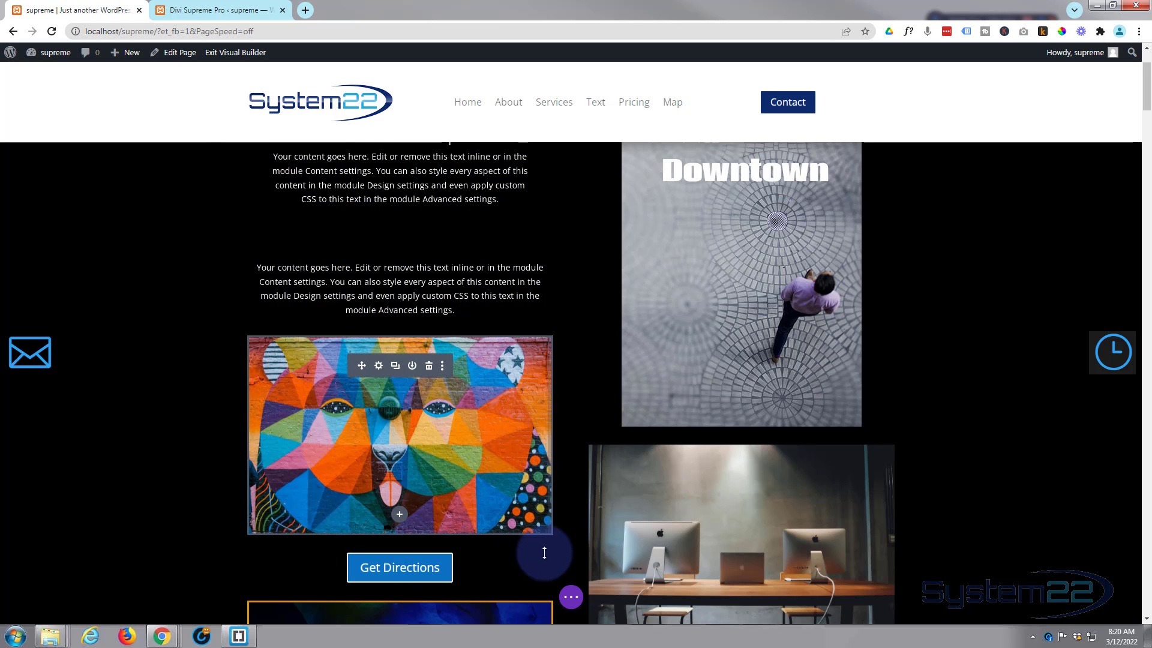
{"action": "left_click", "coordinate": [571, 598]}
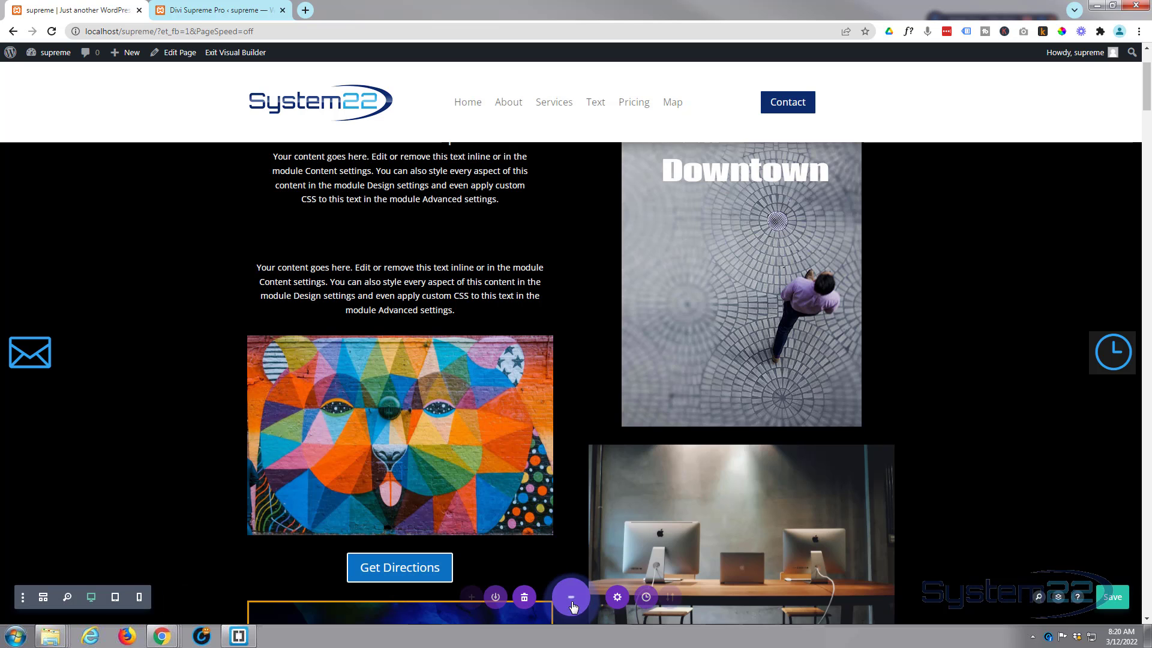
{"action": "left_click", "coordinate": [1106, 599]}
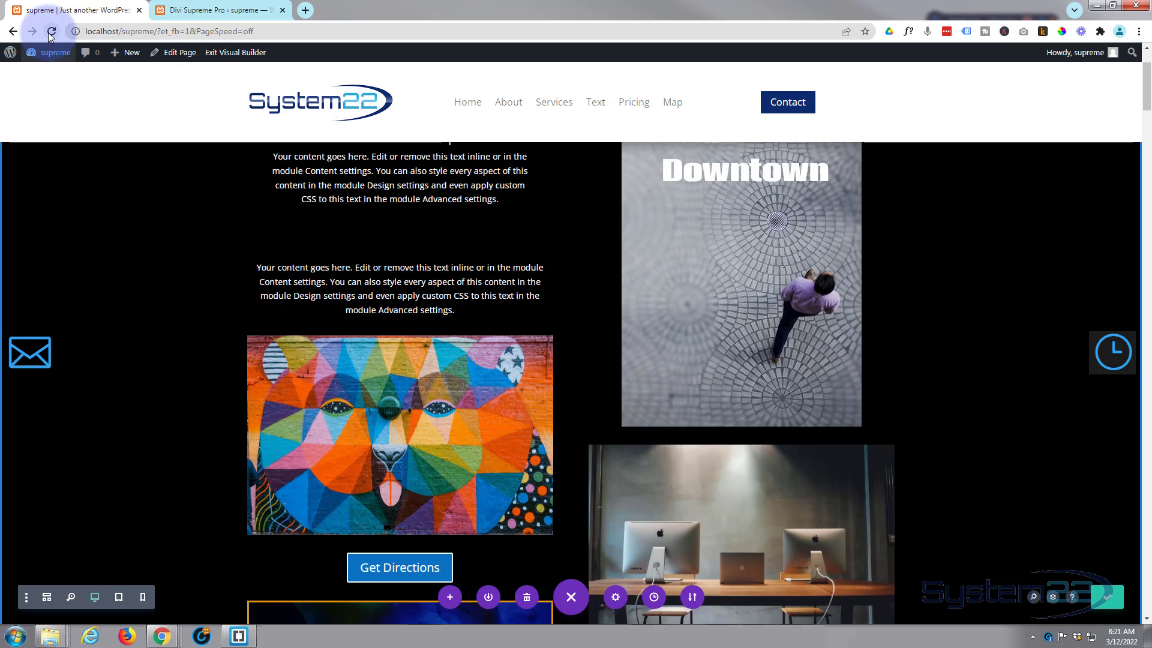
{"action": "left_click", "coordinate": [50, 33]}
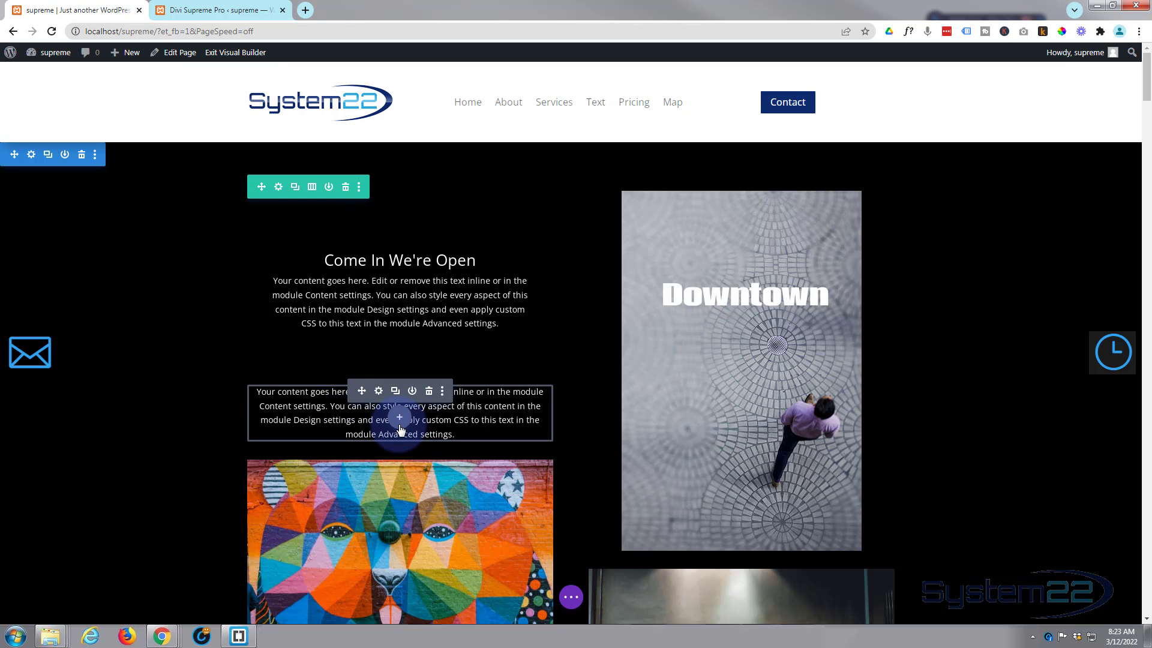
Step: Enable Use Popup in the visibility settings of the text module above the bear image, checking the Divi Popup extension setting in Divi Supreme Pro
{"action": "left_click", "coordinate": [379, 393]}
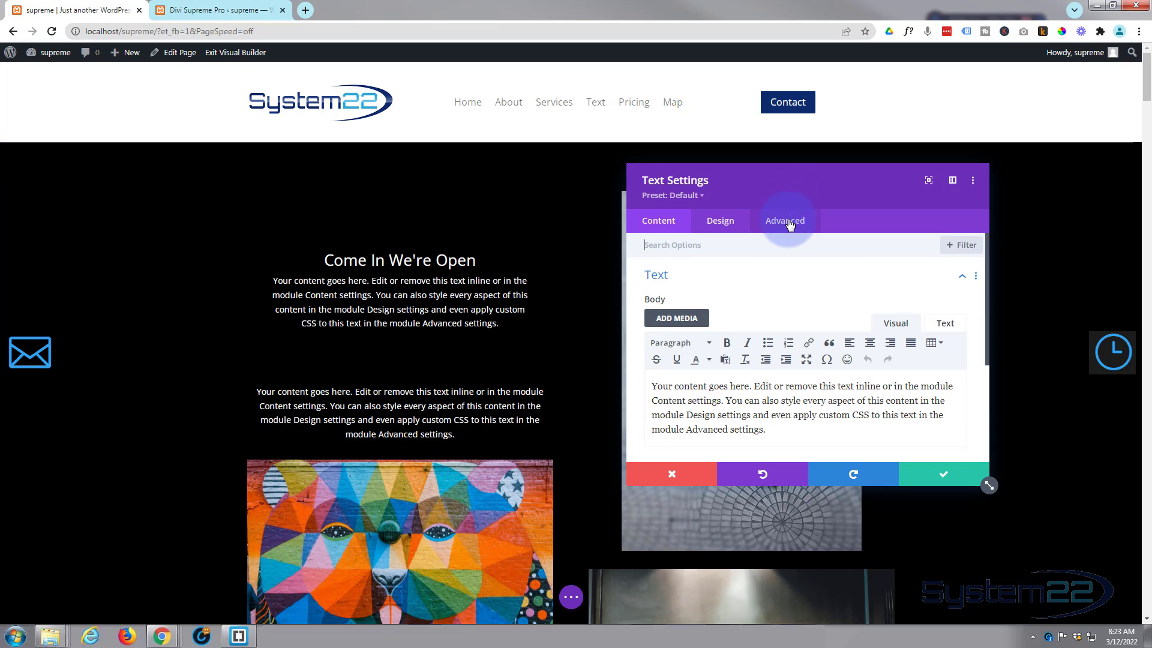
{"action": "left_click", "coordinate": [787, 222]}
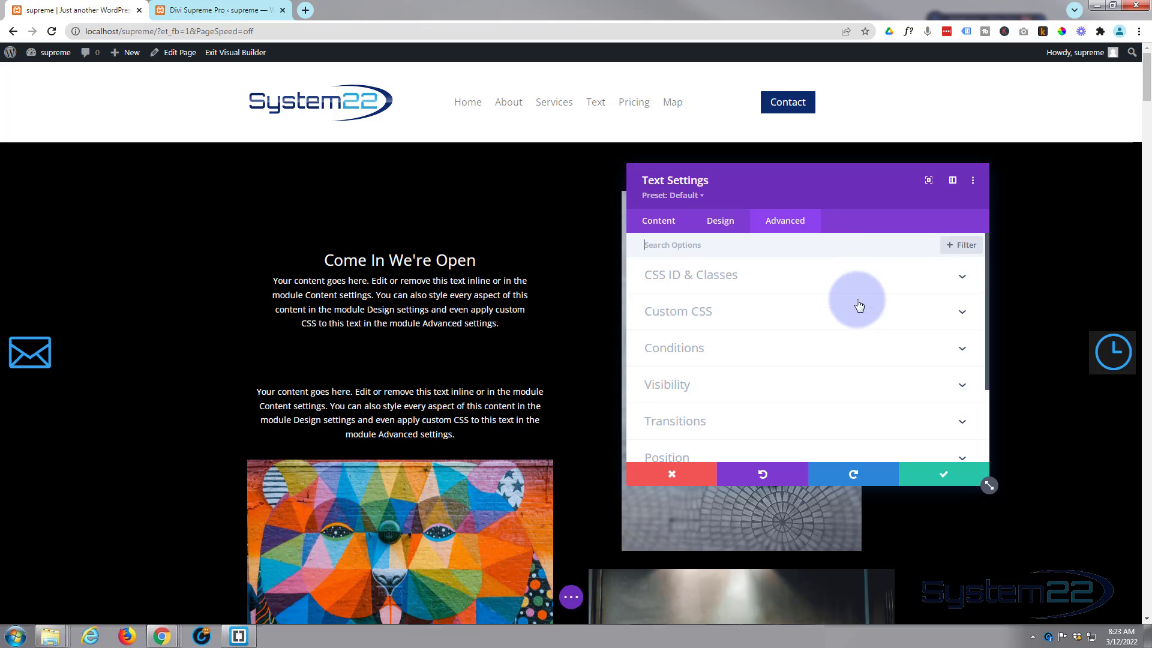
{"action": "left_click", "coordinate": [772, 390]}
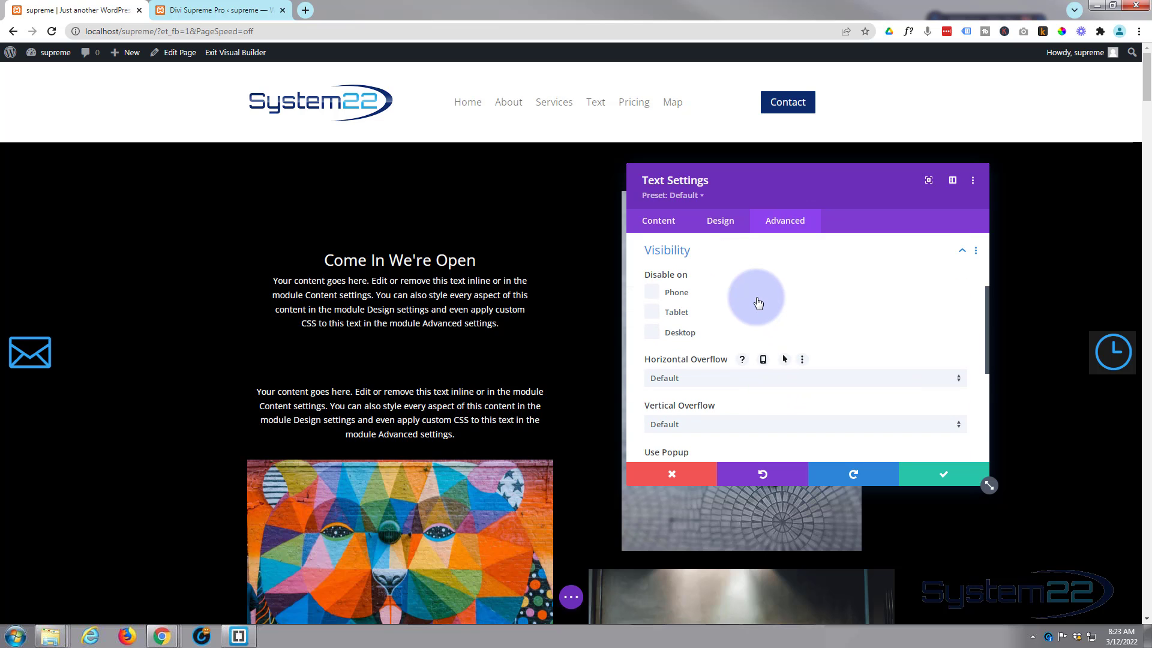
{"action": "scroll", "coordinate": [758, 301], "scroll_direction": "down", "scroll_amount": 2}
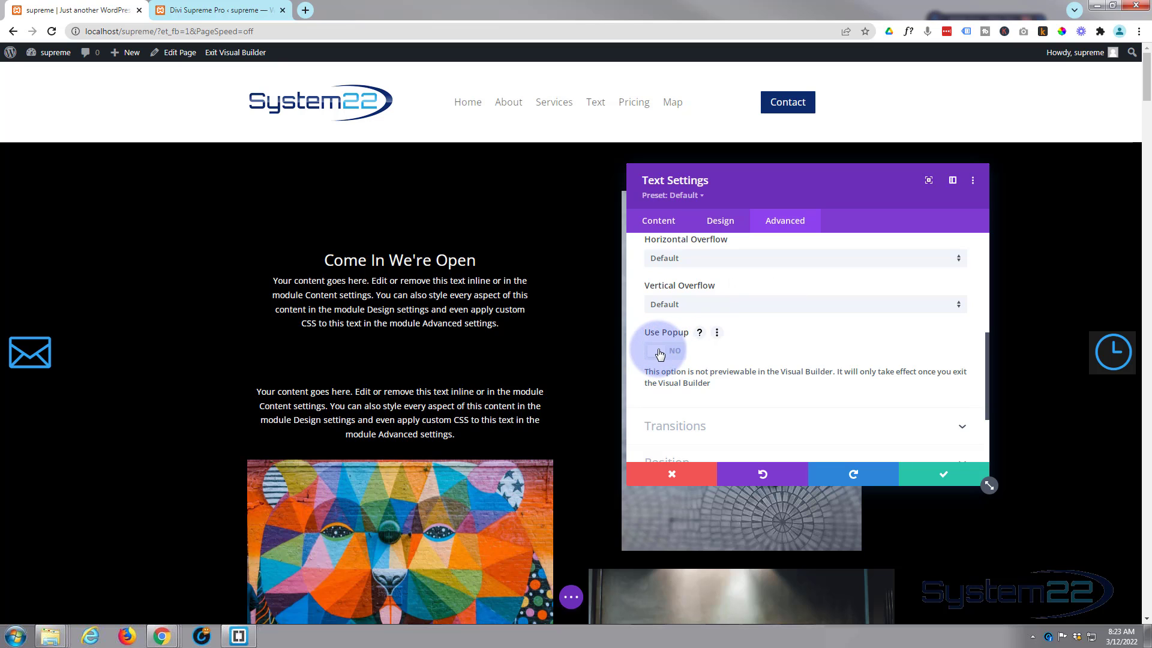
{"action": "left_click", "coordinate": [204, 14]}
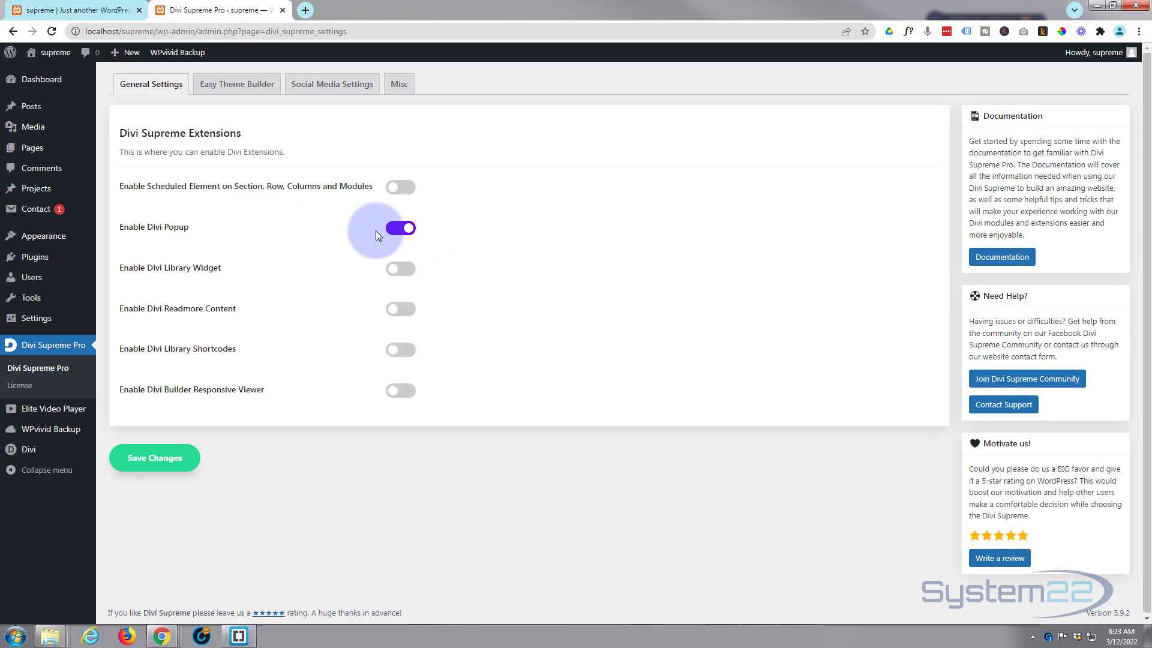
{"action": "left_click", "coordinate": [89, 13]}
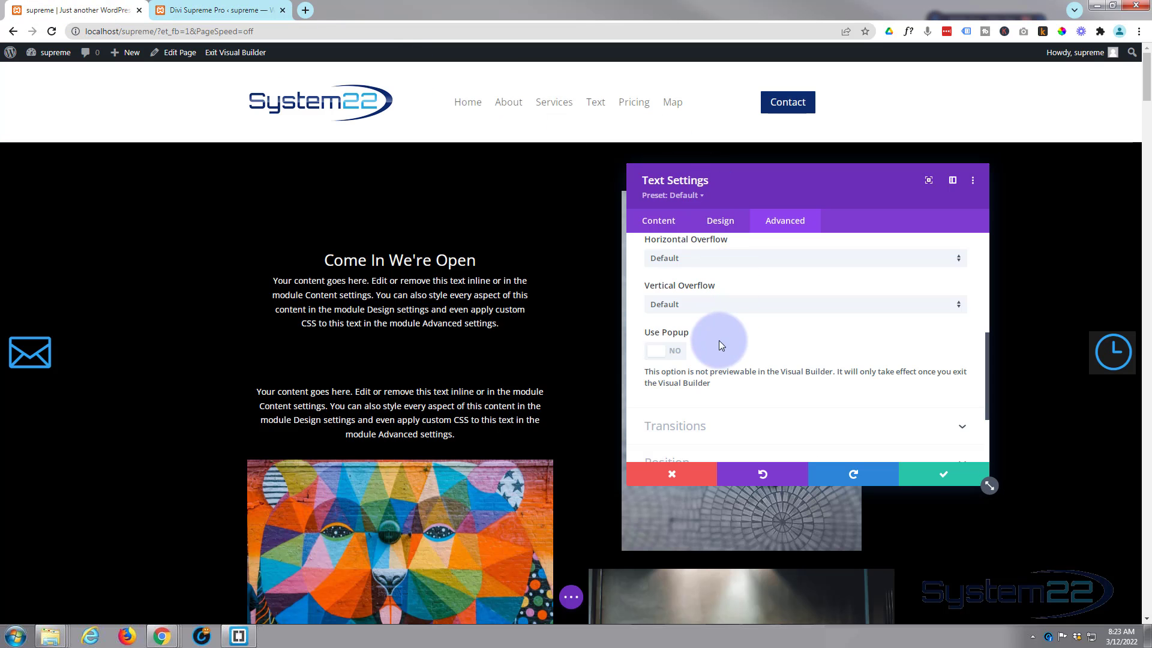
{"action": "left_click", "coordinate": [677, 355]}
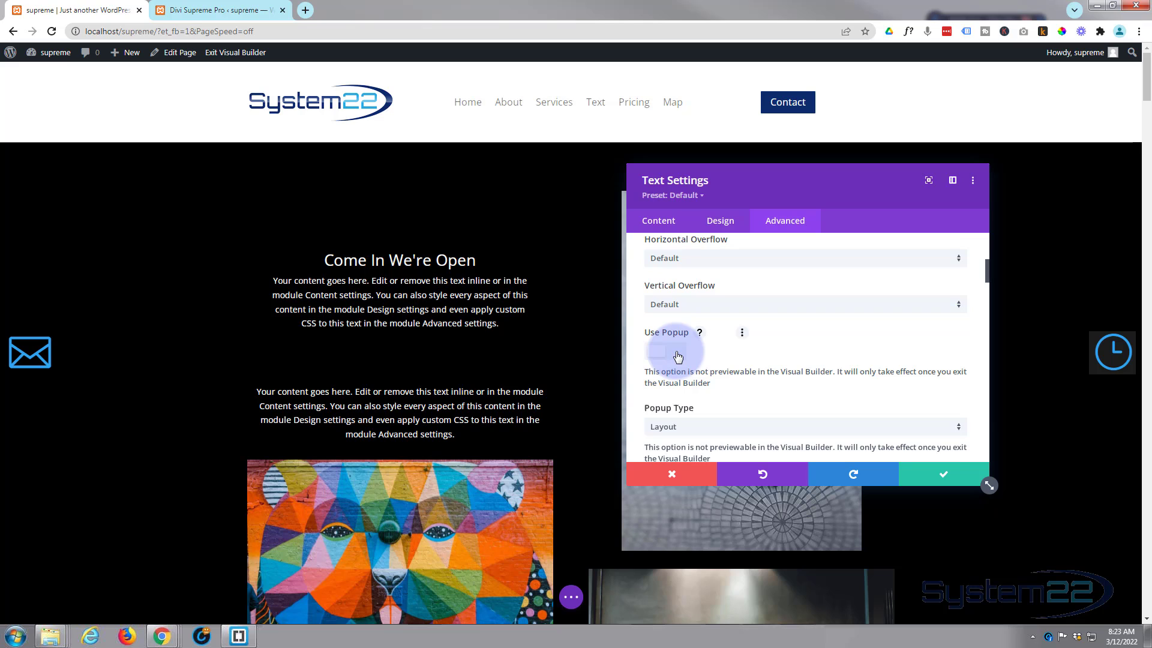
Step: Choose the Alert library layout as the text module's popup content
{"action": "scroll", "coordinate": [773, 330], "scroll_direction": "down", "scroll_amount": 2}
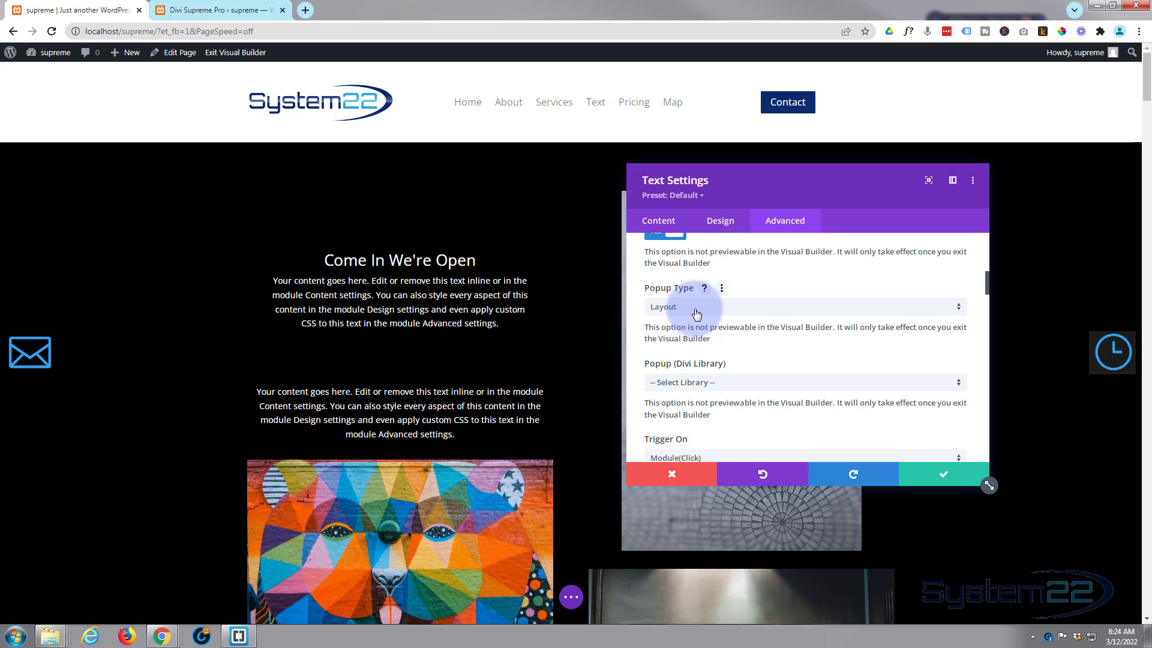
{"action": "scroll", "coordinate": [758, 347], "scroll_direction": "down", "scroll_amount": 1}
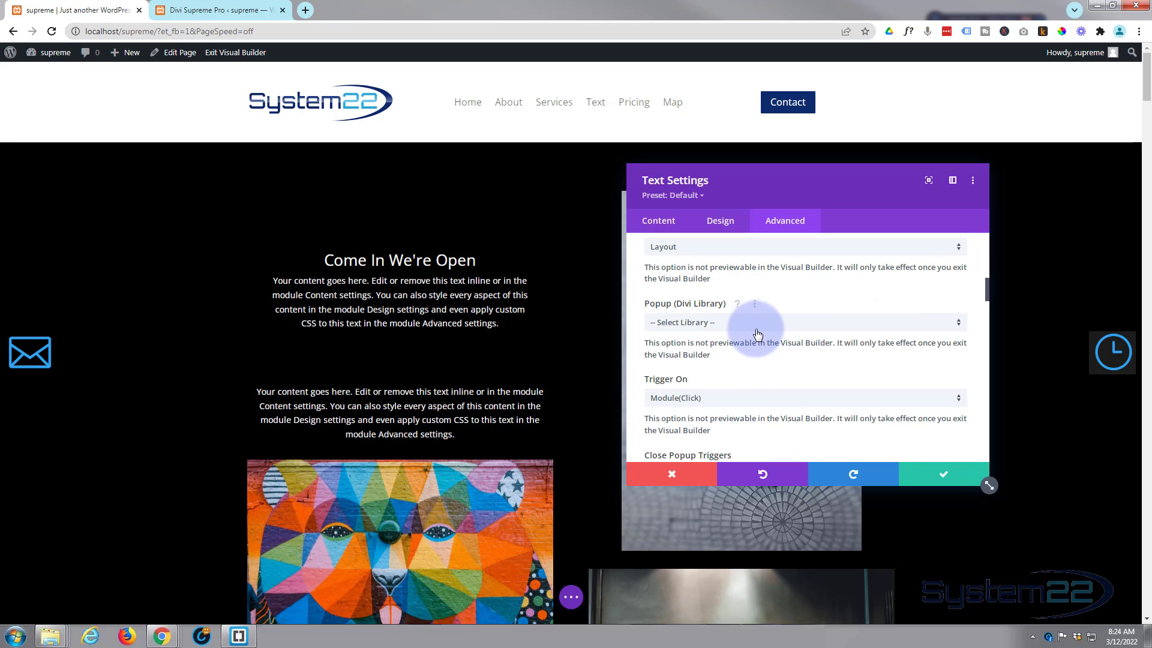
{"action": "left_click", "coordinate": [758, 329]}
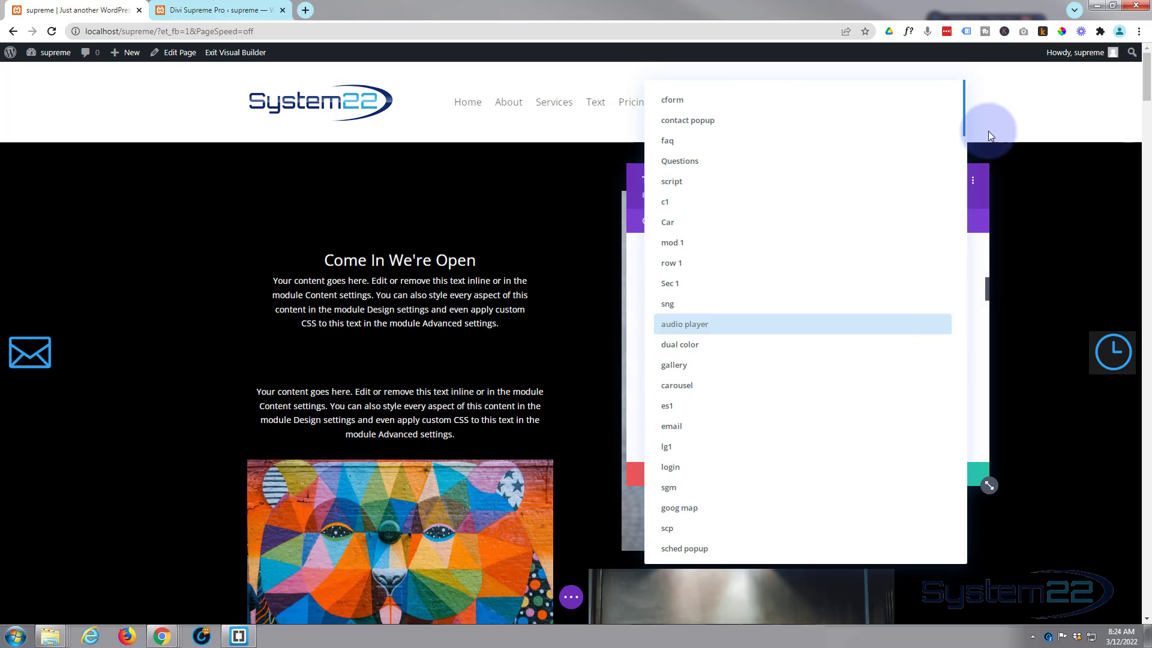
{"action": "left_click_drag", "start_coordinate": [964, 128], "coordinate": [977, 552]}
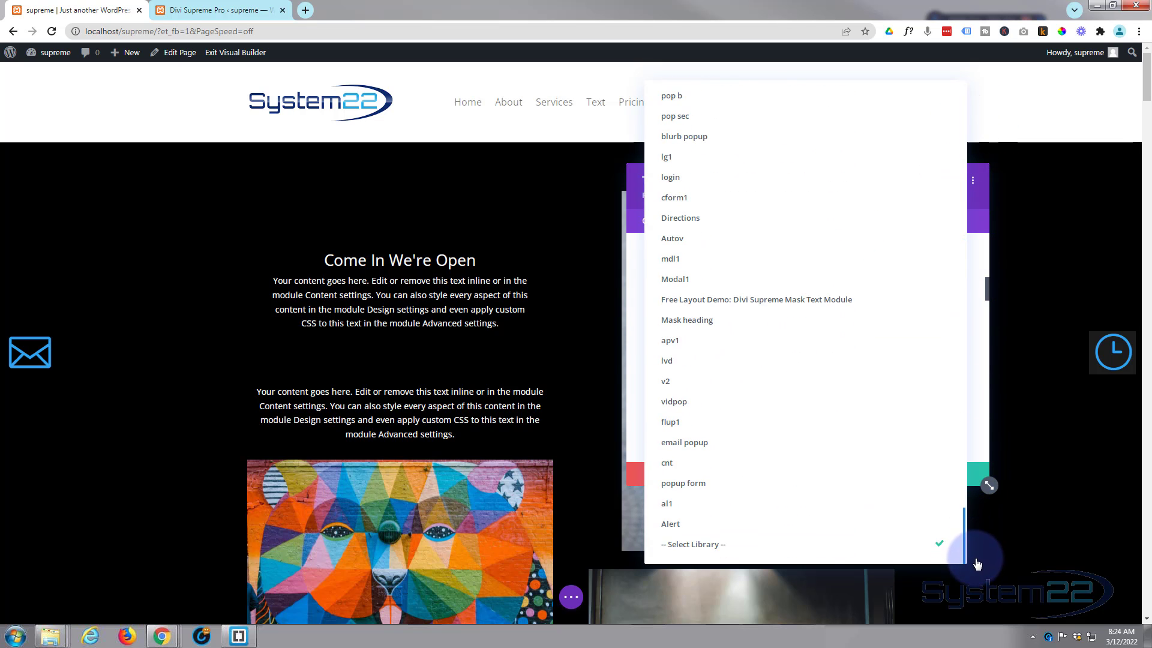
{"action": "left_click", "coordinate": [673, 526]}
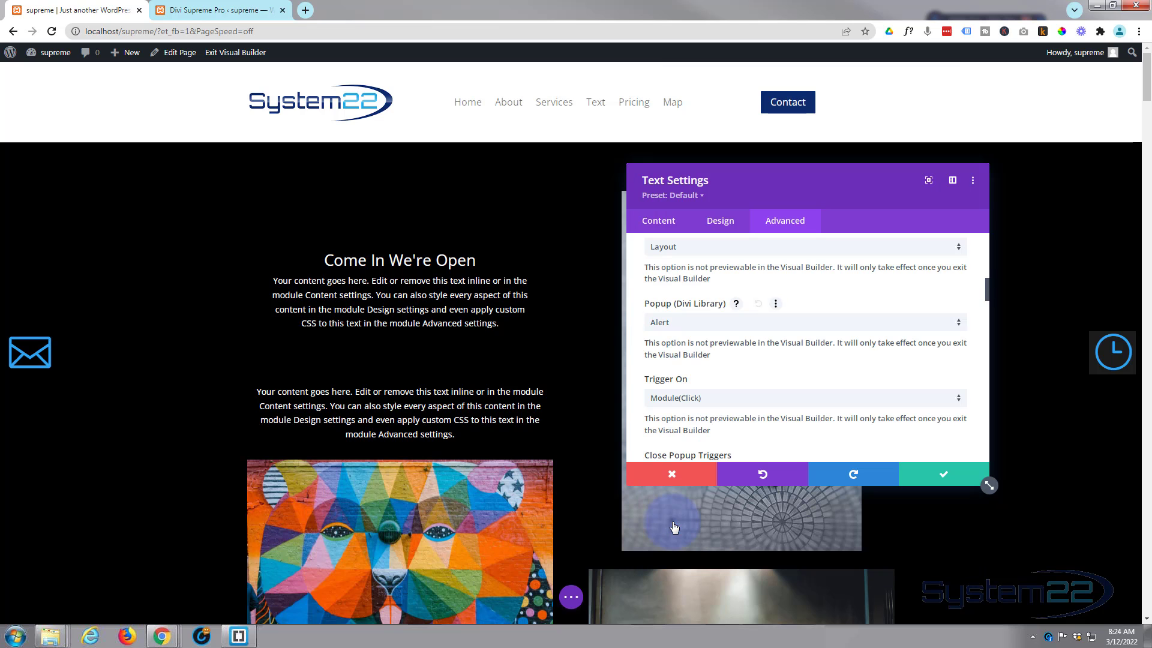
Step: Set the text module's popup trigger to Page Load
{"action": "scroll", "coordinate": [764, 372], "scroll_direction": "down", "scroll_amount": 2}
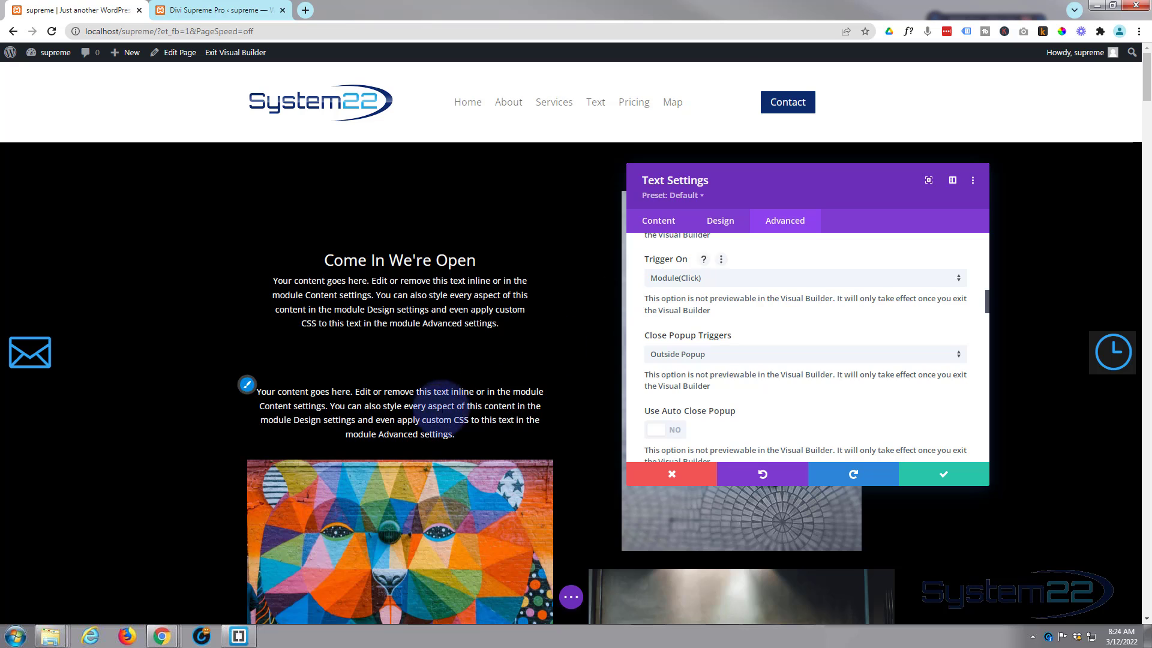
{"action": "left_click", "coordinate": [738, 282]}
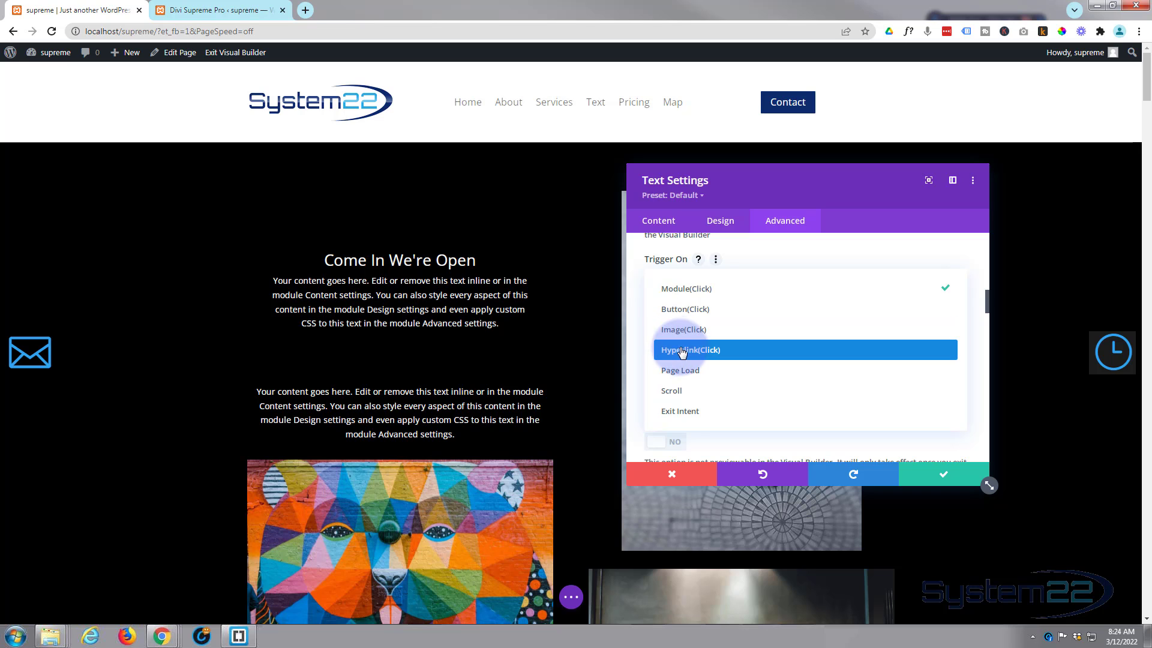
{"action": "left_click", "coordinate": [695, 376]}
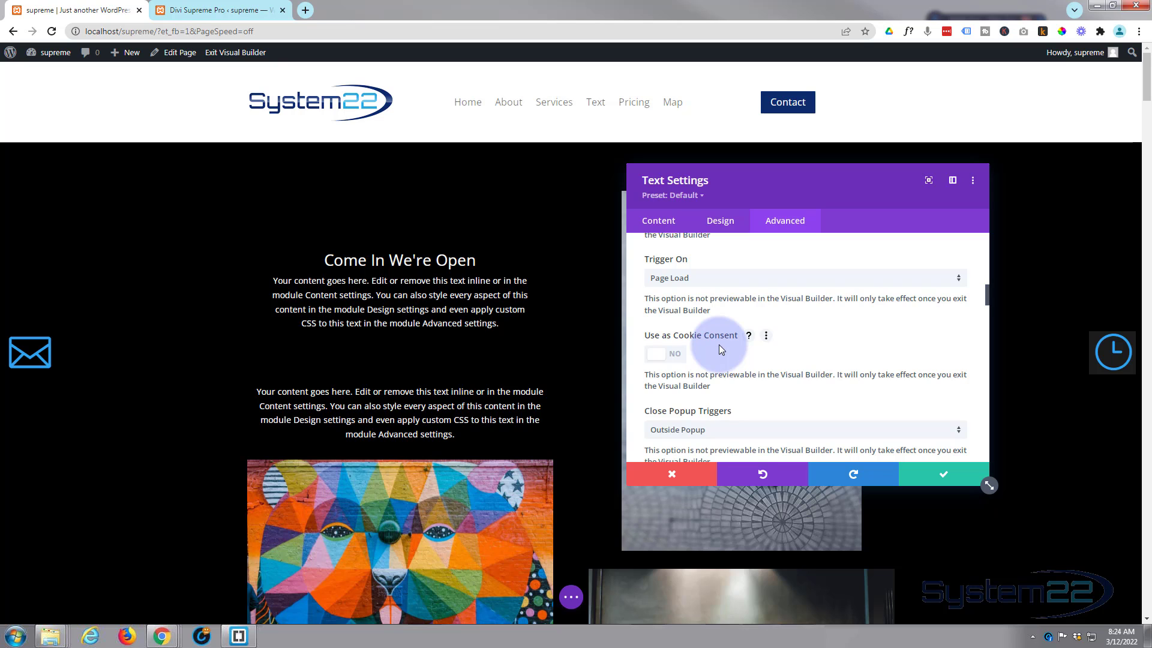
Step: Try the Use Auto Close Popup option with its After Time Passed setting, and switch it back off
{"action": "scroll", "coordinate": [719, 344], "scroll_direction": "down", "scroll_amount": 1}
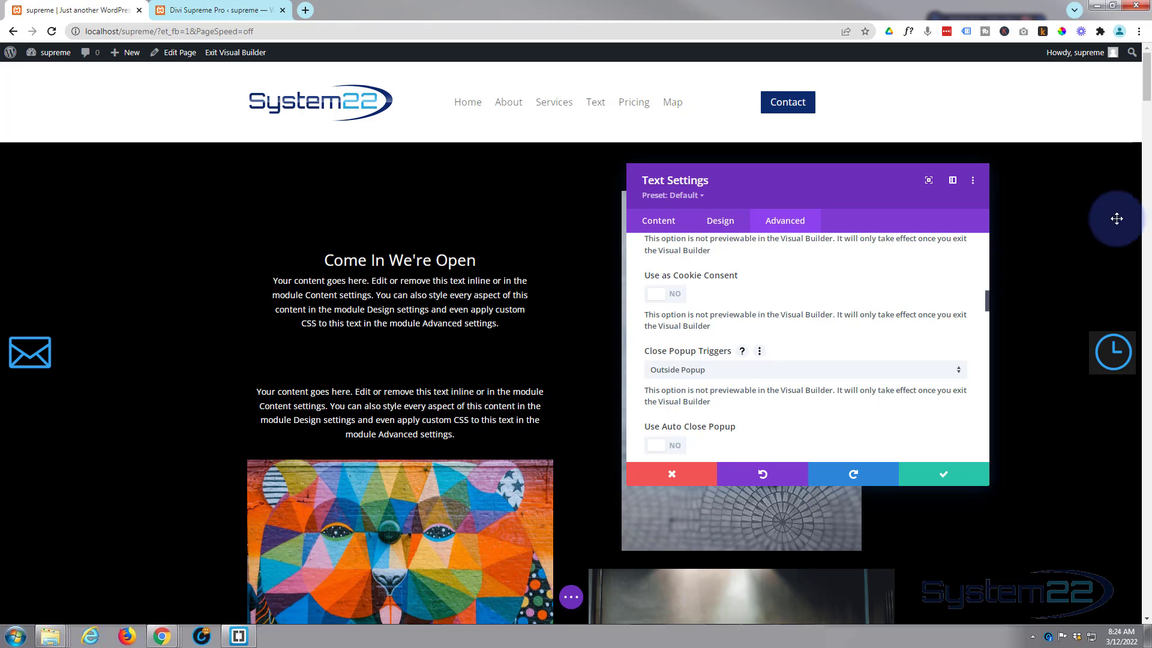
{"action": "scroll", "coordinate": [773, 332], "scroll_direction": "down", "scroll_amount": 2}
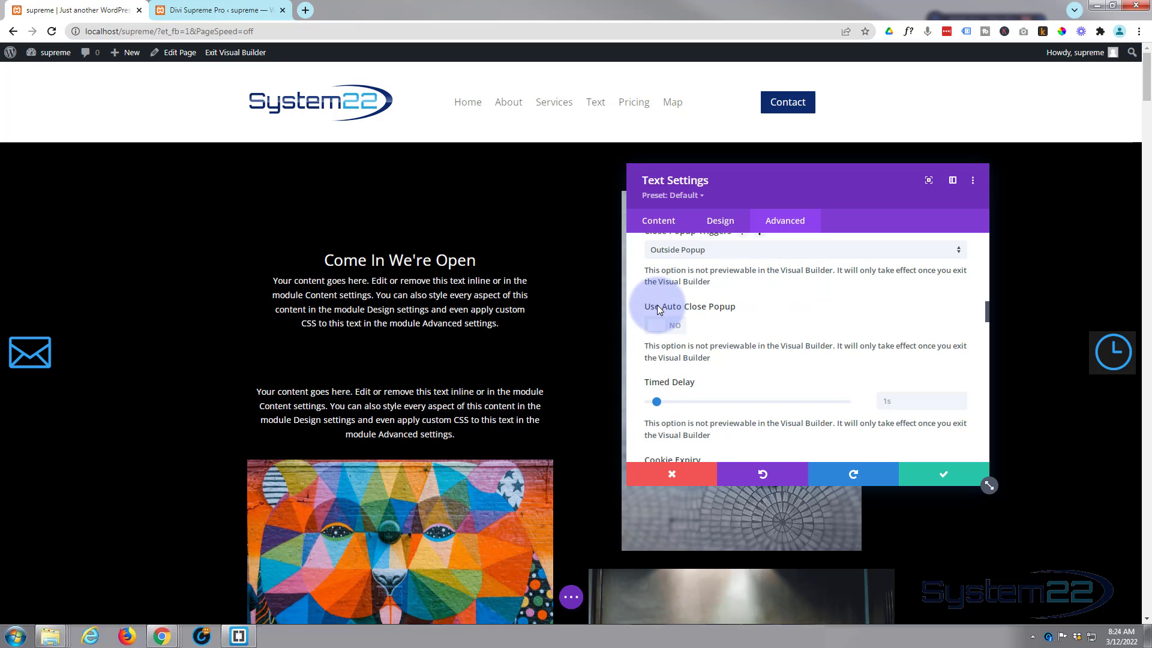
{"action": "left_click", "coordinate": [679, 329]}
{"action": "left_click_drag", "start_coordinate": [670, 400], "coordinate": [715, 400]}
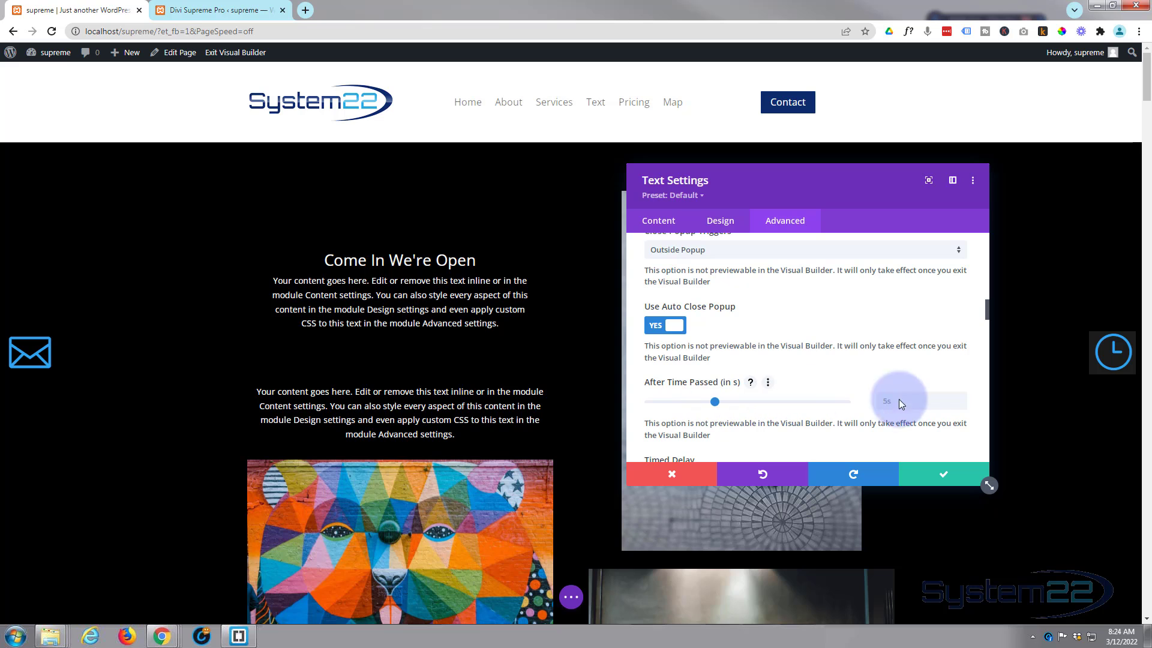
{"action": "left_click", "coordinate": [657, 325]}
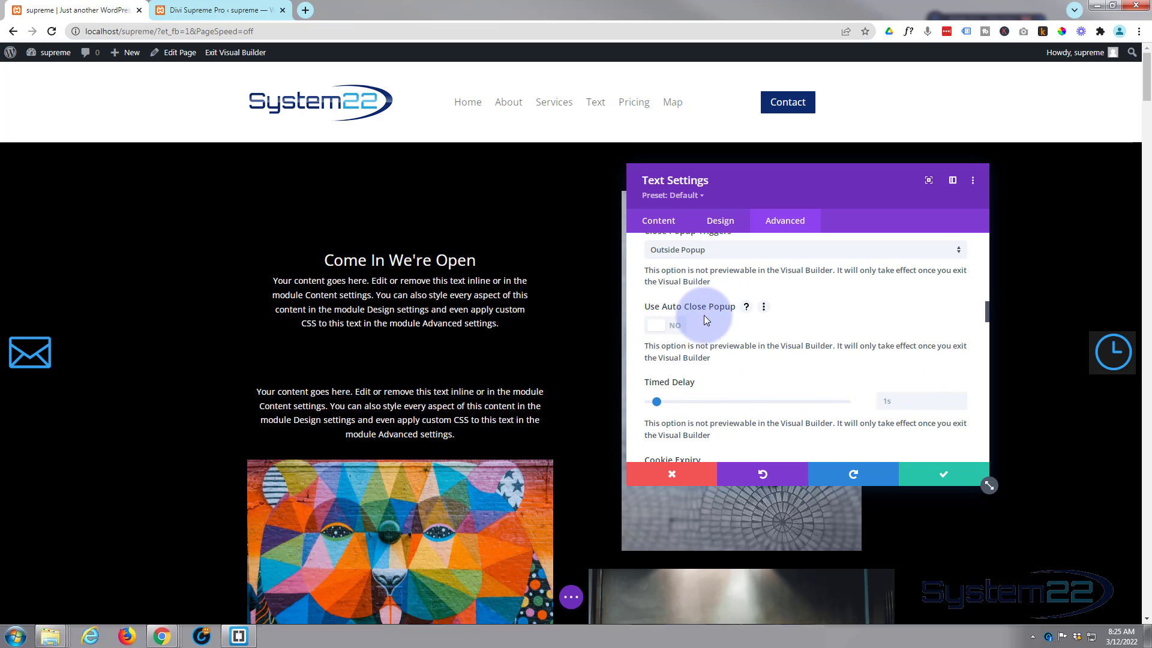
Step: Set the popup's cookie expiry to 0
{"action": "scroll", "coordinate": [711, 306], "scroll_direction": "down", "scroll_amount": 1}
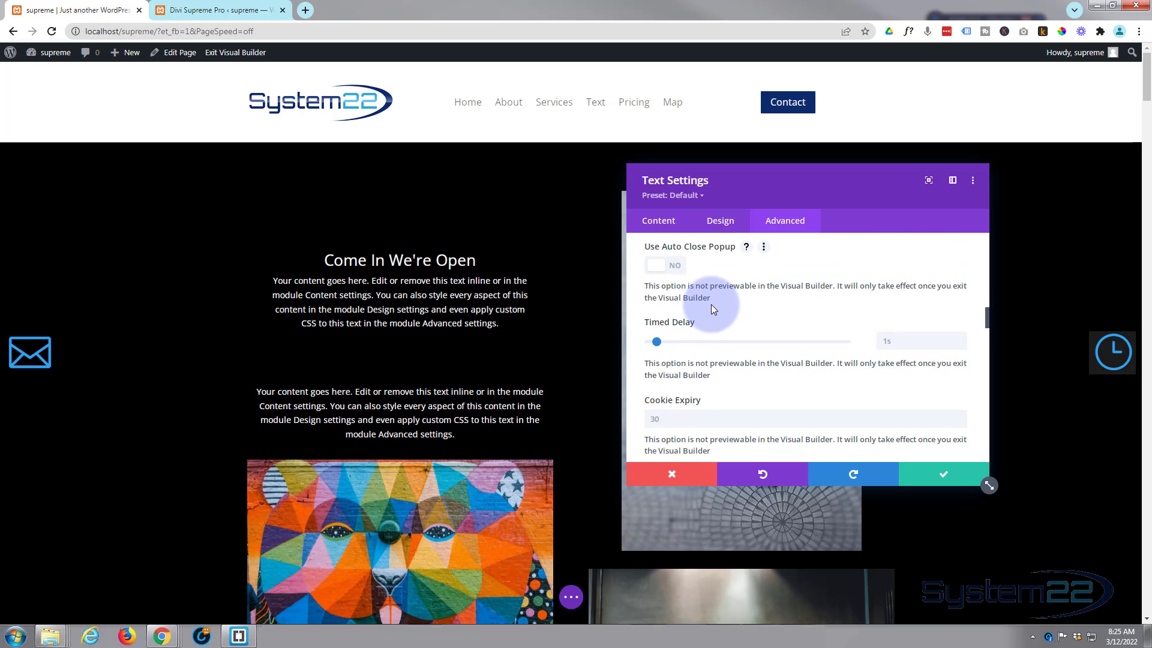
{"action": "scroll", "coordinate": [711, 304], "scroll_direction": "down", "scroll_amount": 1}
{"action": "scroll", "coordinate": [711, 304], "scroll_direction": "down", "scroll_amount": 1}
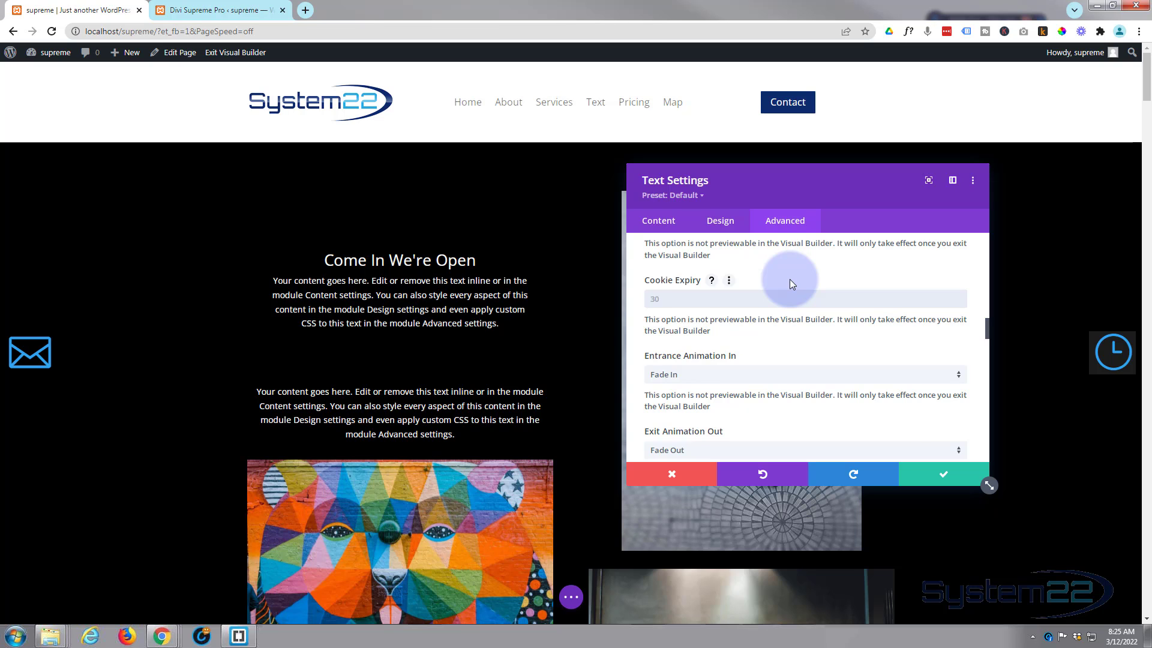
{"action": "type", "text": "0"}
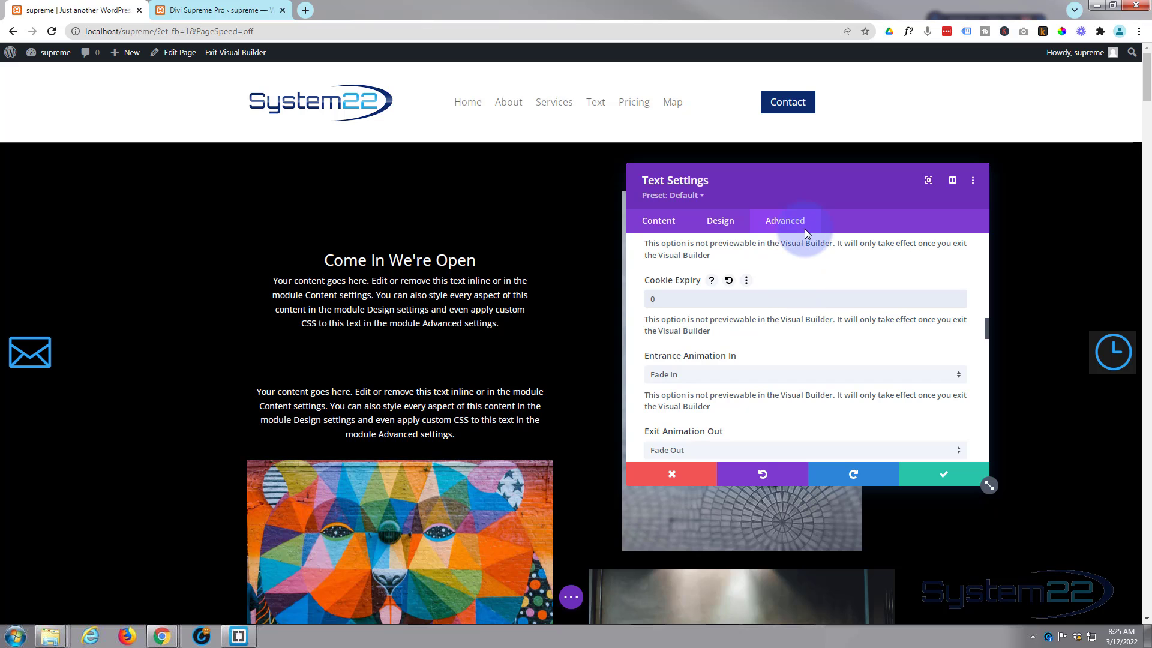
Step: Review the popup's entrance animation choices and keep Fade In
{"action": "scroll", "coordinate": [776, 304], "scroll_direction": "down", "scroll_amount": 1}
{"action": "left_click", "coordinate": [774, 320]}
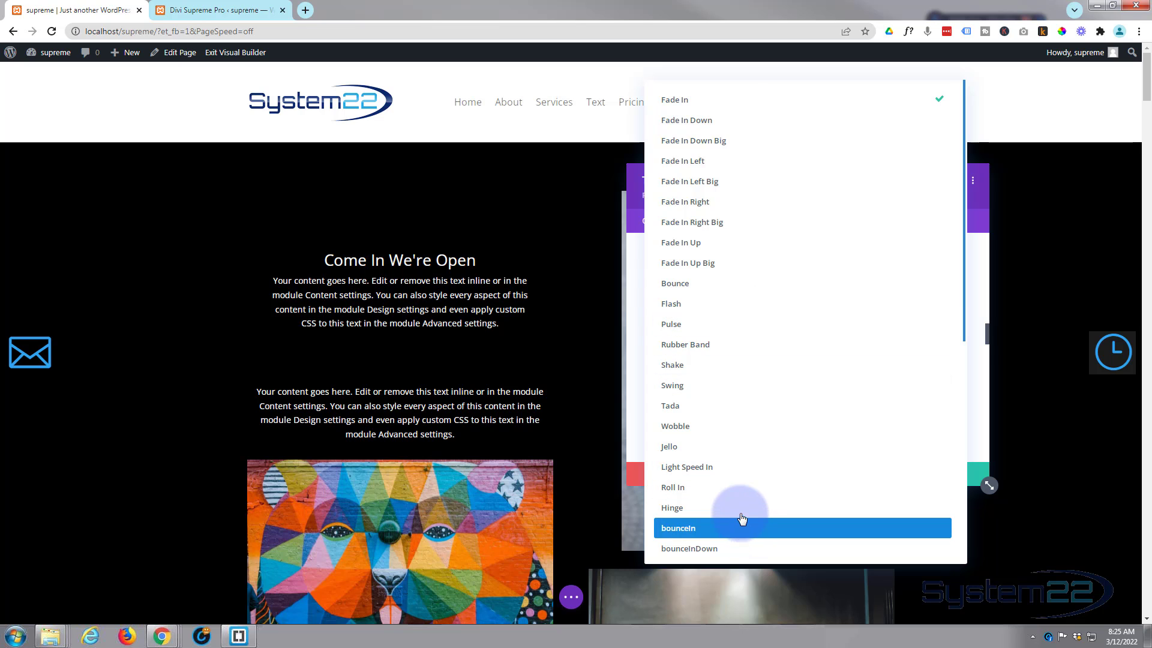
{"action": "left_click", "coordinate": [691, 105]}
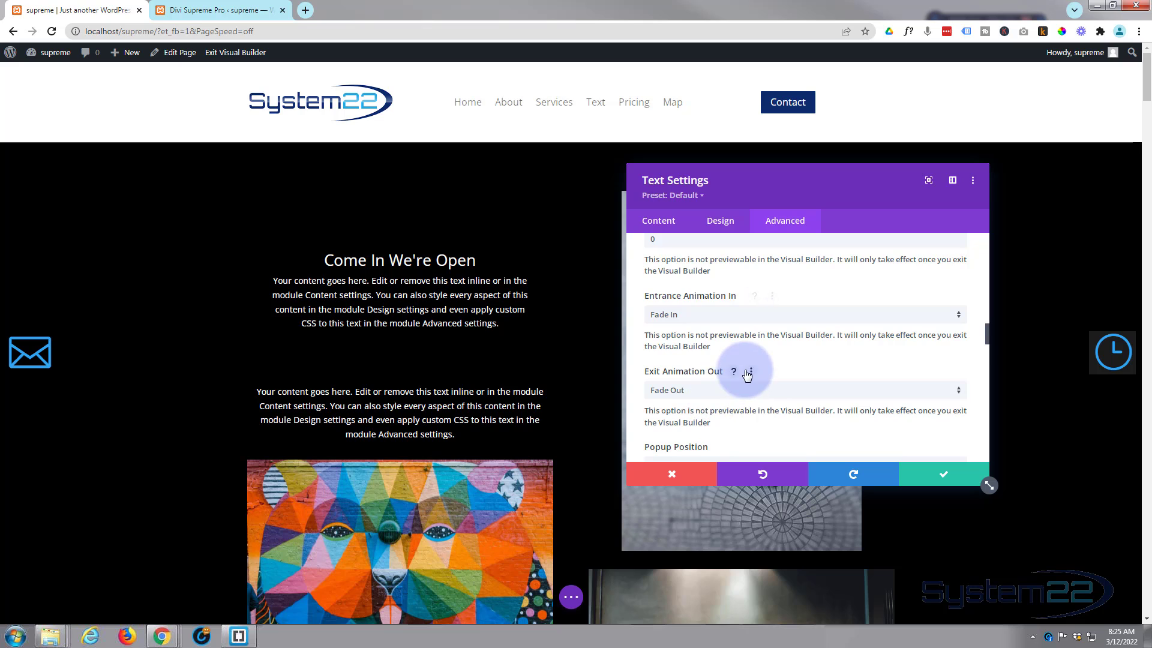
Step: Examine the popup's exit animation, position, position type, fullwidth, responsive max width and overlay settings
{"action": "scroll", "coordinate": [744, 368], "scroll_direction": "down", "scroll_amount": 2}
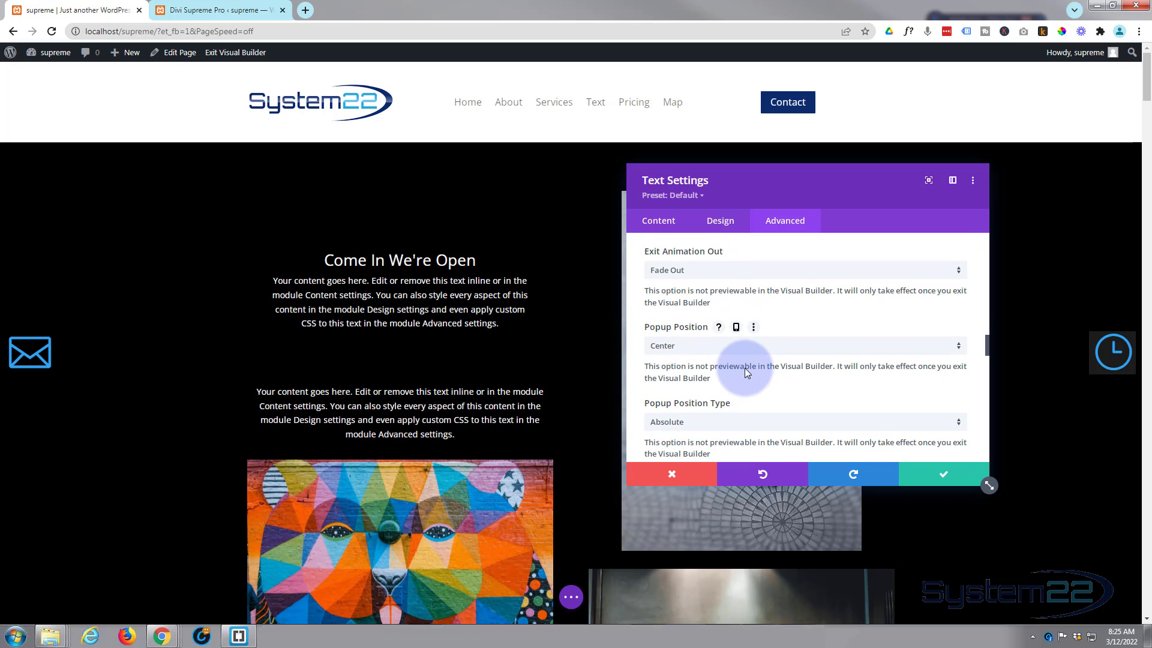
{"action": "scroll", "coordinate": [744, 368], "scroll_direction": "down", "scroll_amount": 1}
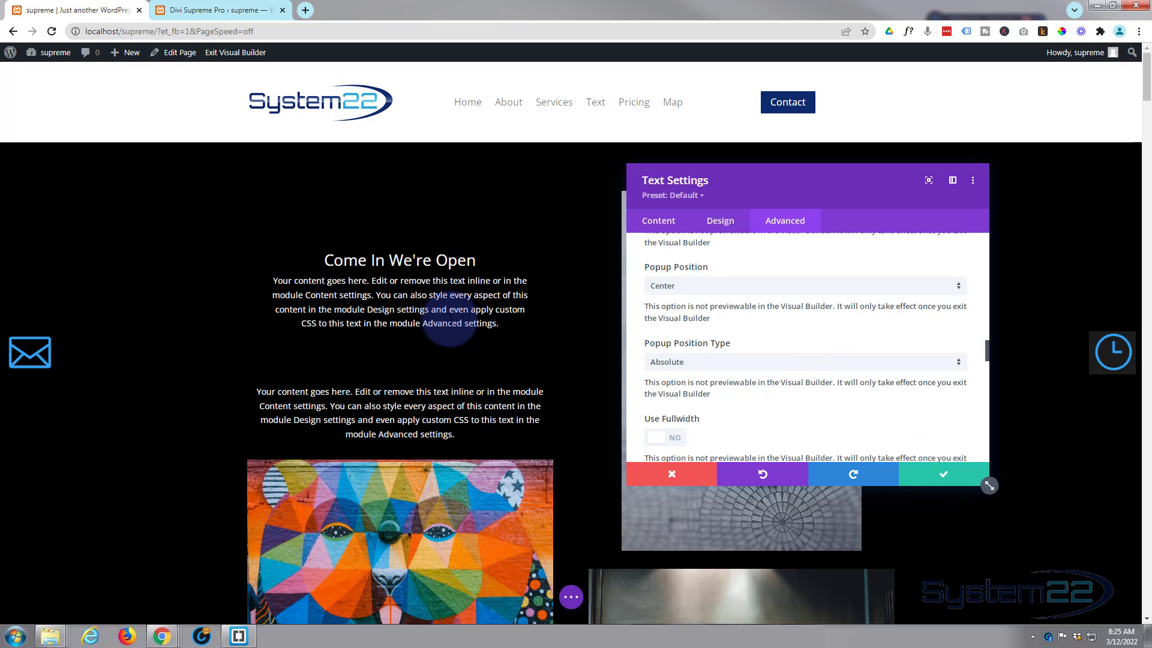
{"action": "scroll", "coordinate": [194, 290], "scroll_direction": "down", "scroll_amount": 2}
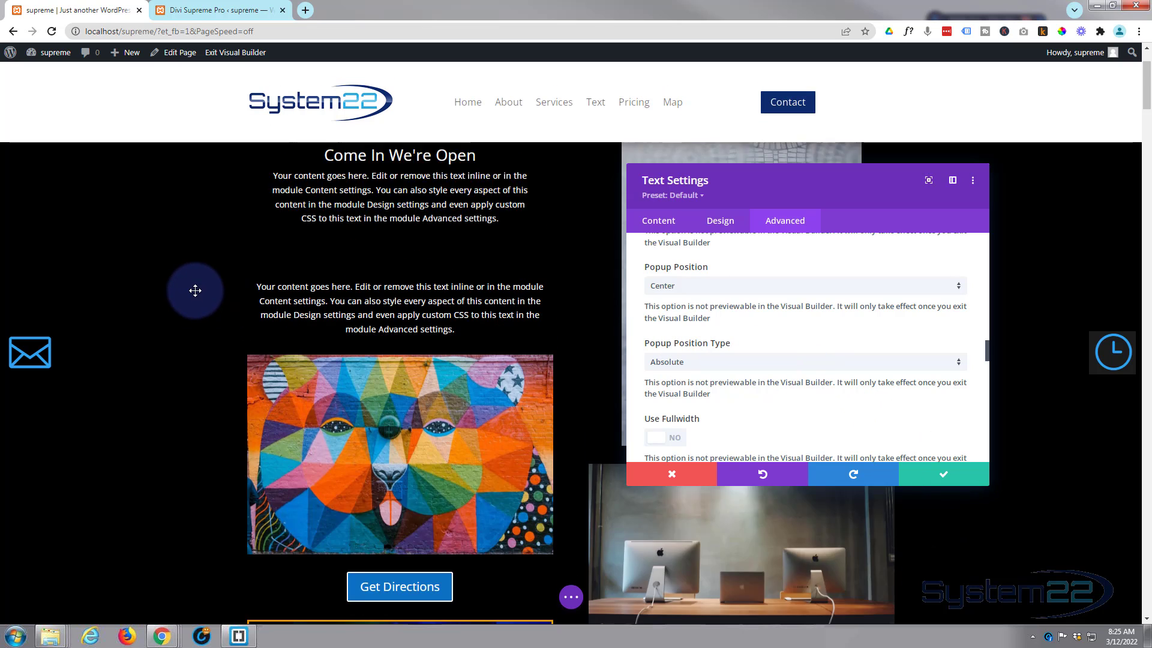
{"action": "scroll", "coordinate": [195, 290], "scroll_direction": "up", "scroll_amount": 1}
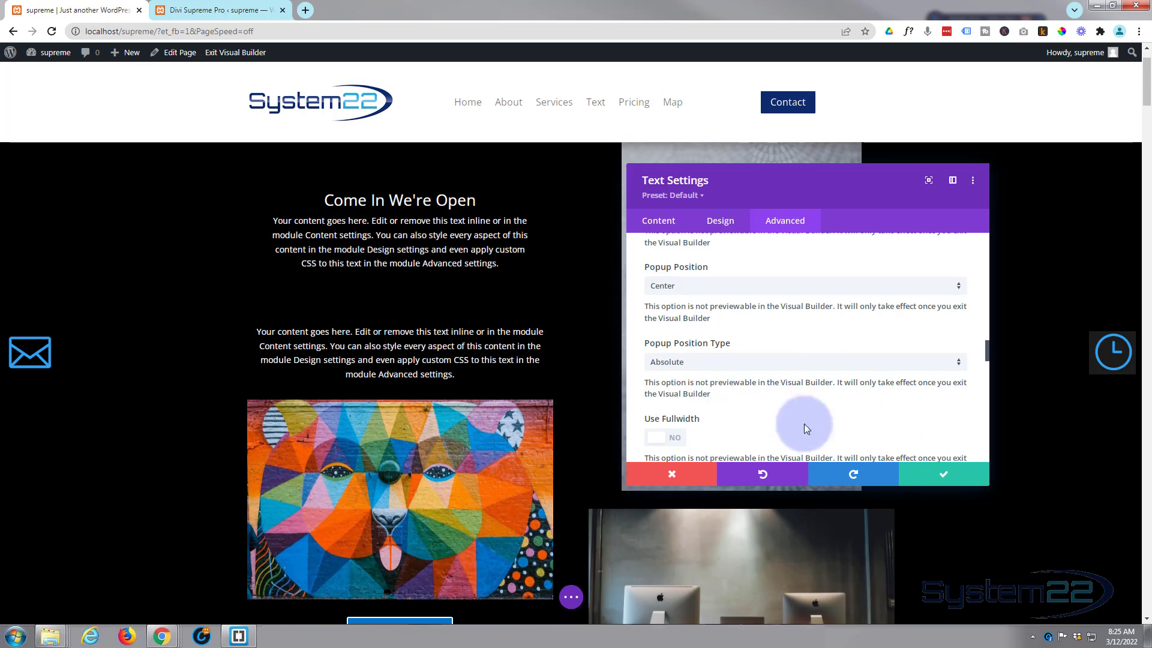
{"action": "scroll", "coordinate": [736, 408], "scroll_direction": "down", "scroll_amount": 3}
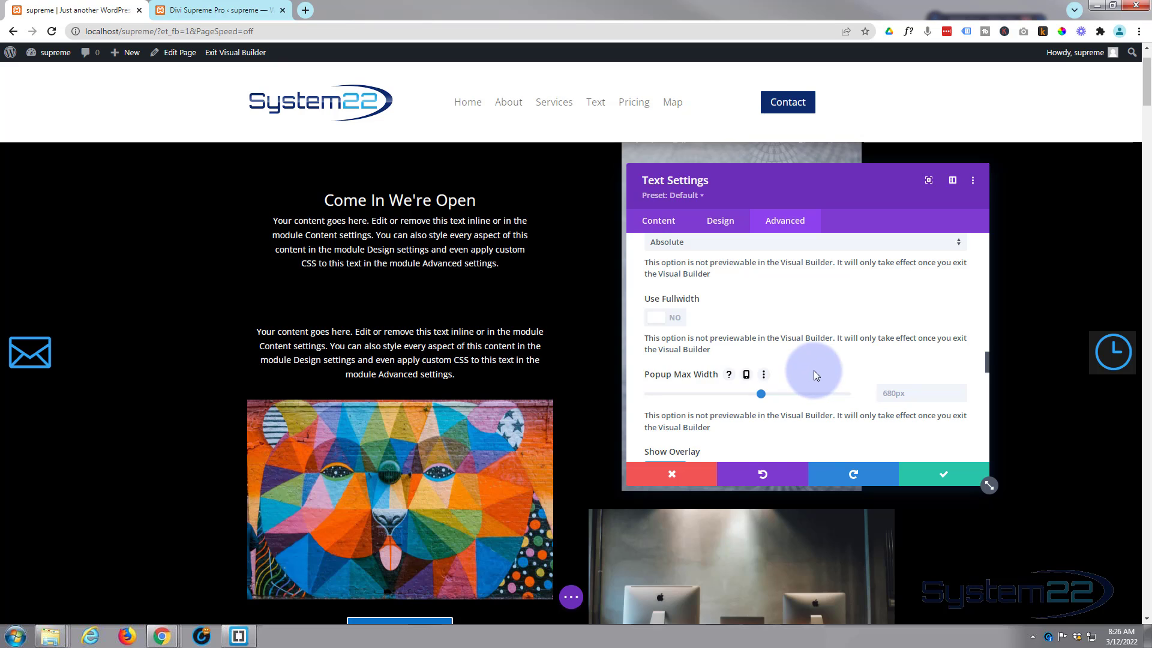
{"action": "scroll", "coordinate": [813, 370], "scroll_direction": "down", "scroll_amount": 1}
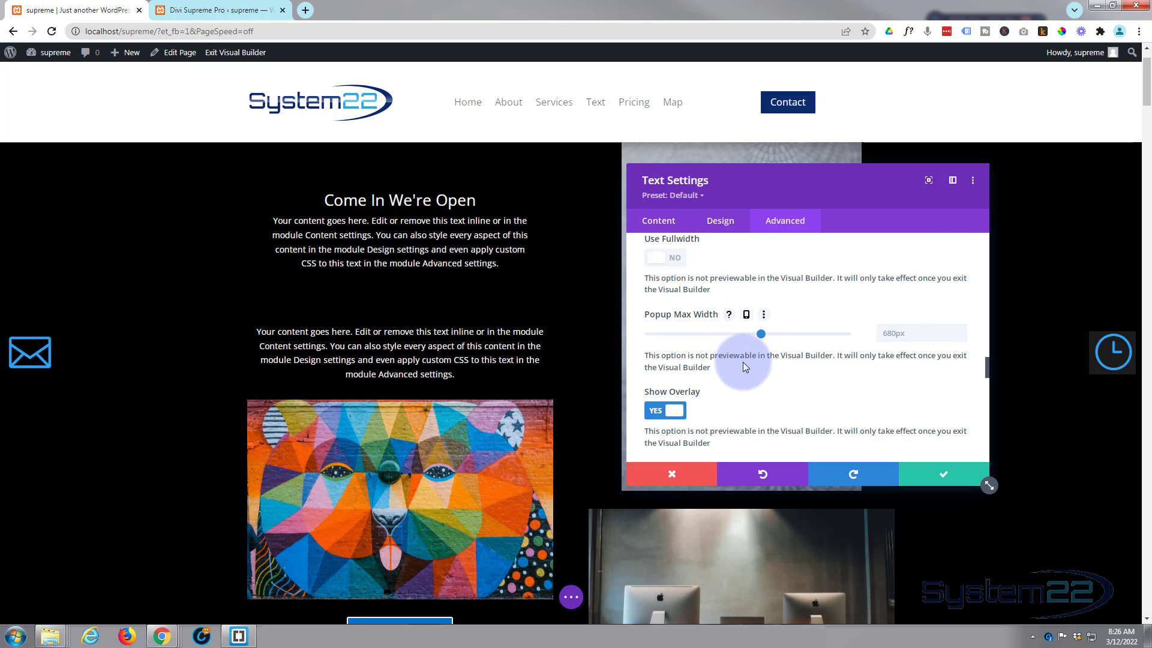
{"action": "left_click", "coordinate": [747, 316]}
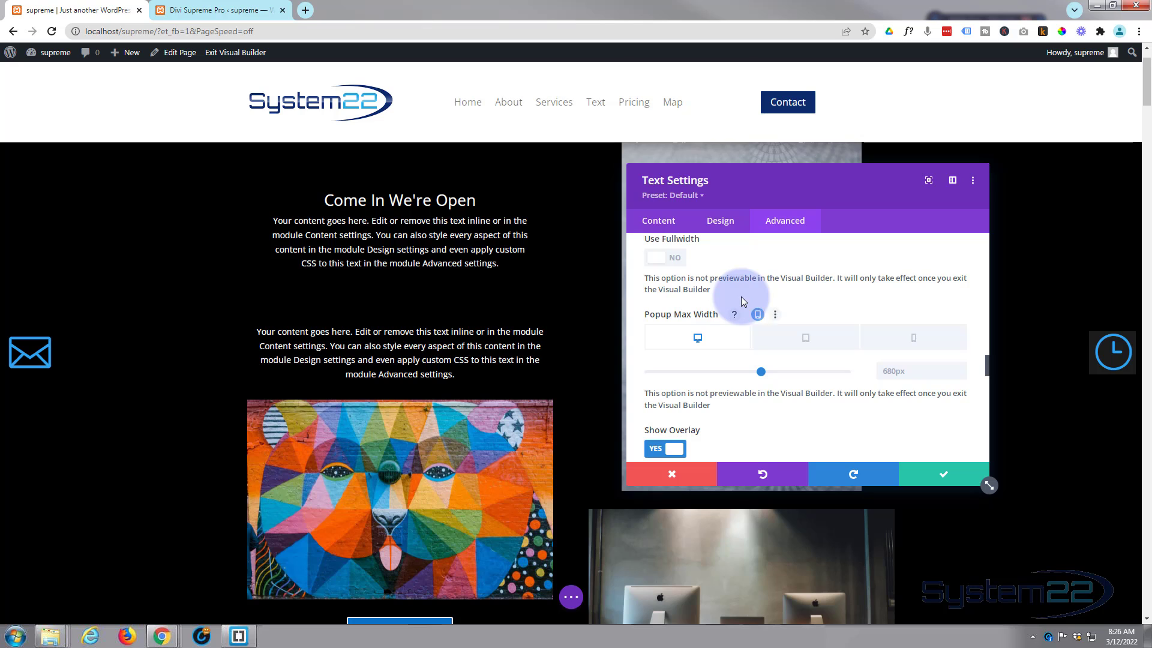
{"action": "scroll", "coordinate": [737, 297], "scroll_direction": "down", "scroll_amount": 2}
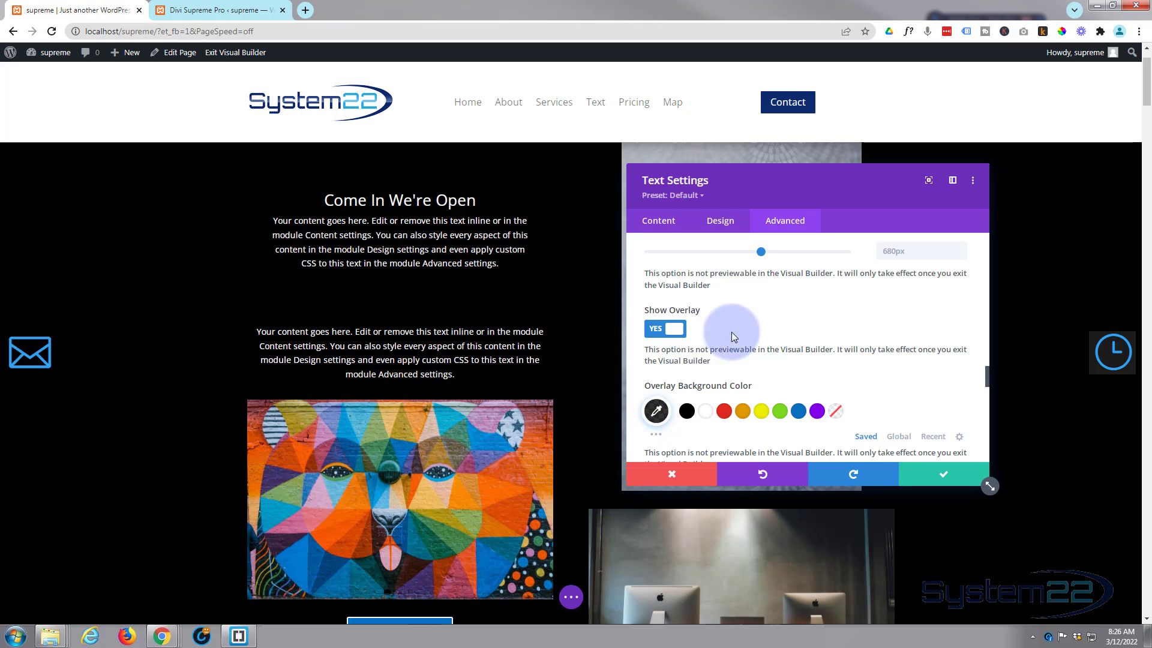
{"action": "scroll", "coordinate": [783, 318], "scroll_direction": "down", "scroll_amount": 2}
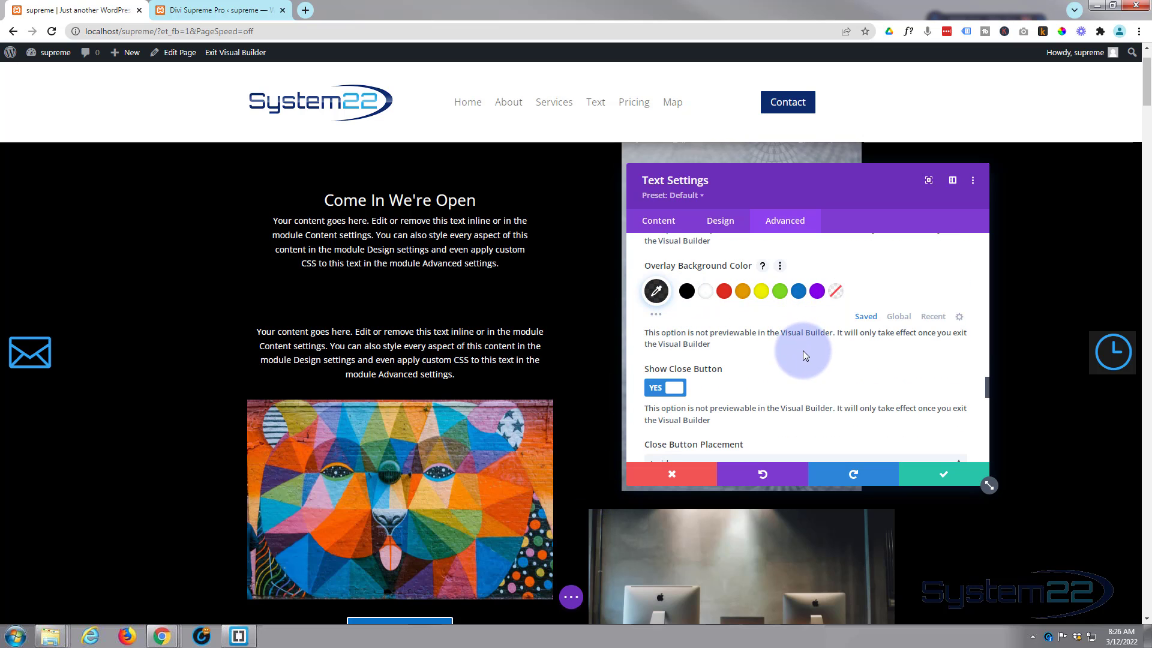
Step: Keep the popup's close button shown with its placement set to Inside
{"action": "scroll", "coordinate": [805, 356], "scroll_direction": "down", "scroll_amount": 1}
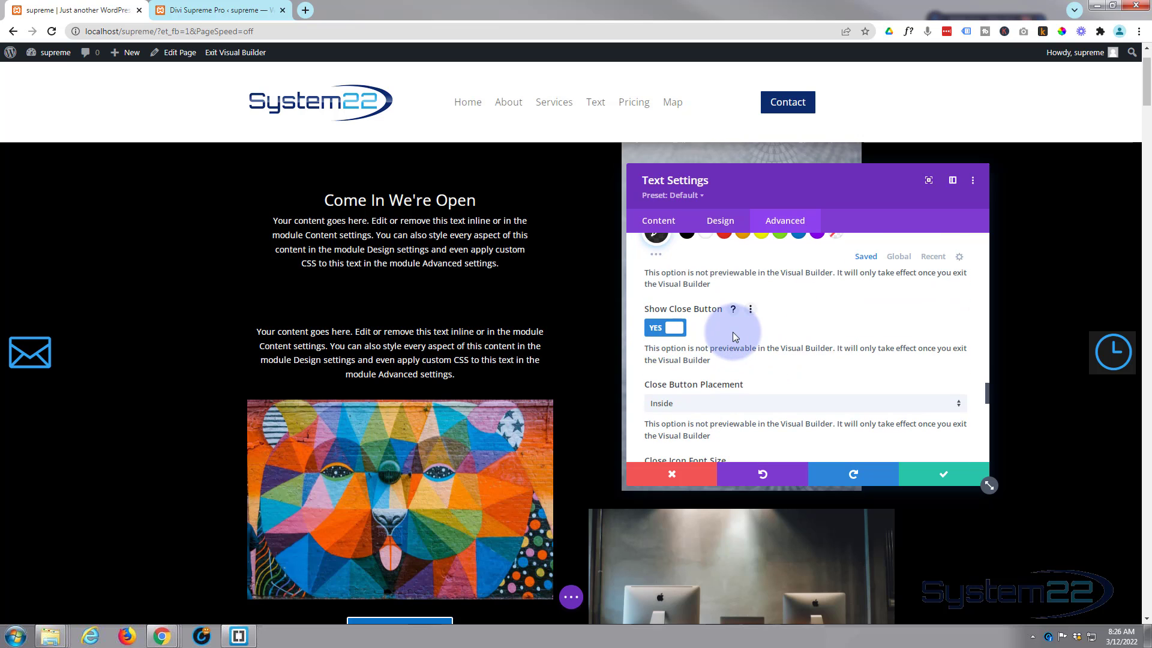
{"action": "scroll", "coordinate": [731, 334], "scroll_direction": "down", "scroll_amount": 1}
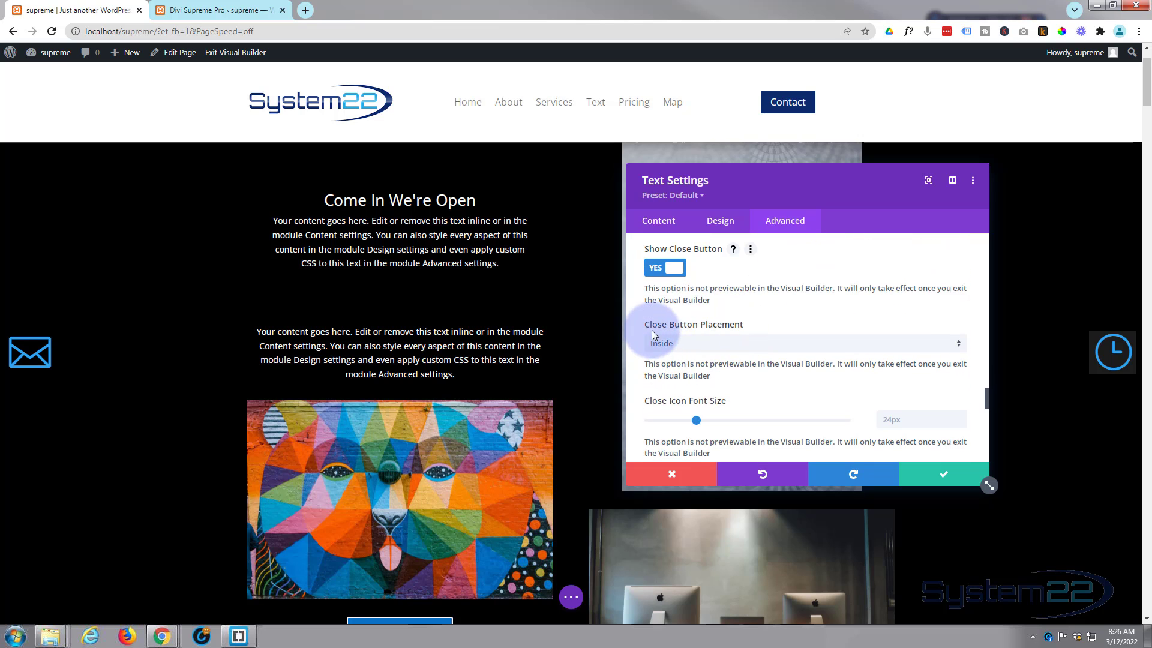
{"action": "left_click", "coordinate": [730, 344]}
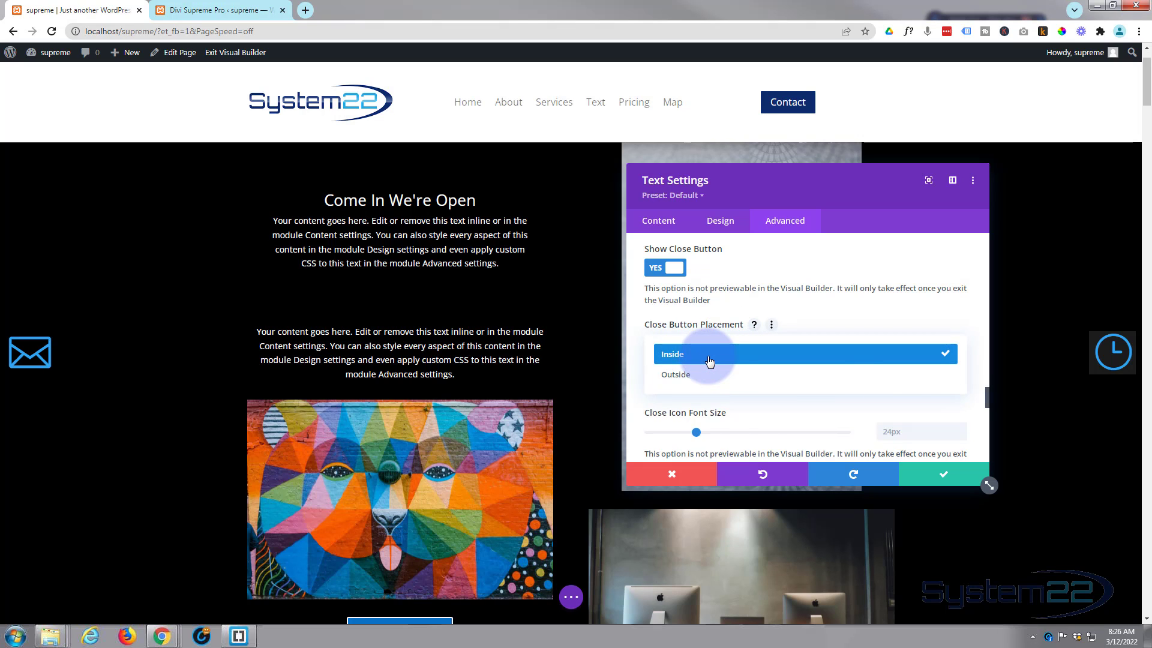
{"action": "left_click", "coordinate": [708, 354]}
Step: Search the close button icons for "close" and choose the solid circled X
{"action": "scroll", "coordinate": [708, 354], "scroll_direction": "down", "scroll_amount": 2}
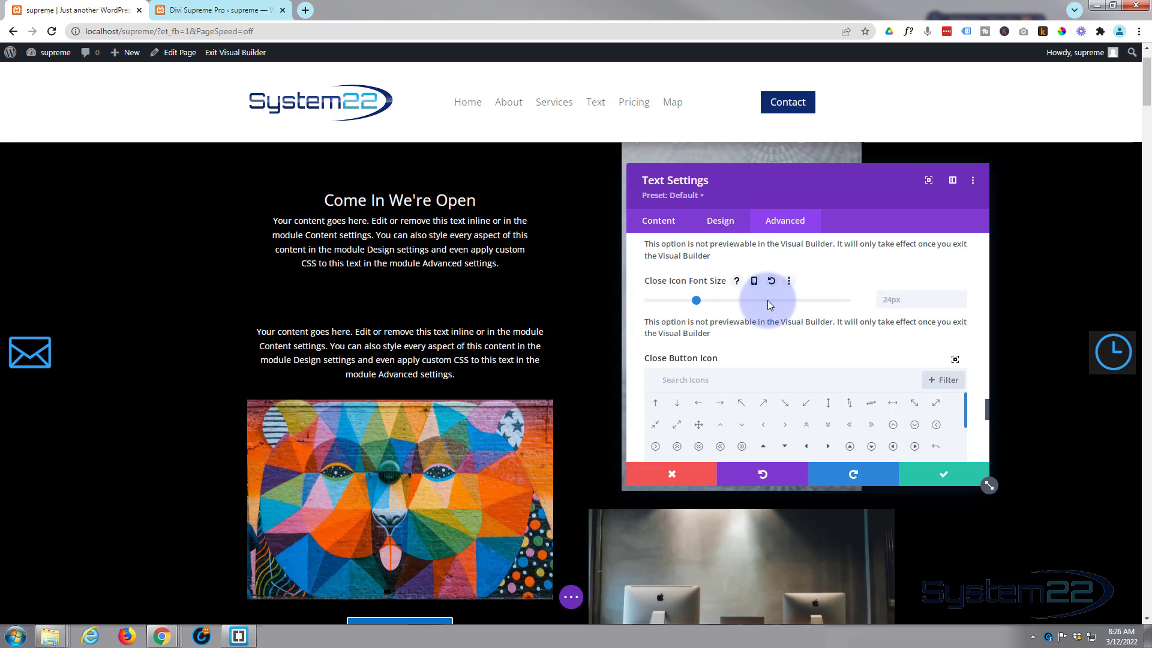
{"action": "scroll", "coordinate": [768, 300], "scroll_direction": "down", "scroll_amount": 2}
{"action": "left_click", "coordinate": [729, 263]}
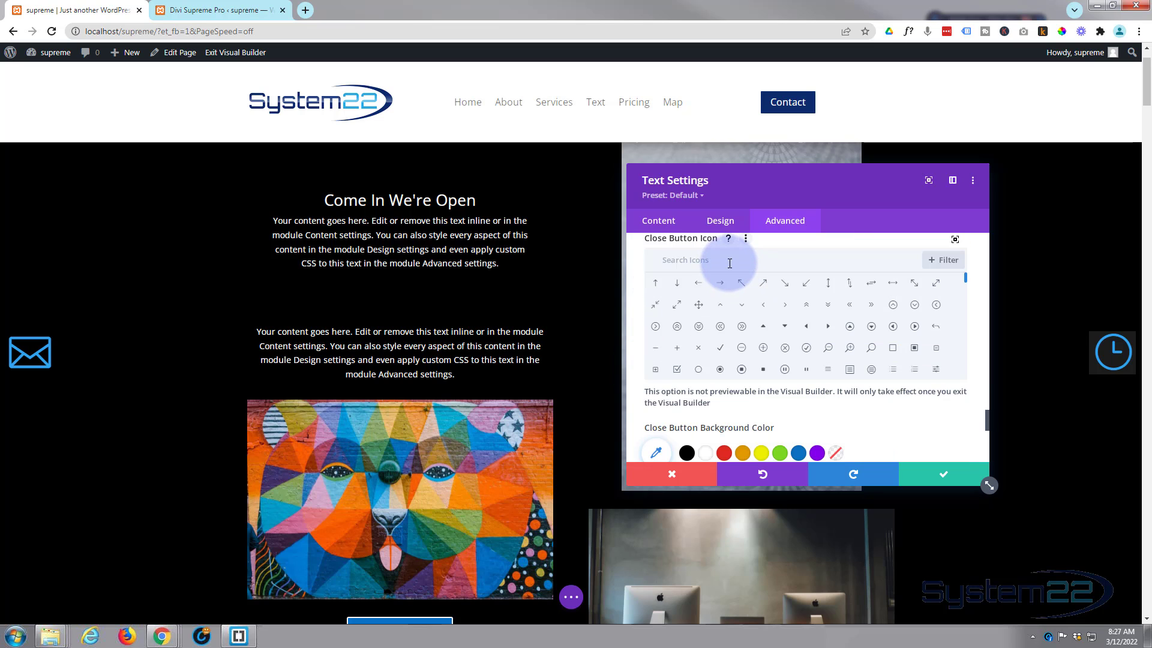
{"action": "type", "text": "close"}
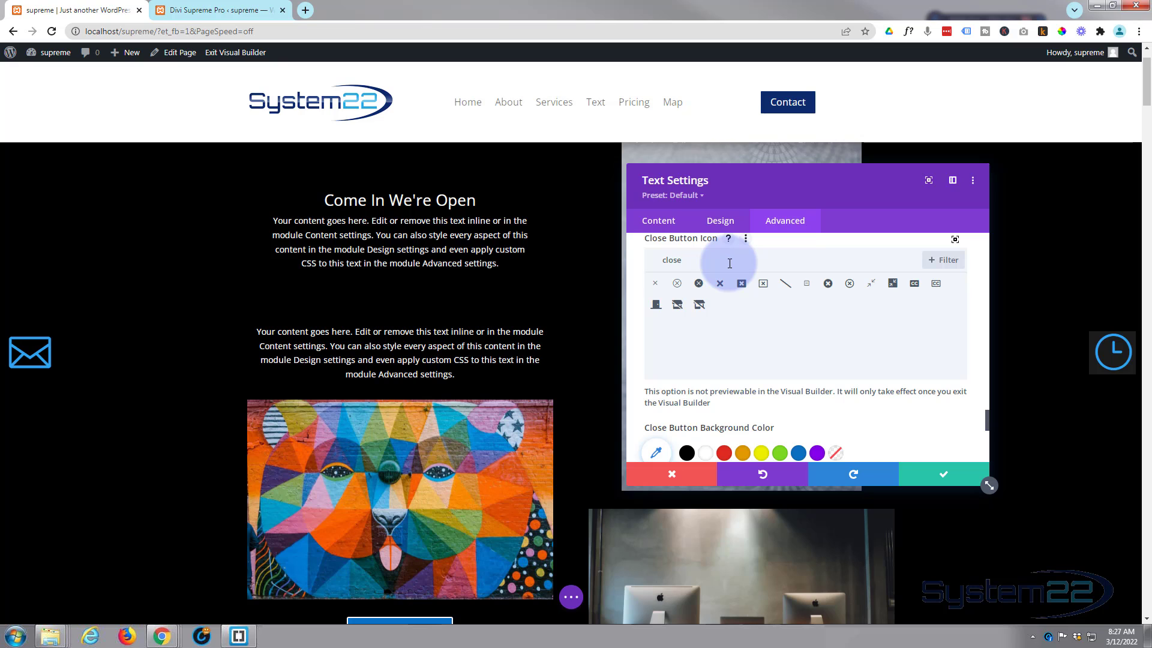
{"action": "left_click", "coordinate": [699, 283]}
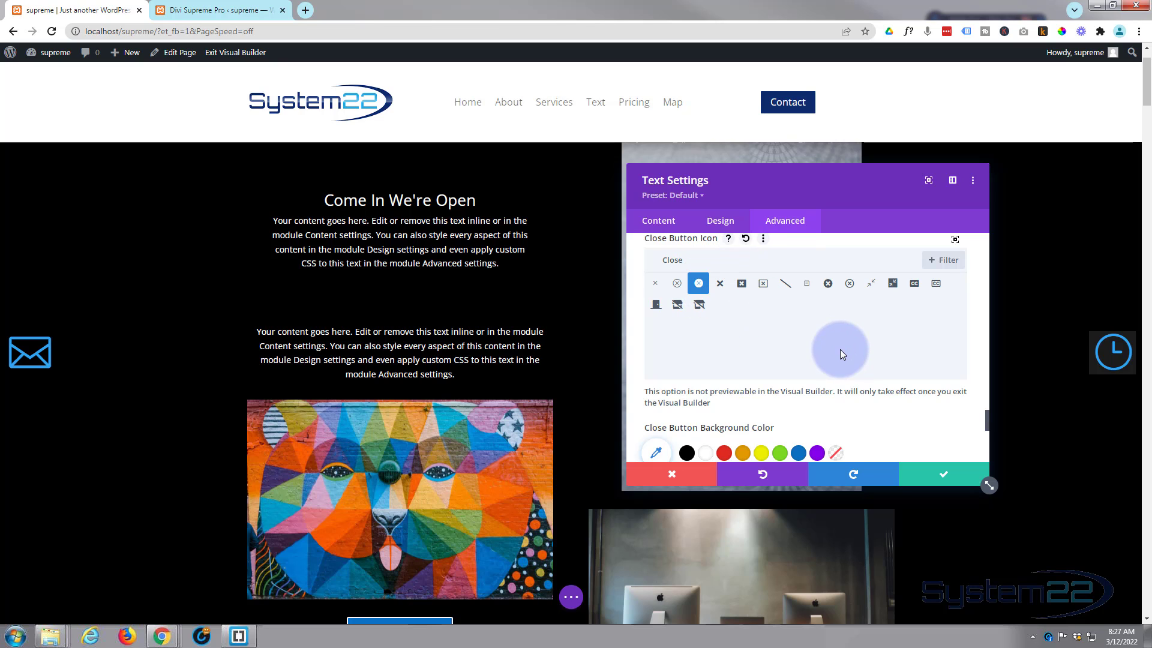
Step: Set the close button background color to white and review the remaining close button settings
{"action": "scroll", "coordinate": [840, 347], "scroll_direction": "down", "scroll_amount": 1}
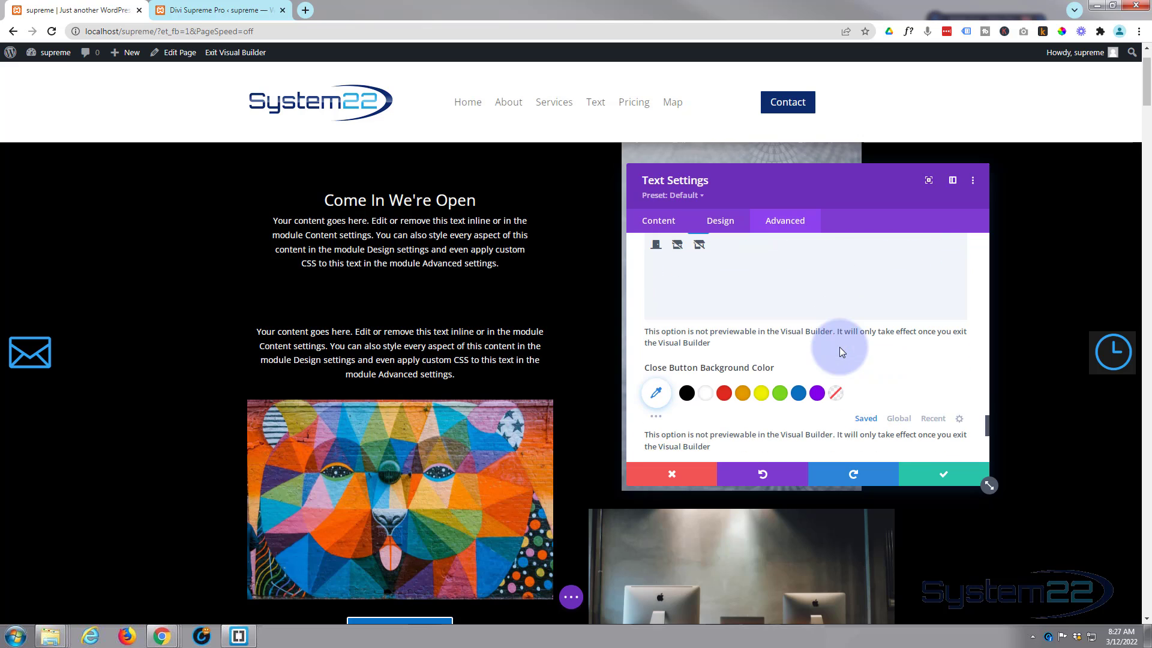
{"action": "left_click", "coordinate": [708, 398]}
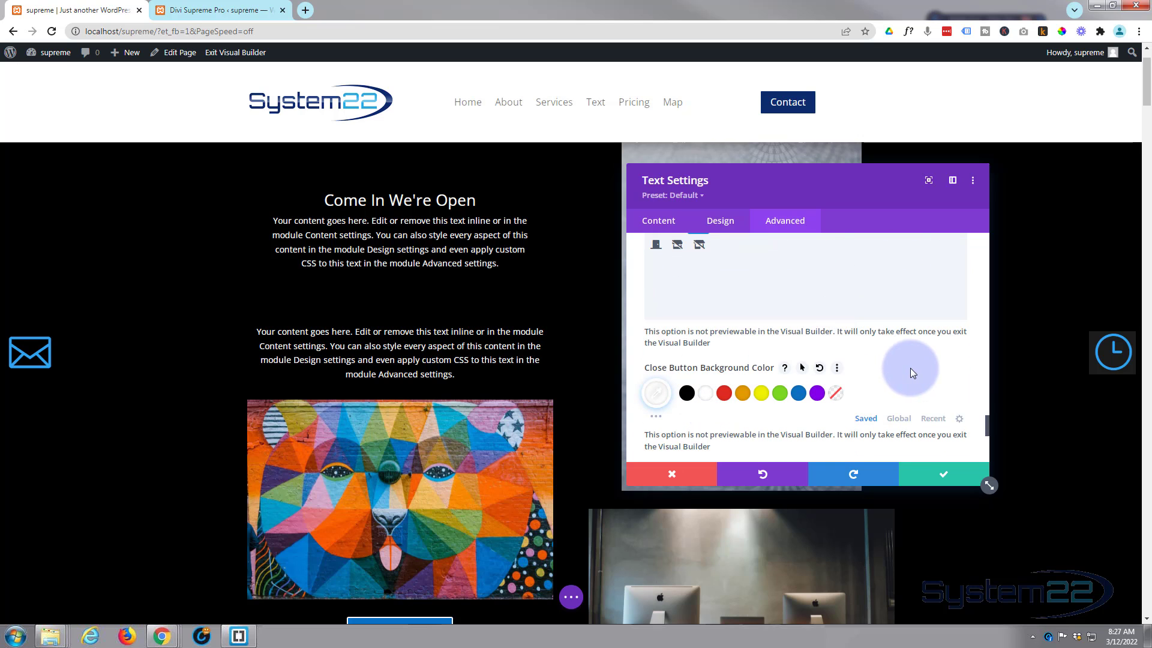
{"action": "scroll", "coordinate": [910, 365], "scroll_direction": "down", "scroll_amount": 2}
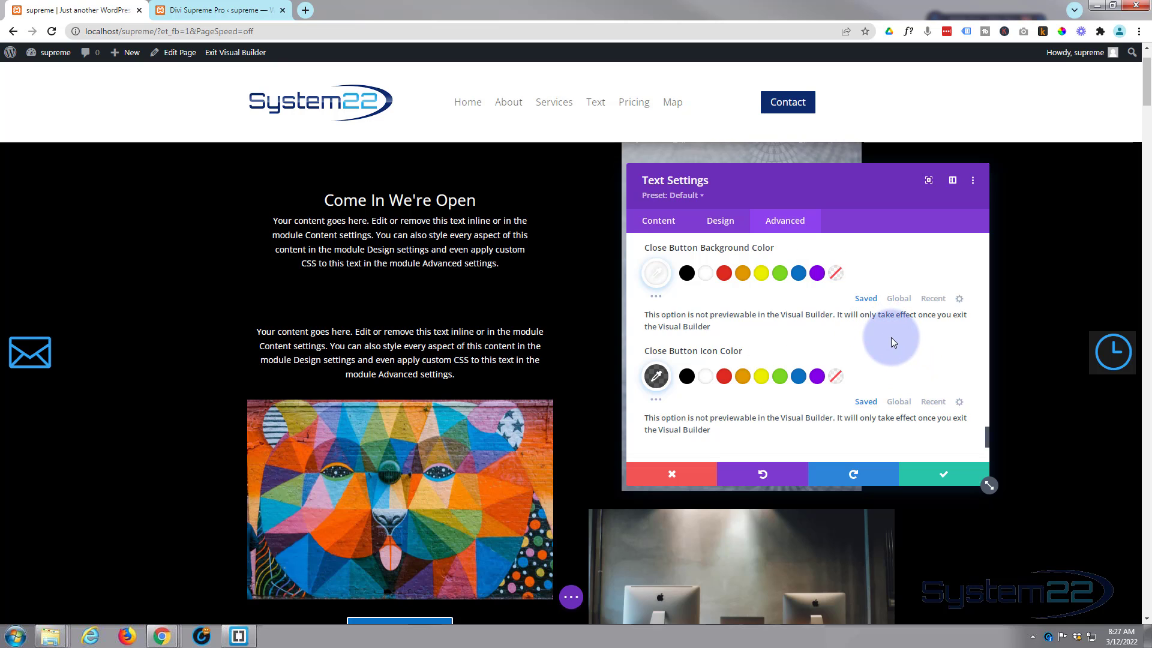
{"action": "scroll", "coordinate": [892, 337], "scroll_direction": "up", "scroll_amount": 4}
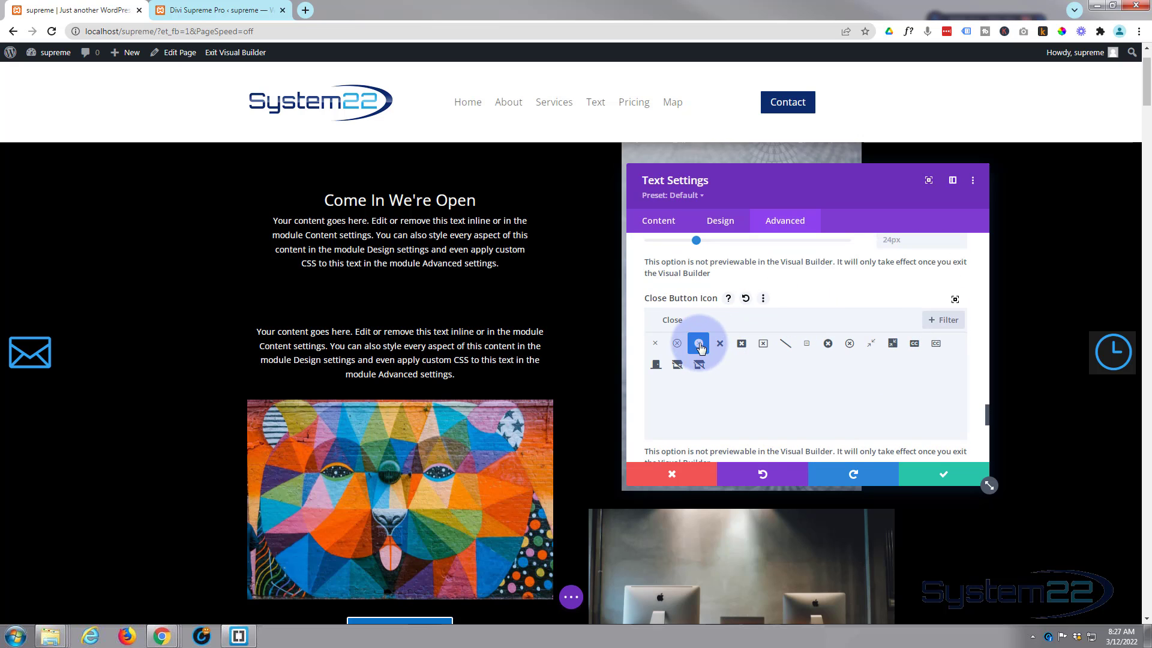
{"action": "scroll", "coordinate": [889, 425], "scroll_direction": "down", "scroll_amount": 4}
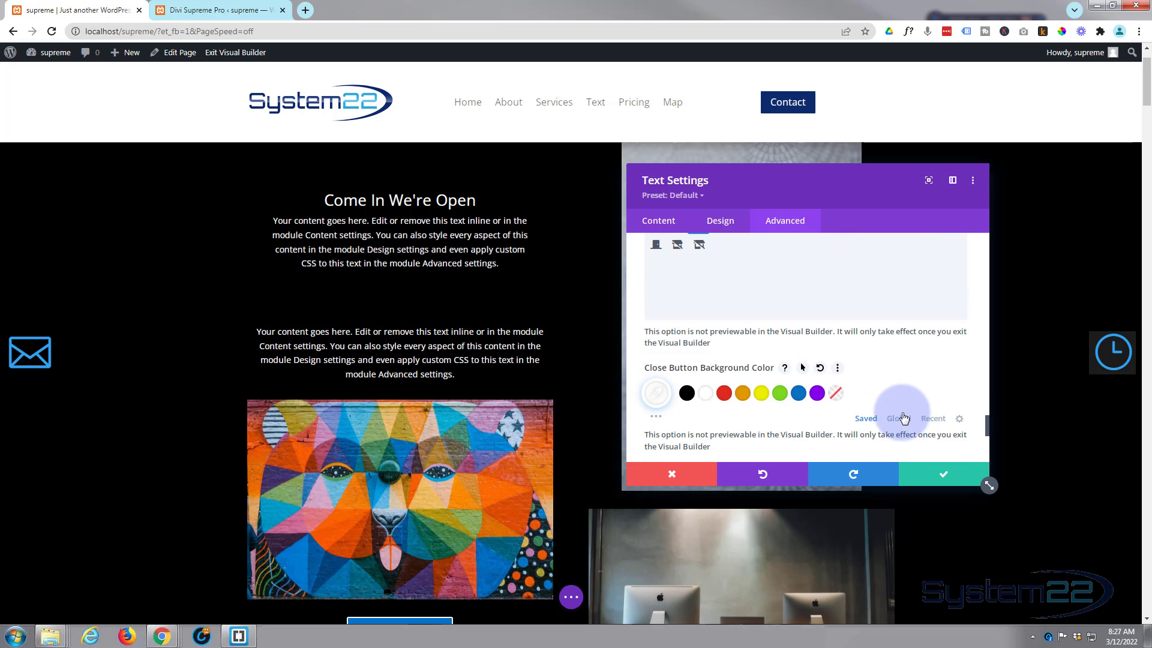
{"action": "scroll", "coordinate": [890, 393], "scroll_direction": "down", "scroll_amount": 2}
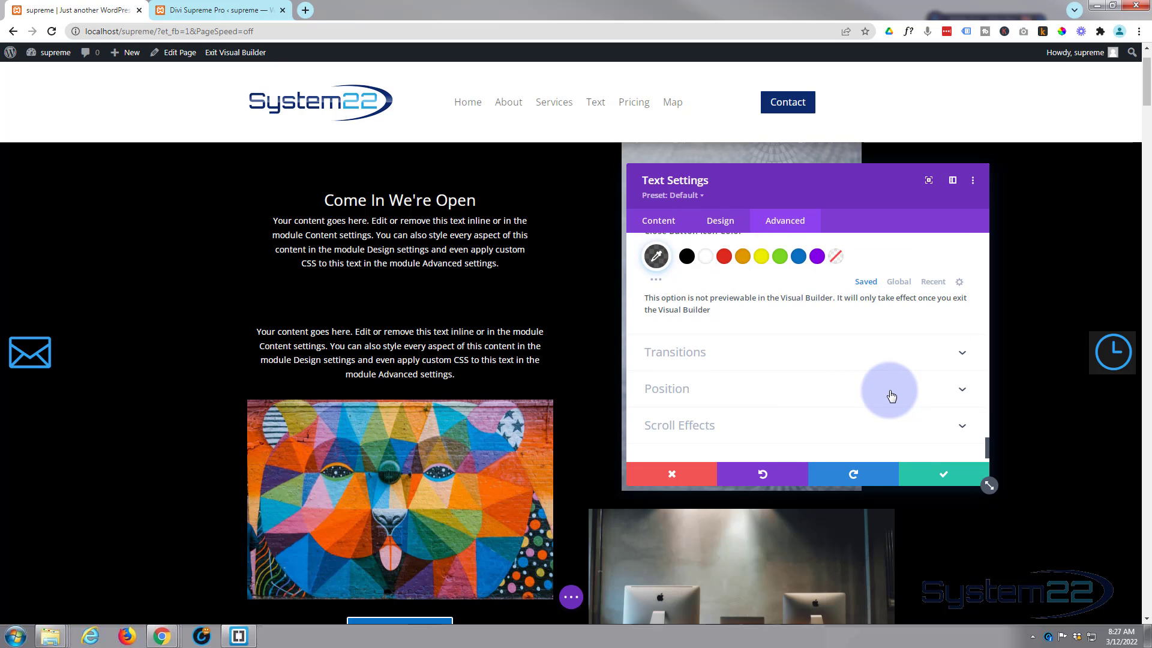
{"action": "scroll", "coordinate": [890, 394], "scroll_direction": "down", "scroll_amount": 1}
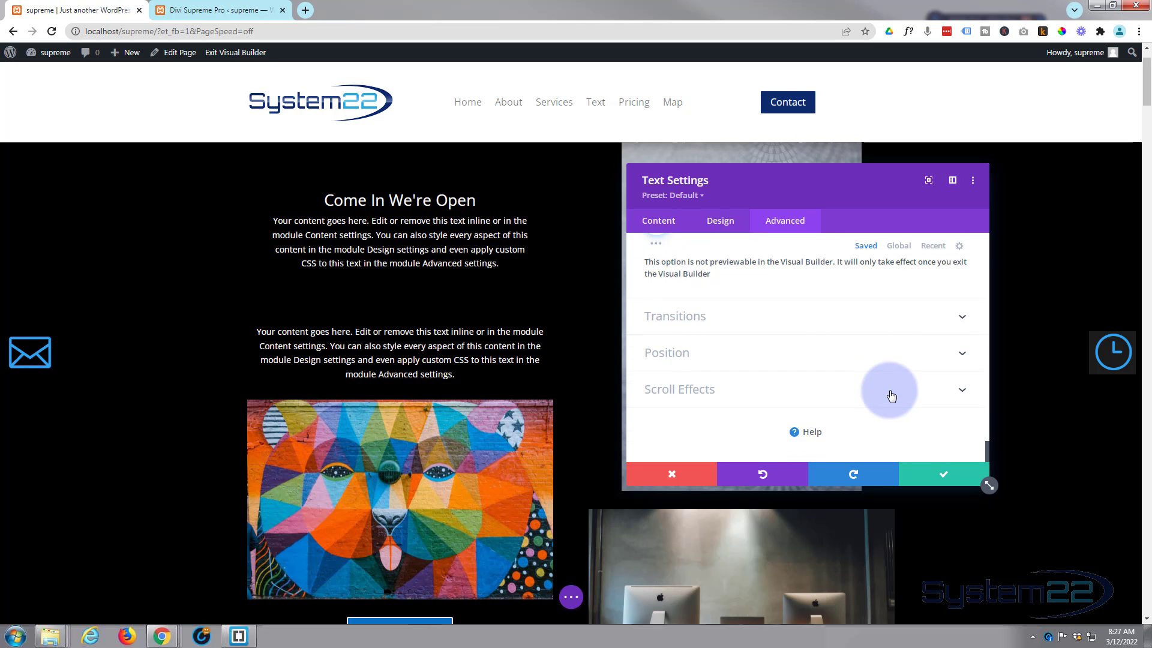
Step: Save the text module's popup settings and the page, and exit the Visual Builder to view the live page
{"action": "left_click", "coordinate": [925, 482]}
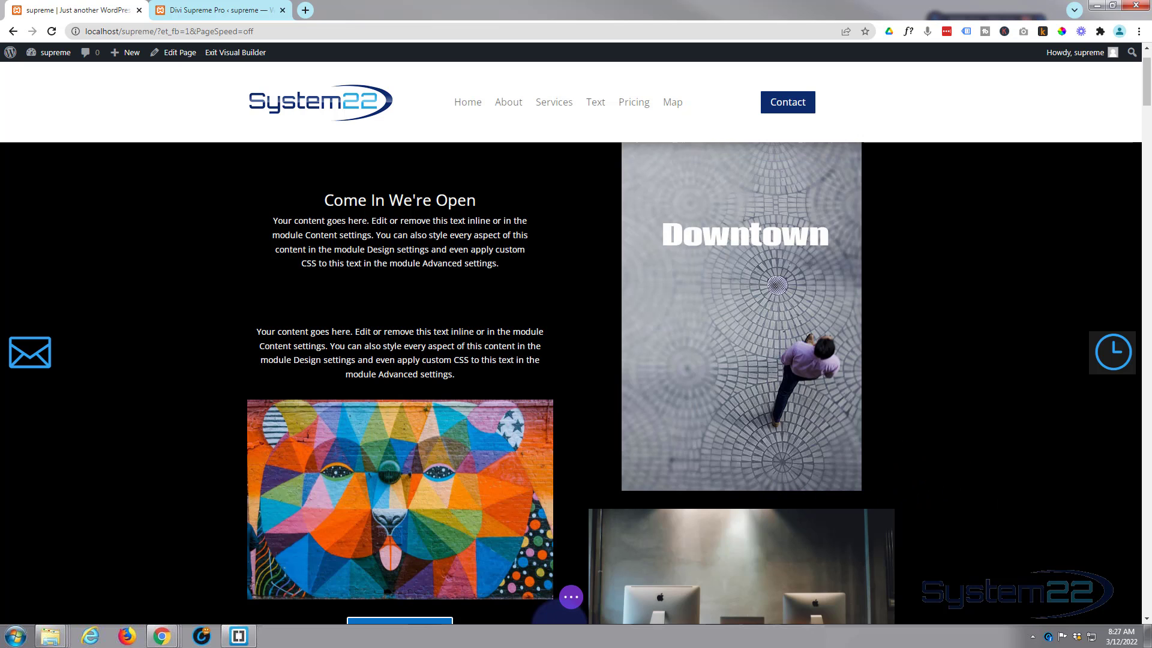
{"action": "left_click", "coordinate": [570, 603]}
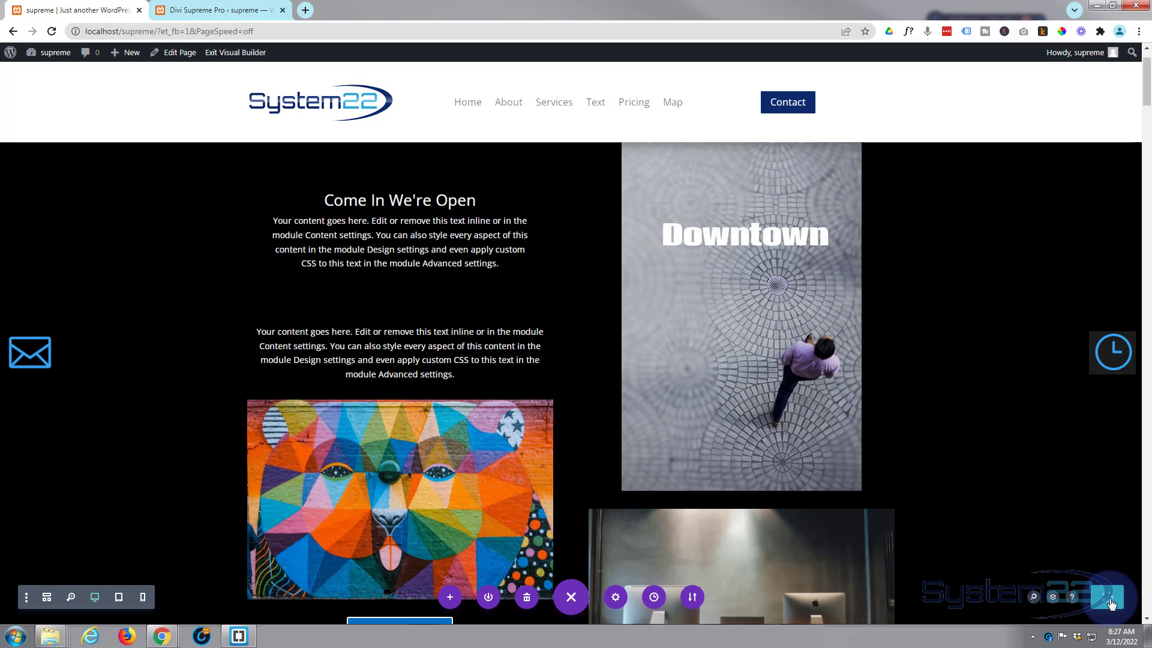
{"action": "left_click", "coordinate": [226, 54]}
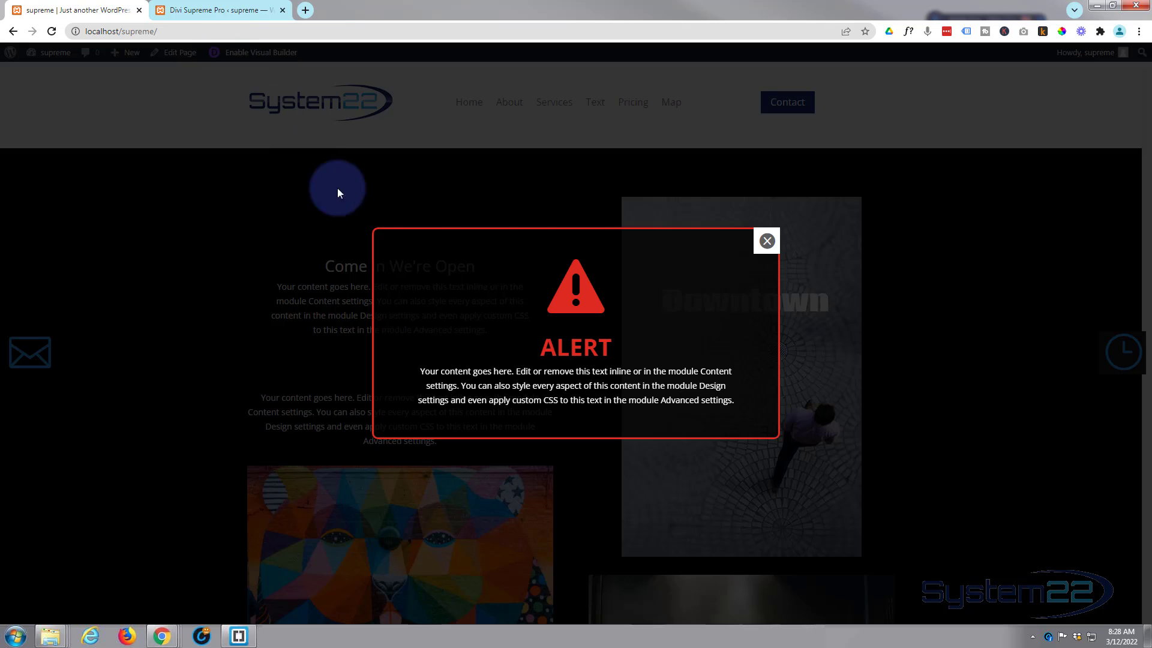
Step: Test dismissing the alert popup with its close icon and through the overlay outside it, reloading the live page after each test
{"action": "left_click", "coordinate": [768, 246]}
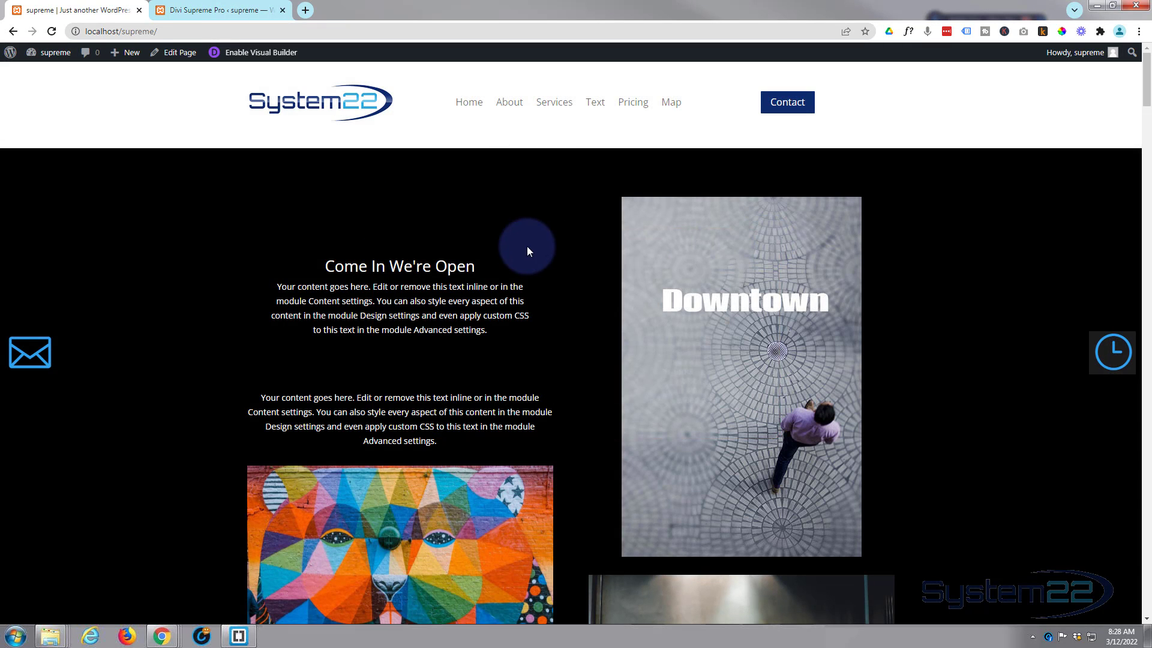
{"action": "left_click", "coordinate": [51, 32]}
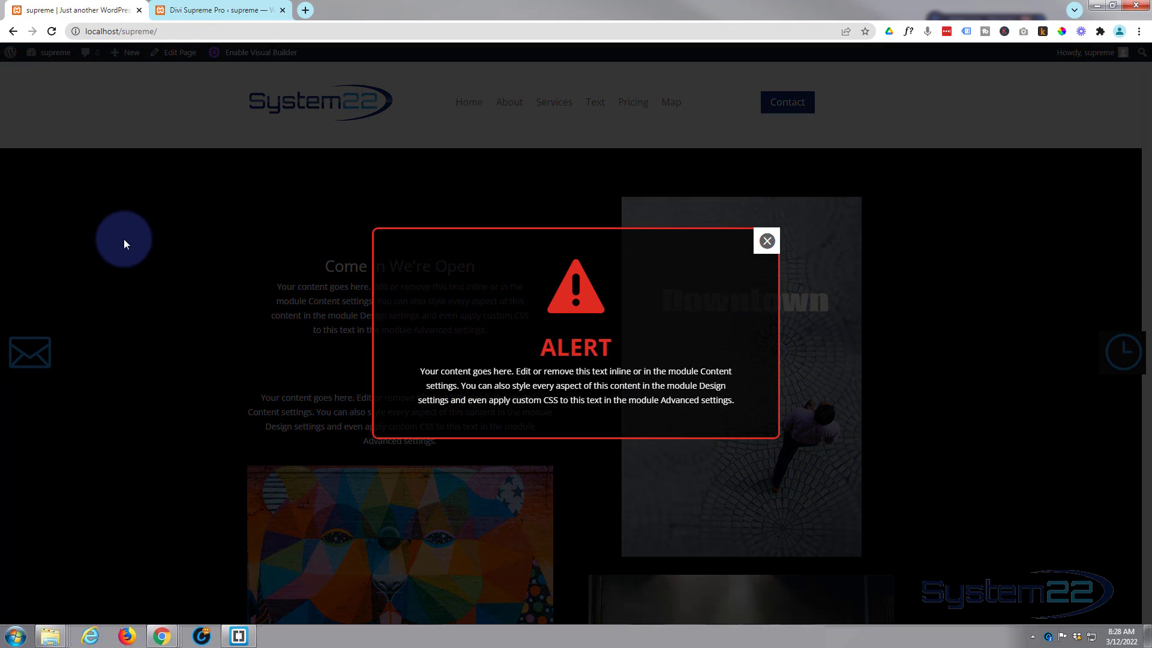
{"action": "left_click", "coordinate": [124, 240]}
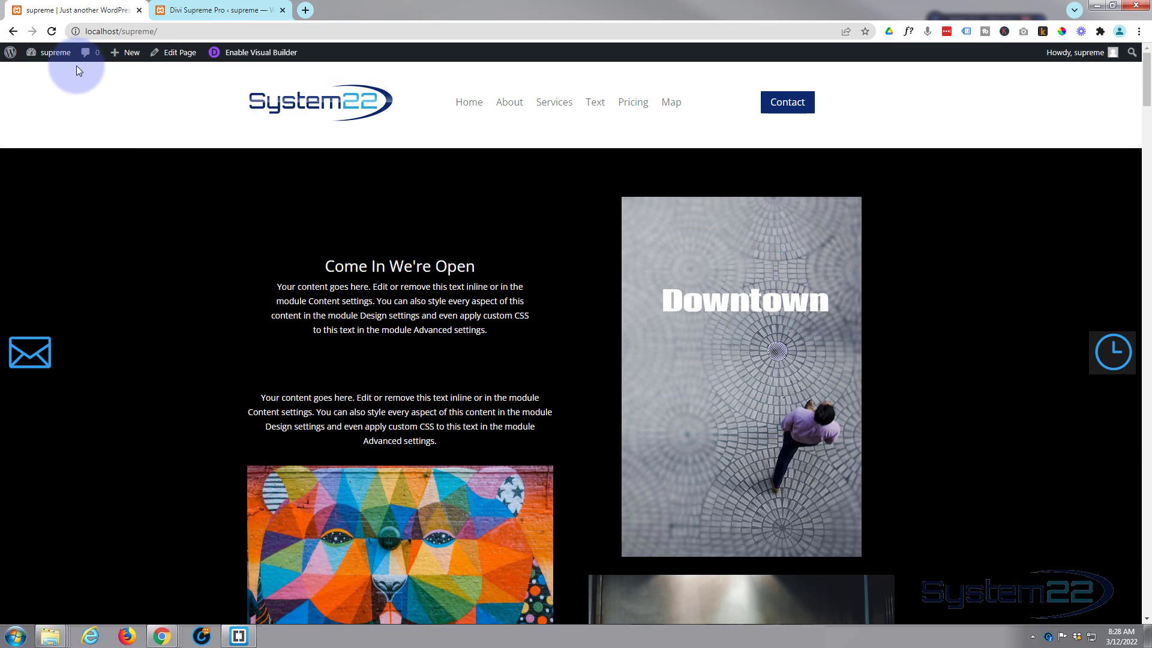
{"action": "left_click", "coordinate": [52, 31]}
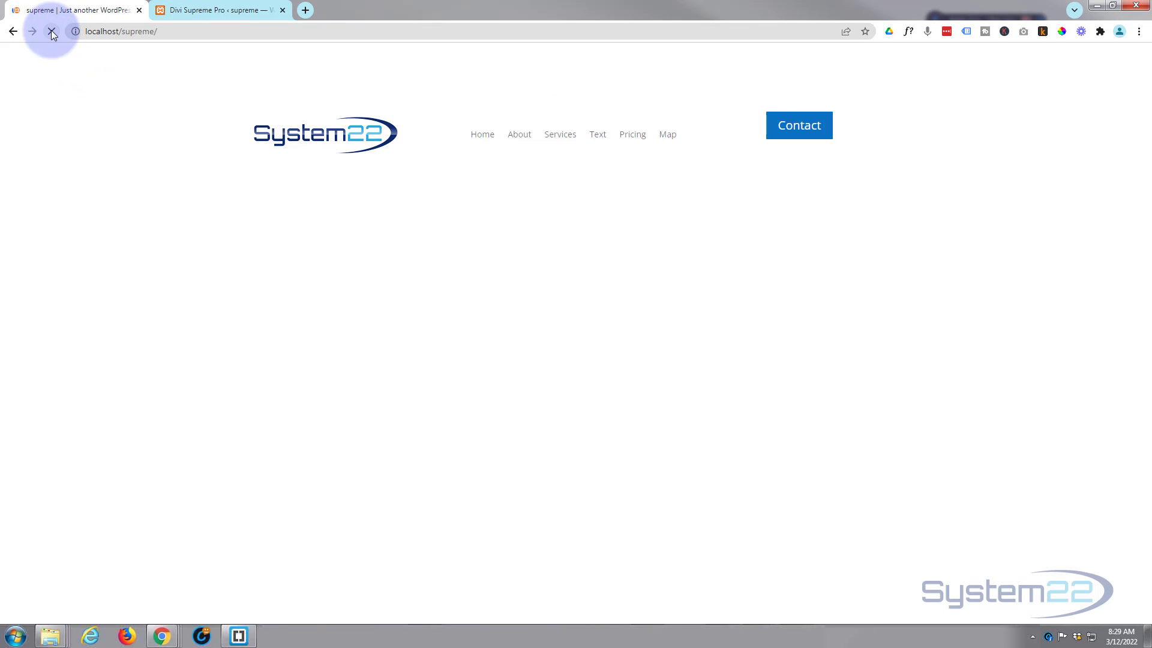